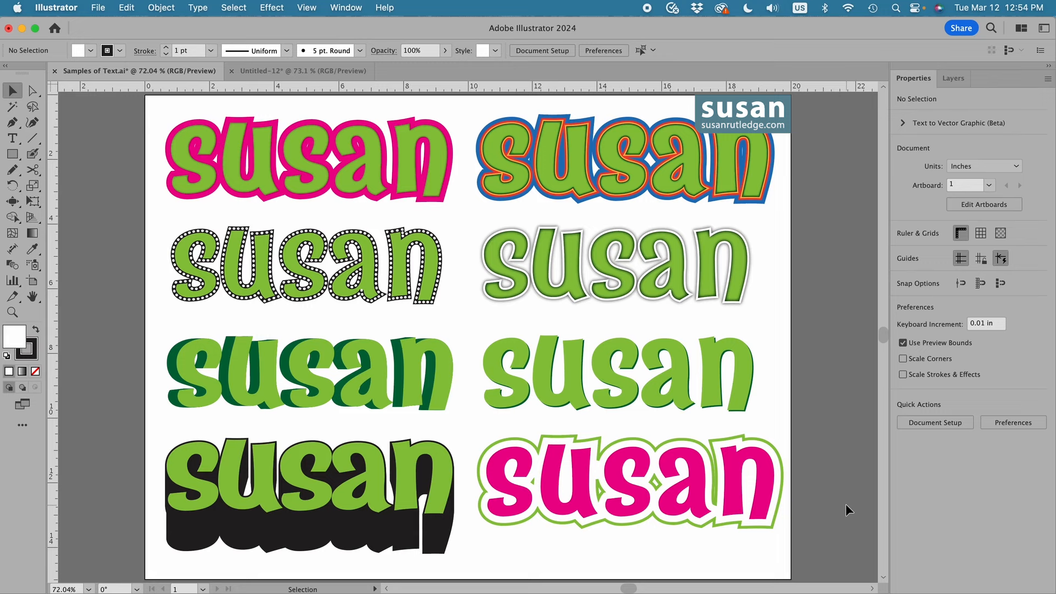
Step: Show the Appearance panel and dock it beside the Properties panel
{"action": "left_click", "coordinate": [342, 8]}
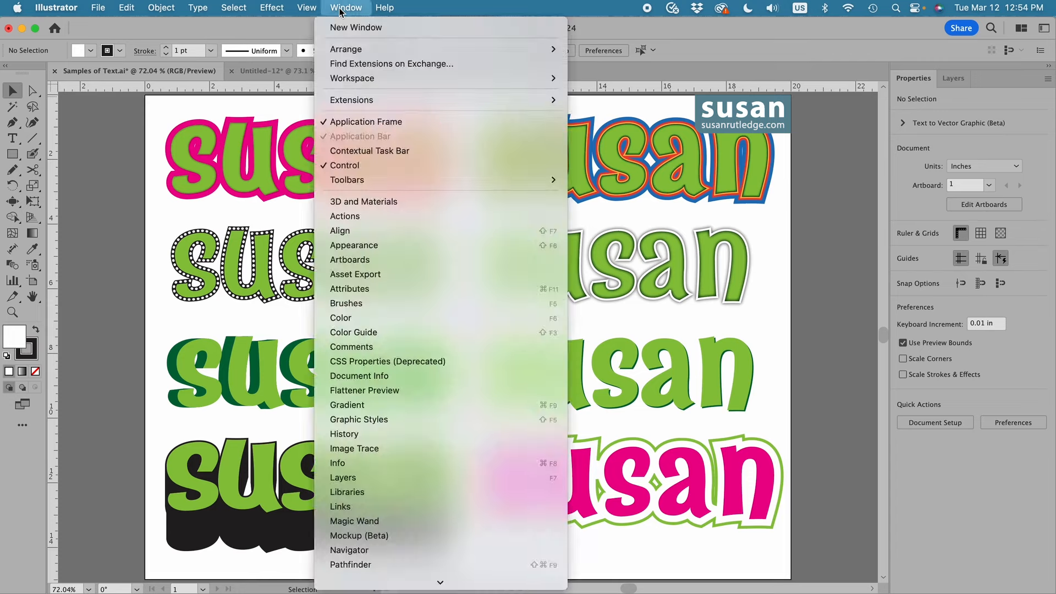
{"action": "left_click", "coordinate": [351, 249]}
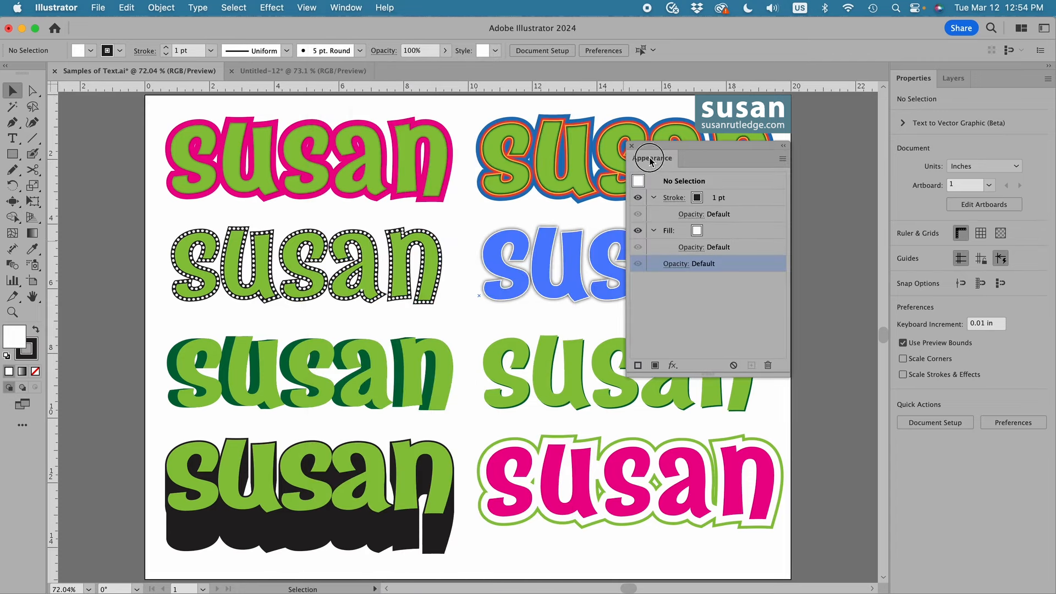
{"action": "left_click_drag", "start_coordinate": [656, 149], "coordinate": [883, 165]}
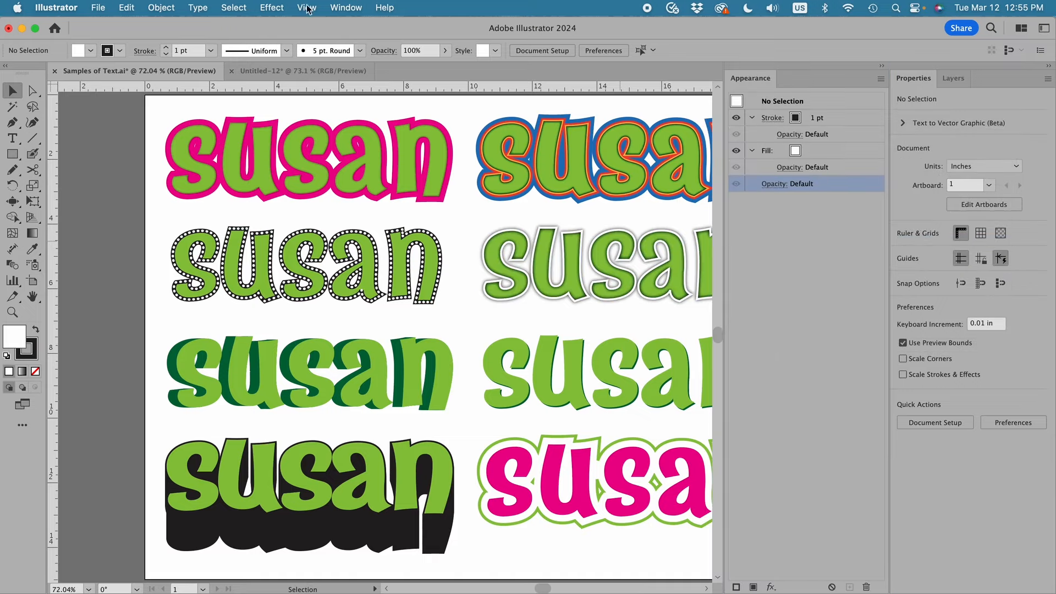
Step: Group the Graphic Styles panel with Appearance, bring Appearance to the front and fit the artboard in the window
{"action": "left_click", "coordinate": [339, 9]}
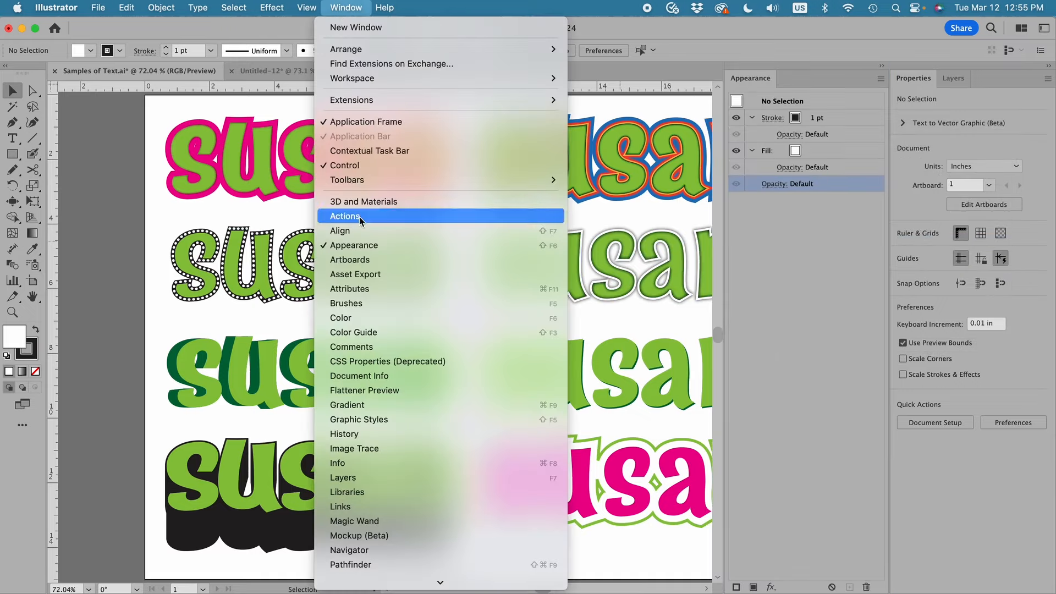
{"action": "left_click", "coordinate": [370, 419]}
{"action": "left_click_drag", "start_coordinate": [644, 174], "coordinate": [807, 78]}
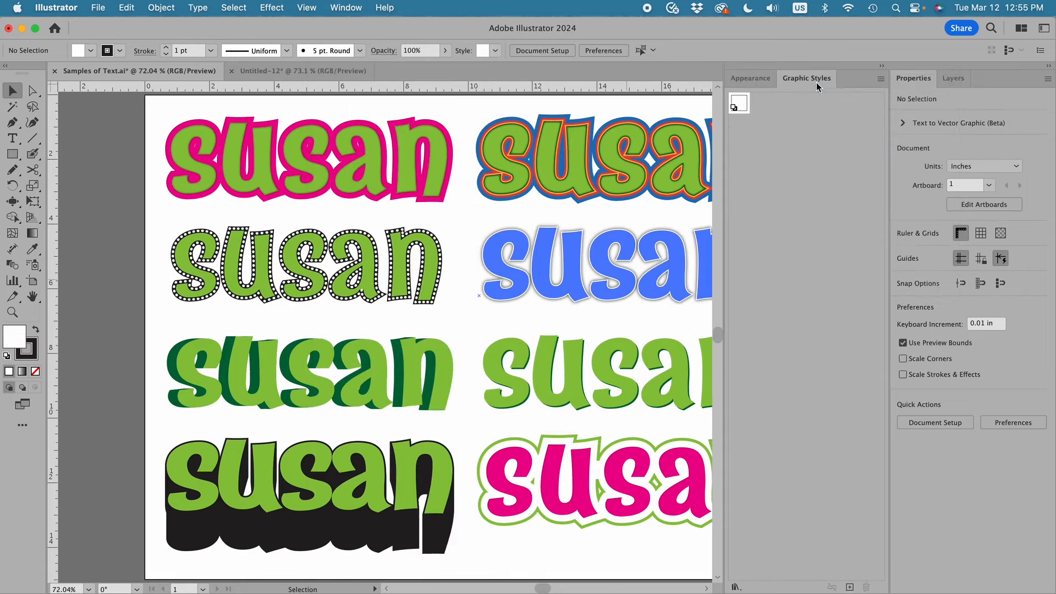
{"action": "left_click", "coordinate": [750, 78]}
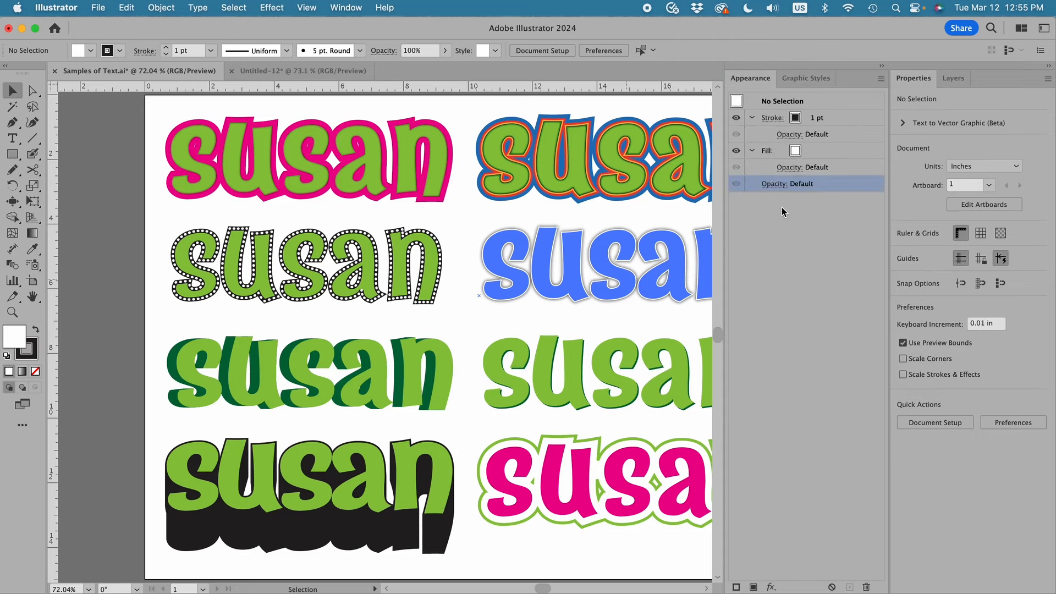
{"action": "key", "text": "super+0"}
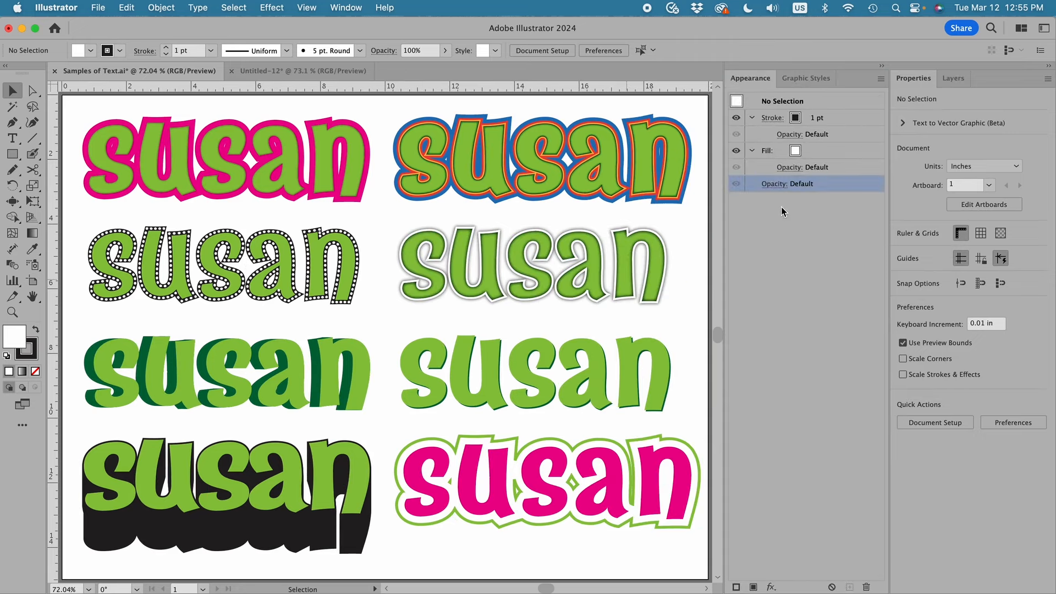
Step: In the Untitled-12 document, place the lowest sample word on the empty artboard area at about 13.06 in wide and remove its fill
{"action": "left_click", "coordinate": [314, 72]}
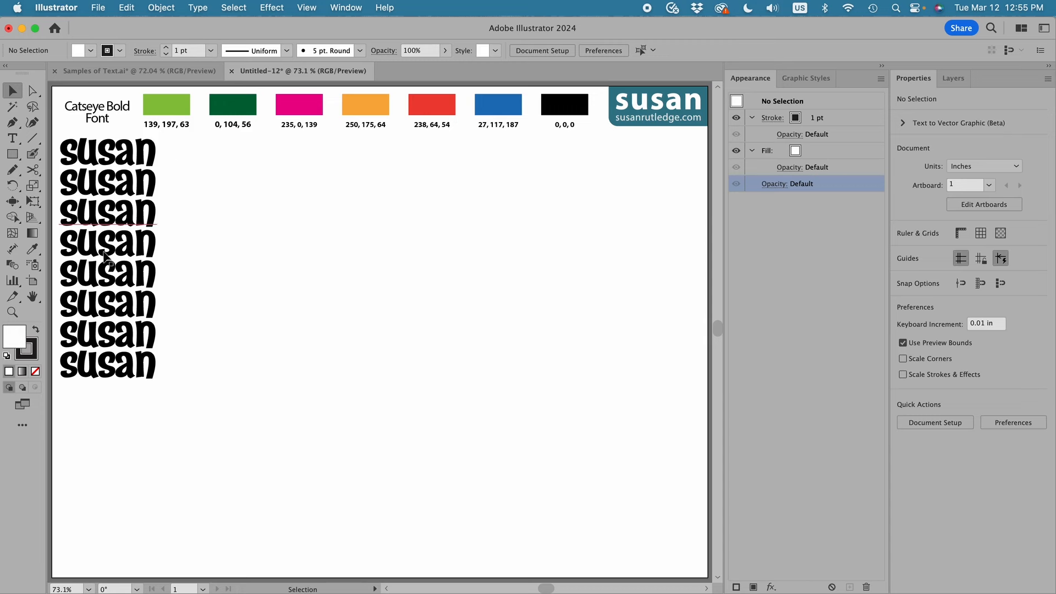
{"action": "left_click_drag", "start_coordinate": [122, 373], "coordinate": [637, 537]}
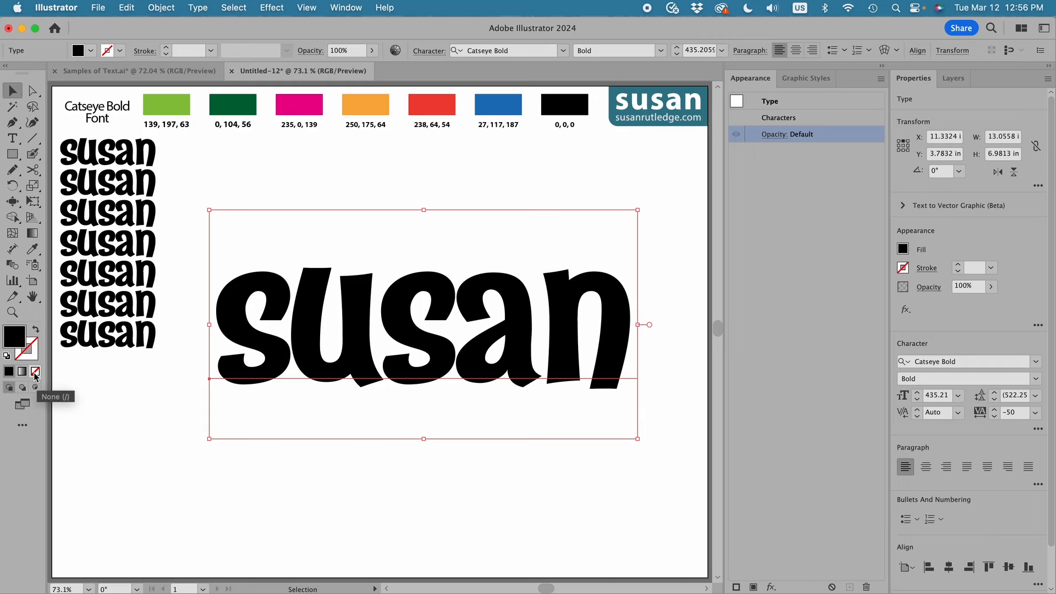
{"action": "left_click", "coordinate": [34, 373]}
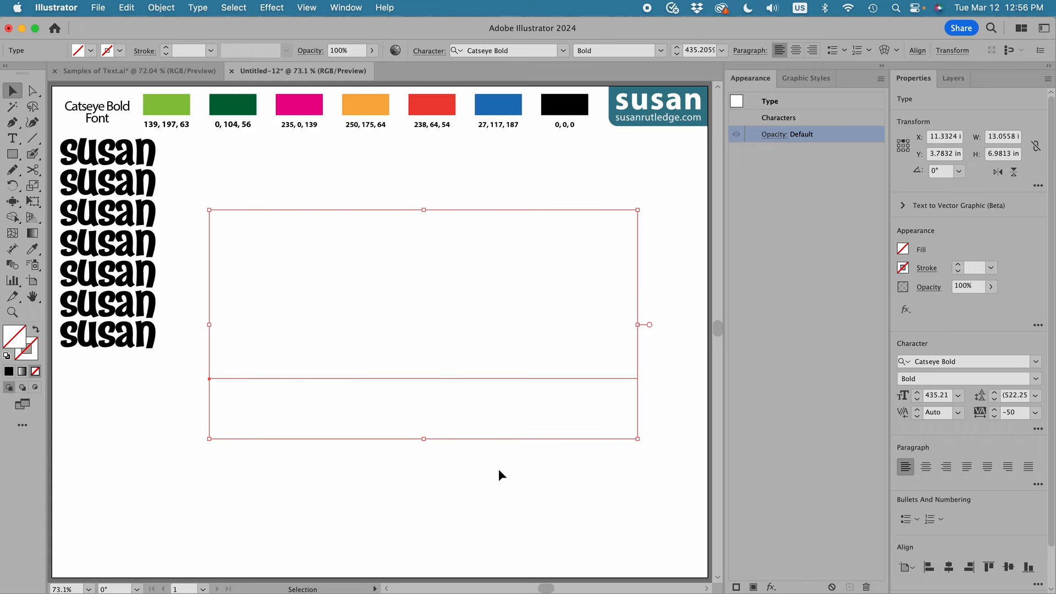
Step: Add a new fill to the large word and color it light green (139, 197, 63)
{"action": "left_click", "coordinate": [754, 587]}
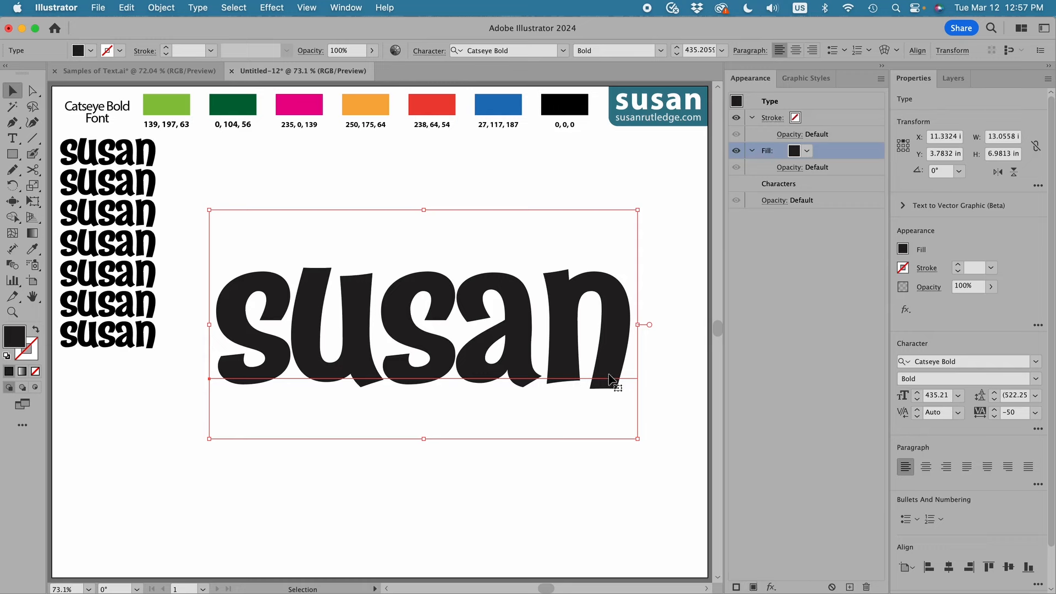
{"action": "left_click", "coordinate": [793, 151]}
{"action": "left_click", "coordinate": [736, 195]}
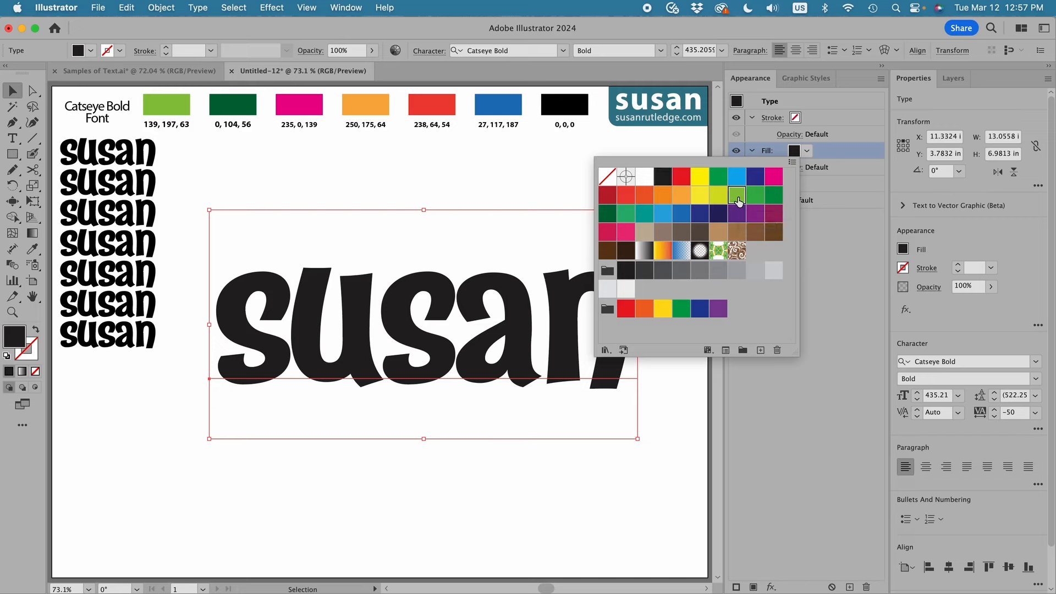
{"action": "left_click", "coordinate": [831, 246]}
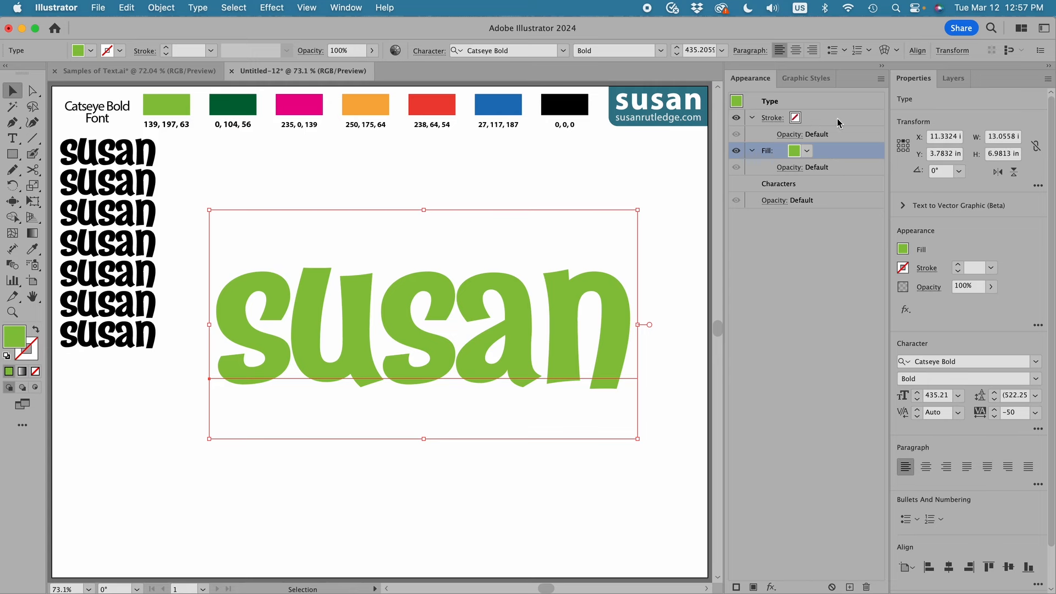
Step: Give the word a magenta (235, 0, 139) stroke of 25 pt and place the stroke beneath the green fill
{"action": "left_click", "coordinate": [795, 119]}
{"action": "left_click", "coordinate": [795, 118]}
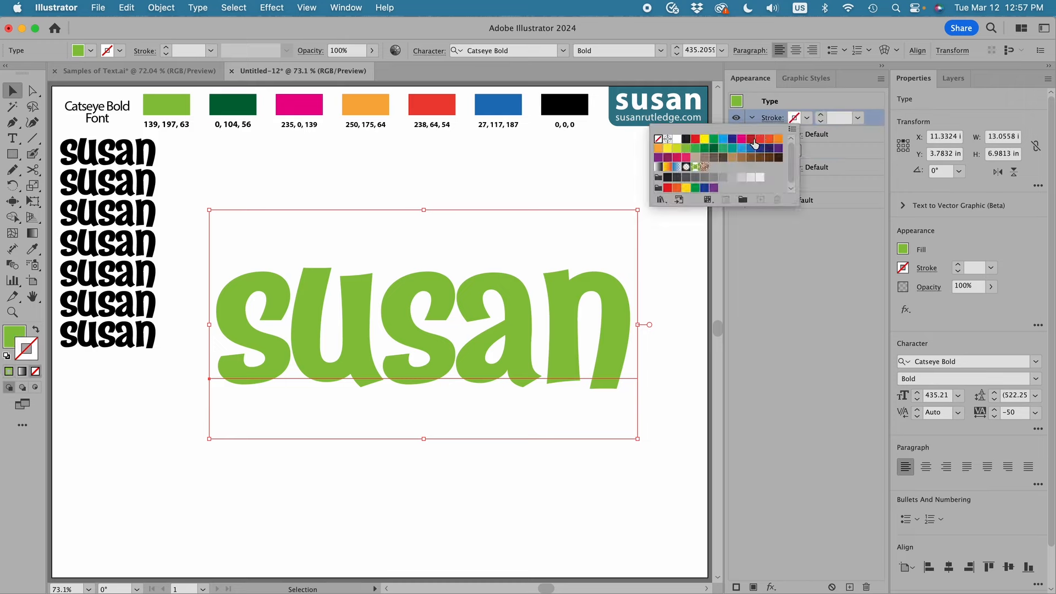
{"action": "left_click", "coordinate": [741, 140]}
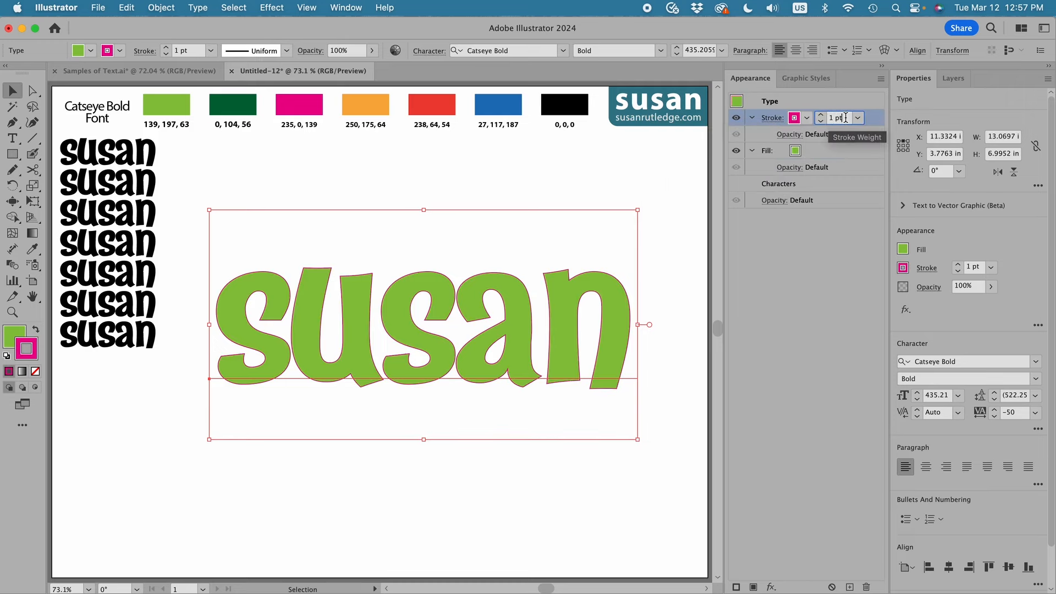
{"action": "left_click", "coordinate": [827, 117]}
{"action": "type", "text": "25"}
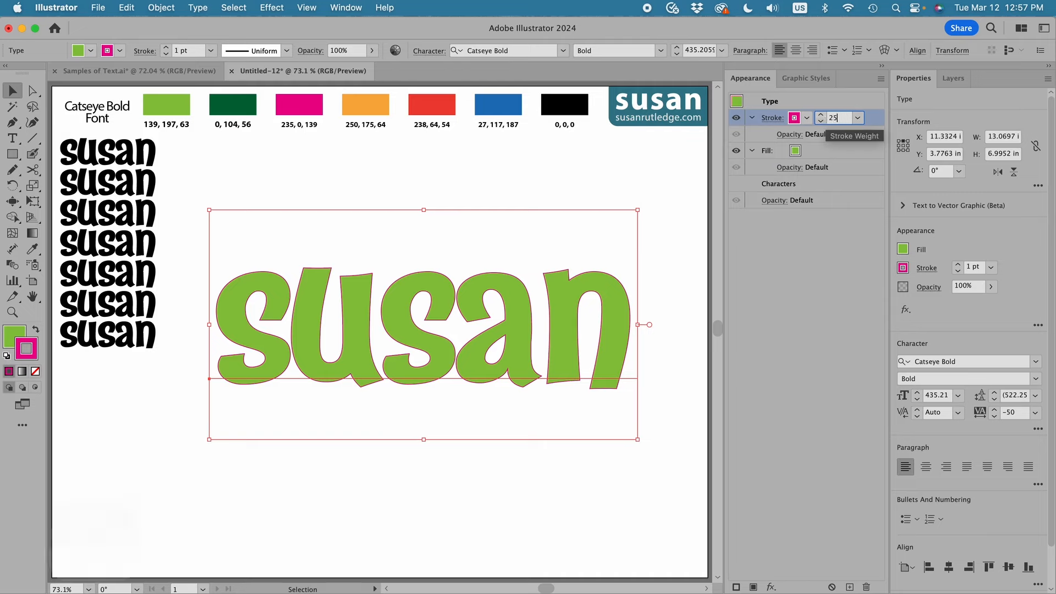
{"action": "key", "text": "Return"}
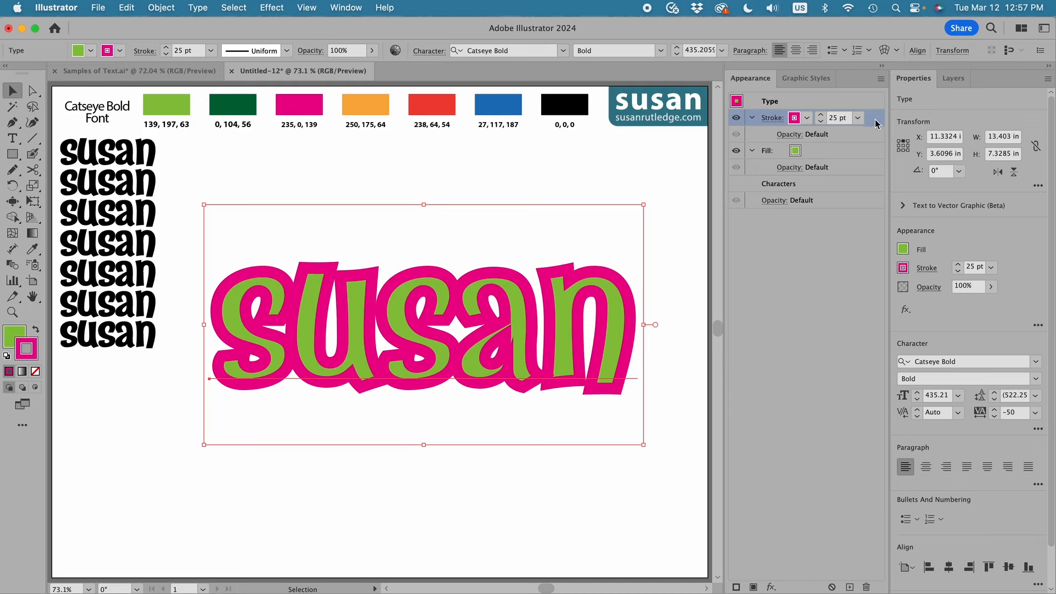
{"action": "left_click", "coordinate": [874, 120]}
{"action": "left_click_drag", "start_coordinate": [874, 121], "coordinate": [872, 178]}
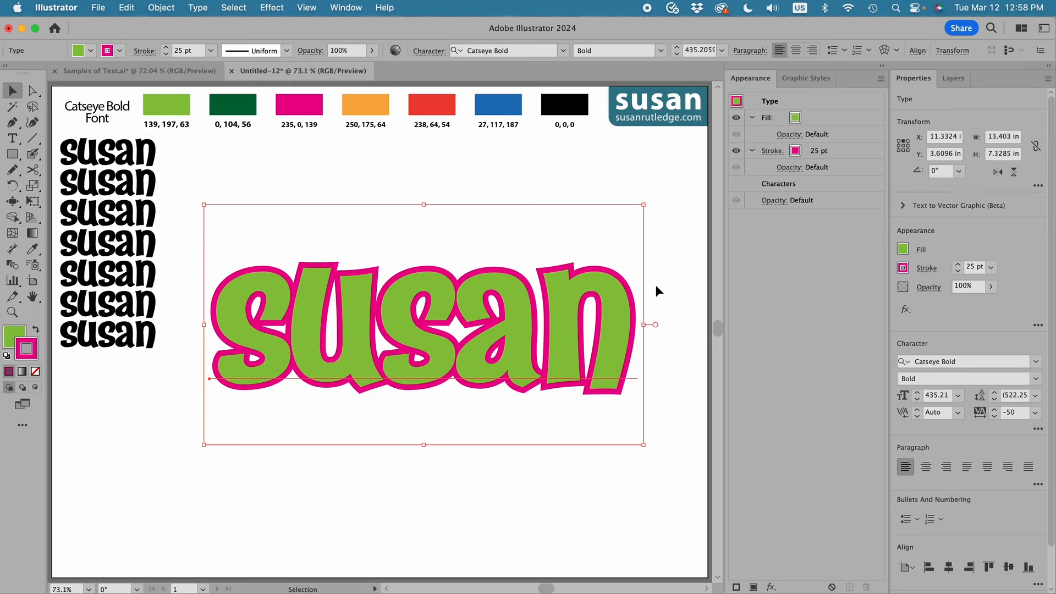
Step: Add an Inner Glow effect to the green fill, using Normal mode and a near-black (#020202) glow color
{"action": "left_click", "coordinate": [816, 117]}
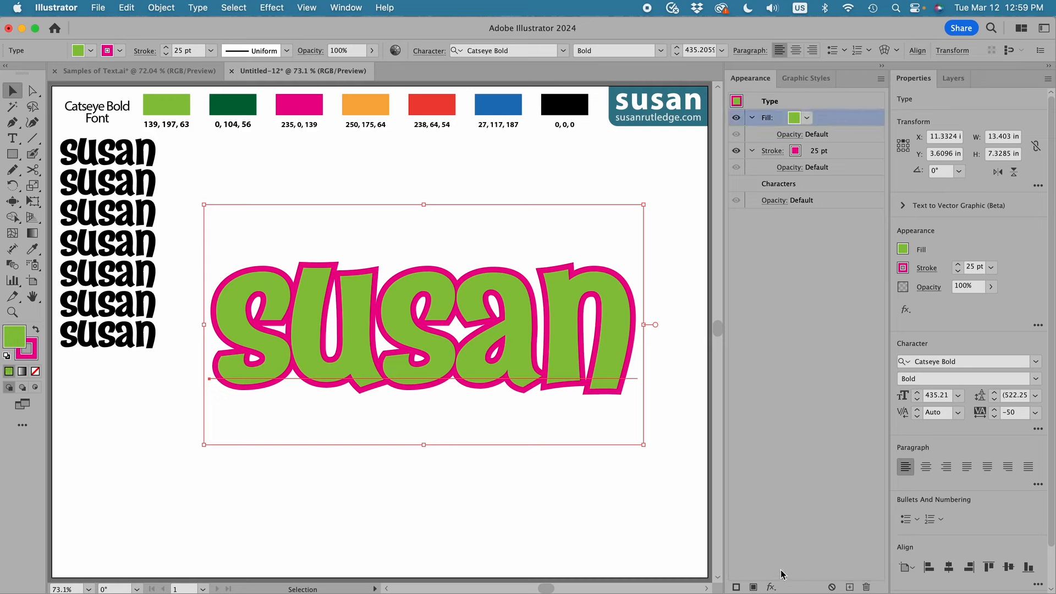
{"action": "left_click", "coordinate": [770, 587]}
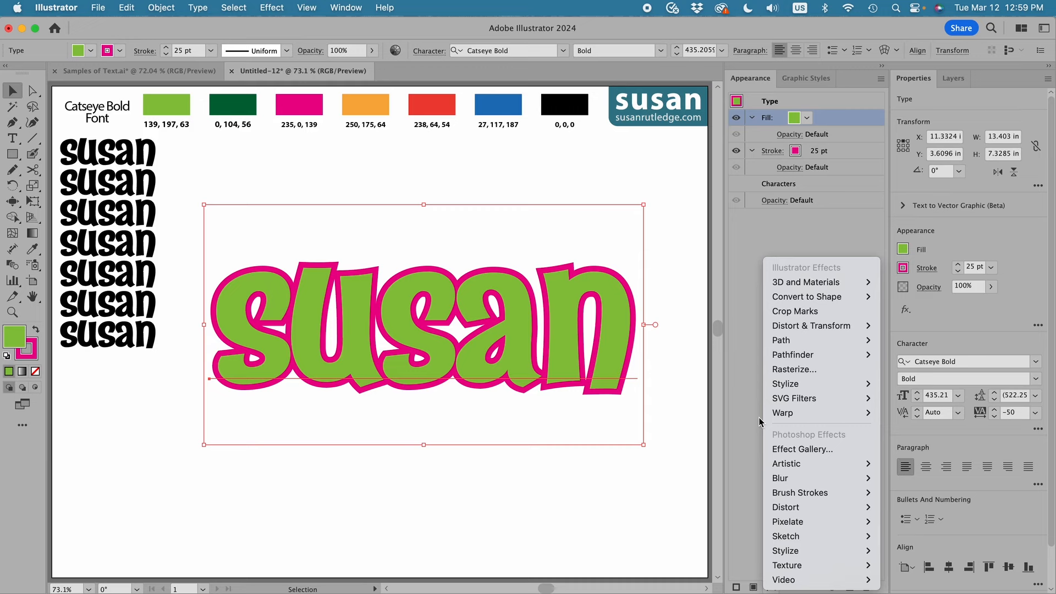
{"action": "mouse_move", "coordinate": [786, 385]}
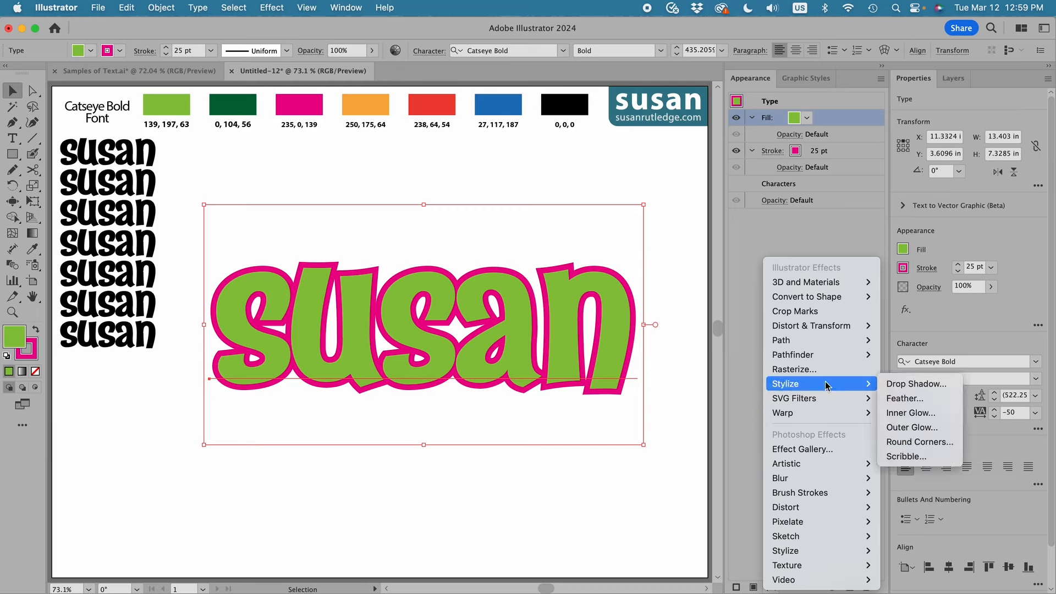
{"action": "left_click", "coordinate": [920, 414]}
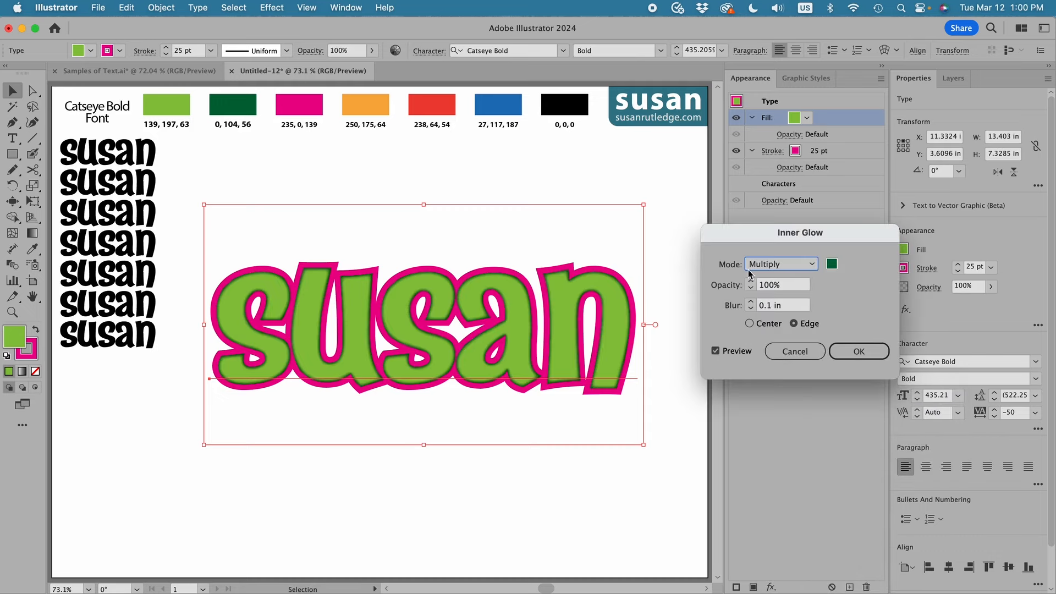
{"action": "left_click", "coordinate": [812, 265]}
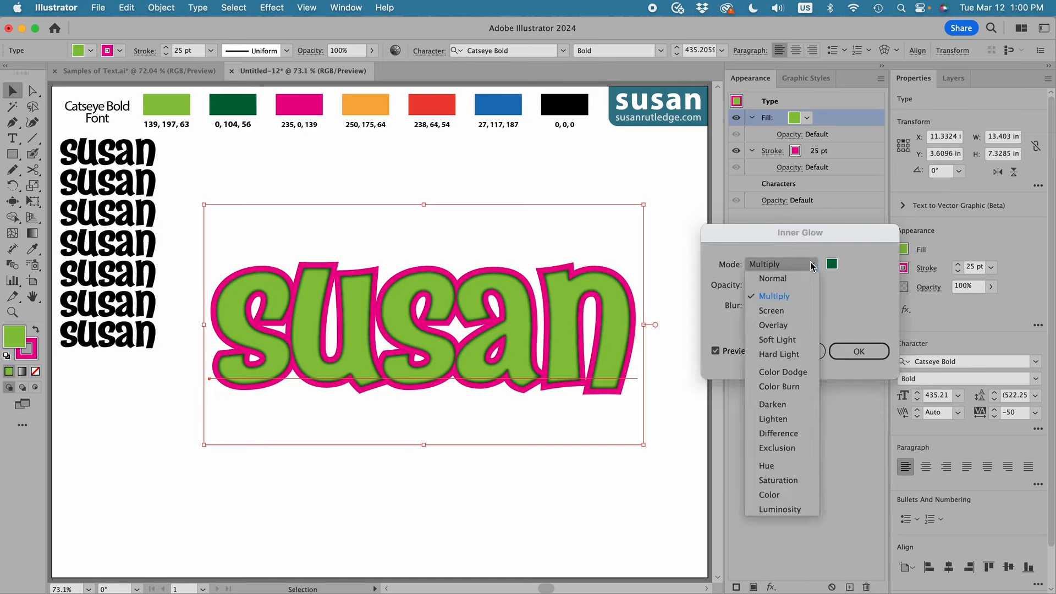
{"action": "left_click", "coordinate": [773, 278]}
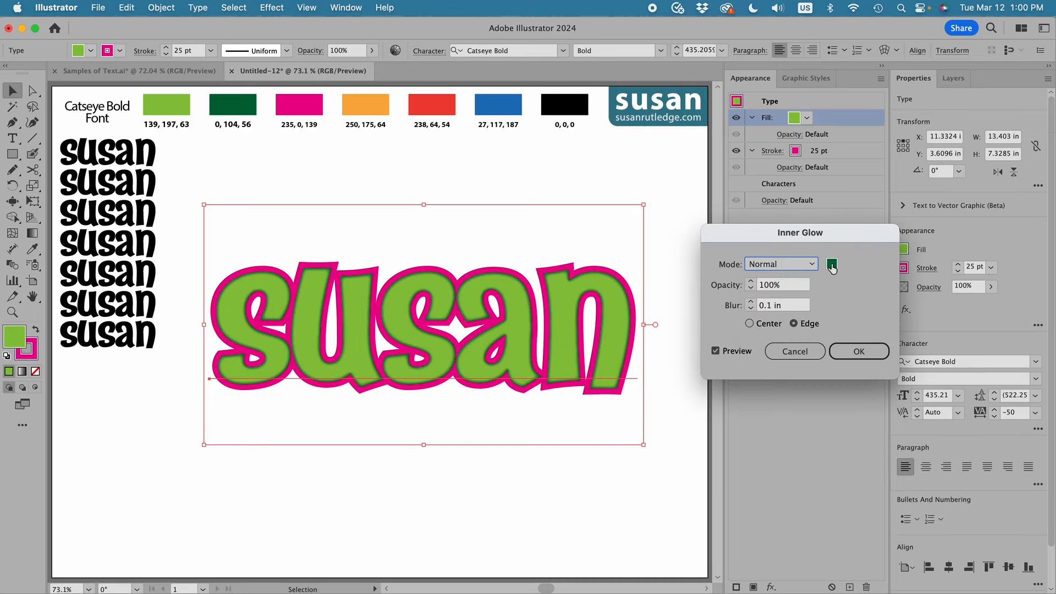
{"action": "left_click", "coordinate": [831, 264]}
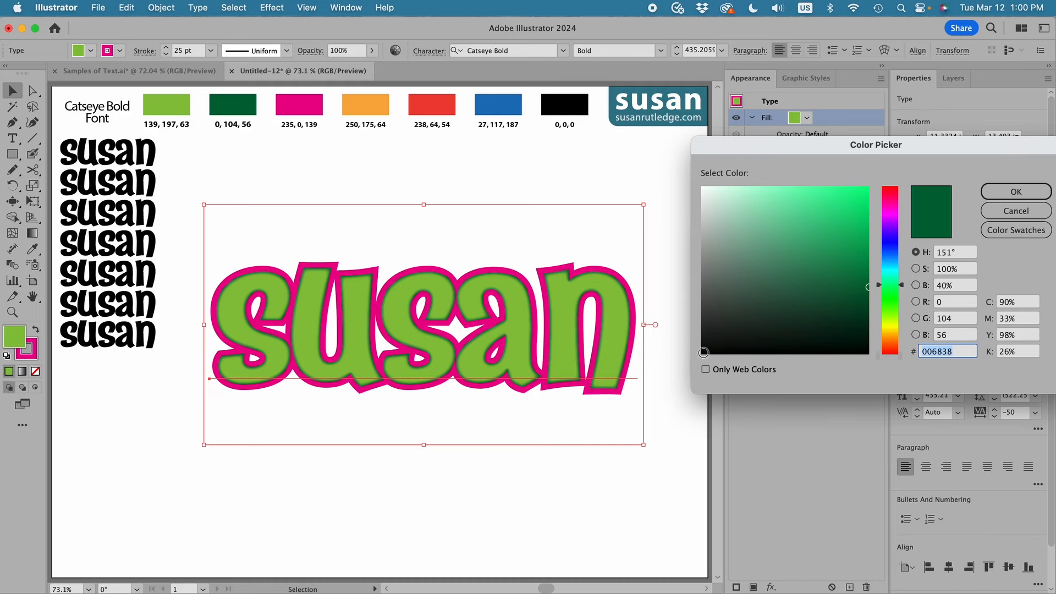
{"action": "left_click", "coordinate": [703, 351]}
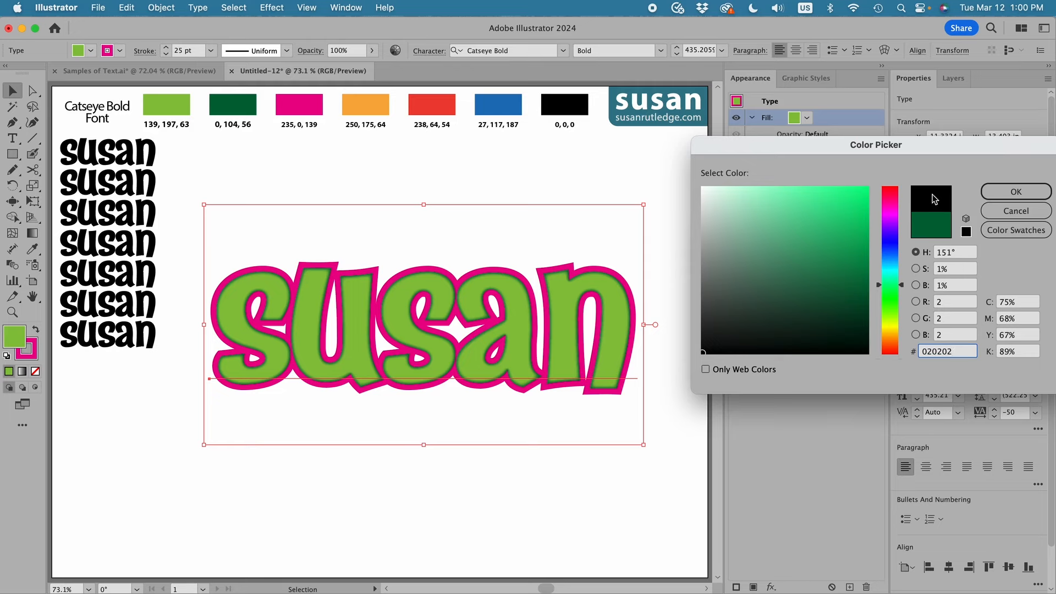
{"action": "left_click", "coordinate": [1016, 191]}
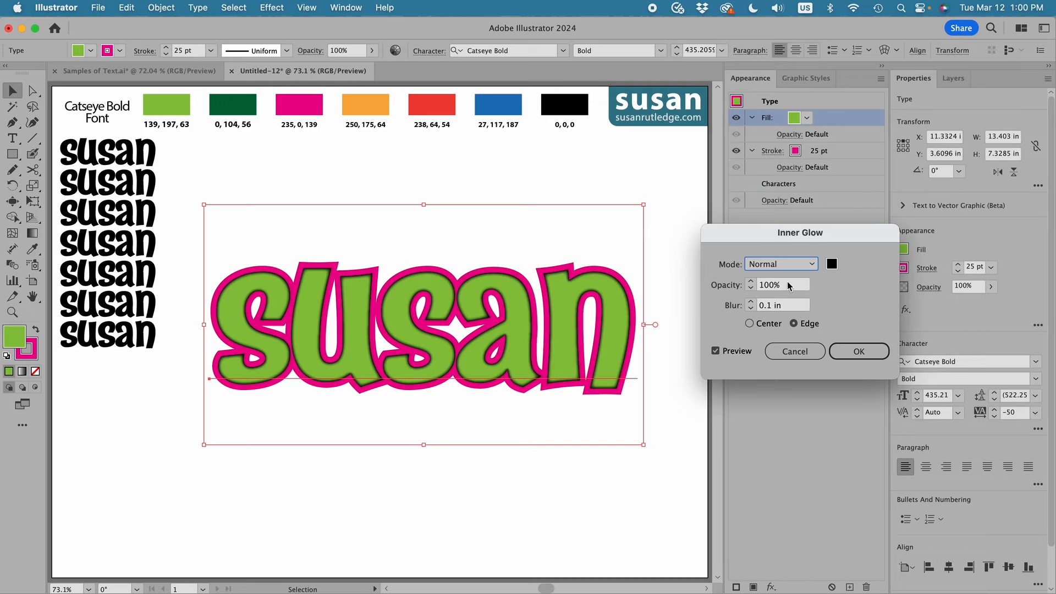
Step: Set the inner glow's opacity to 50% and blur to 0.08 in, apply it and deselect the word
{"action": "left_click", "coordinate": [748, 285]}
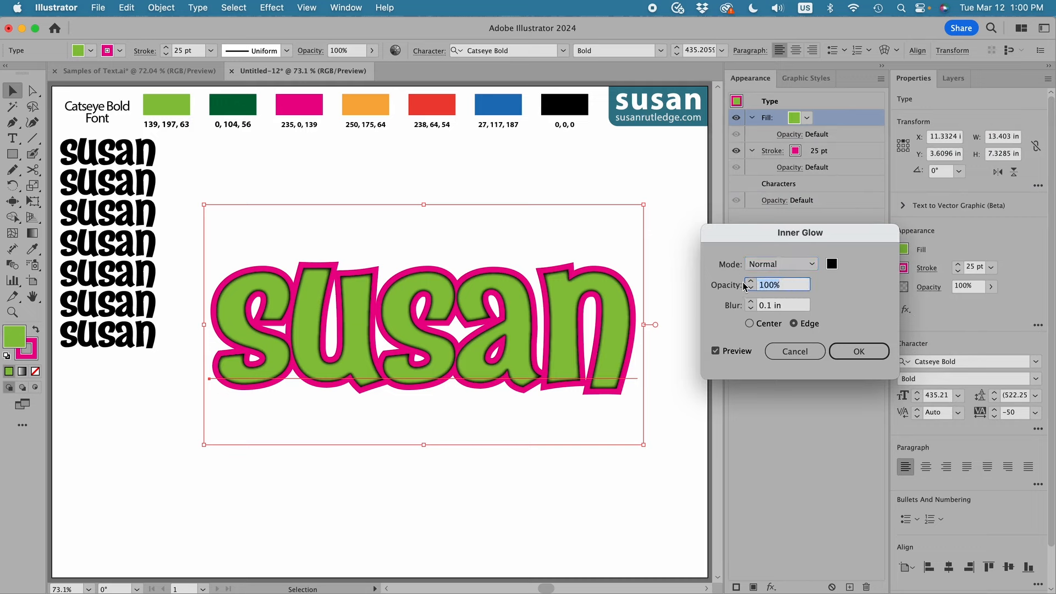
{"action": "type", "text": "50"}
{"action": "left_click", "coordinate": [783, 305]}
{"action": "left_click_drag", "start_coordinate": [783, 306], "coordinate": [769, 304]}
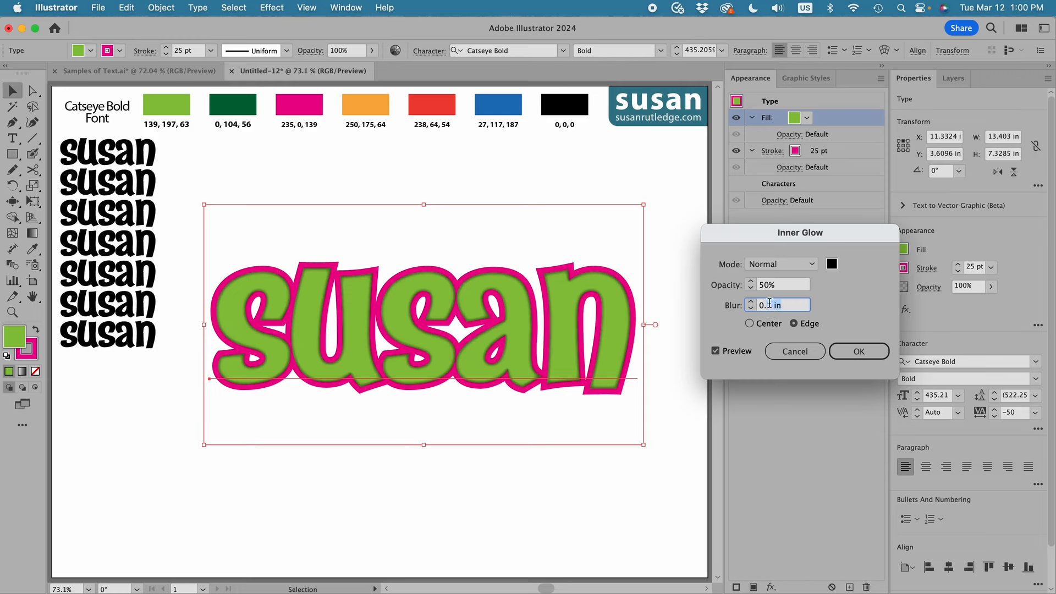
{"action": "type", "text": "08"}
{"action": "left_click", "coordinate": [859, 350]}
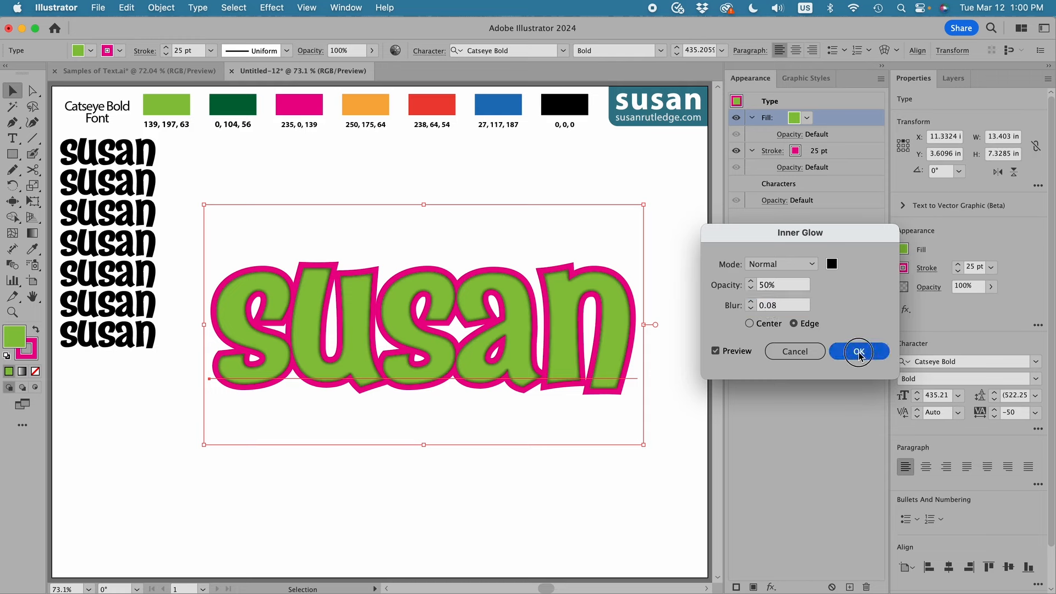
{"action": "left_click", "coordinate": [668, 290]}
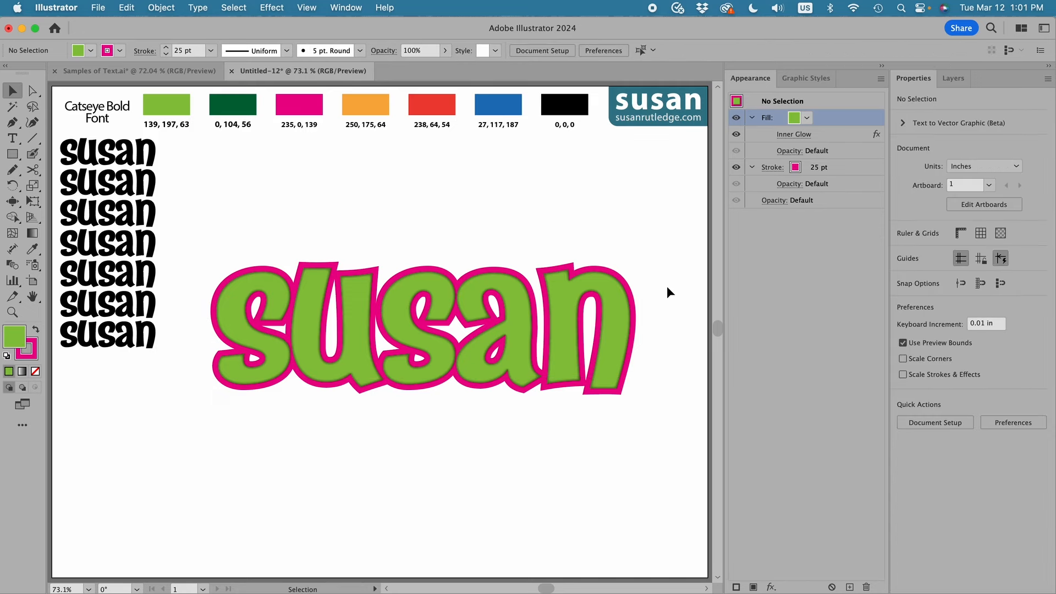
Step: Save the finished word's appearance as a new graphic style, then delete the word from the artboard
{"action": "left_click", "coordinate": [577, 282]}
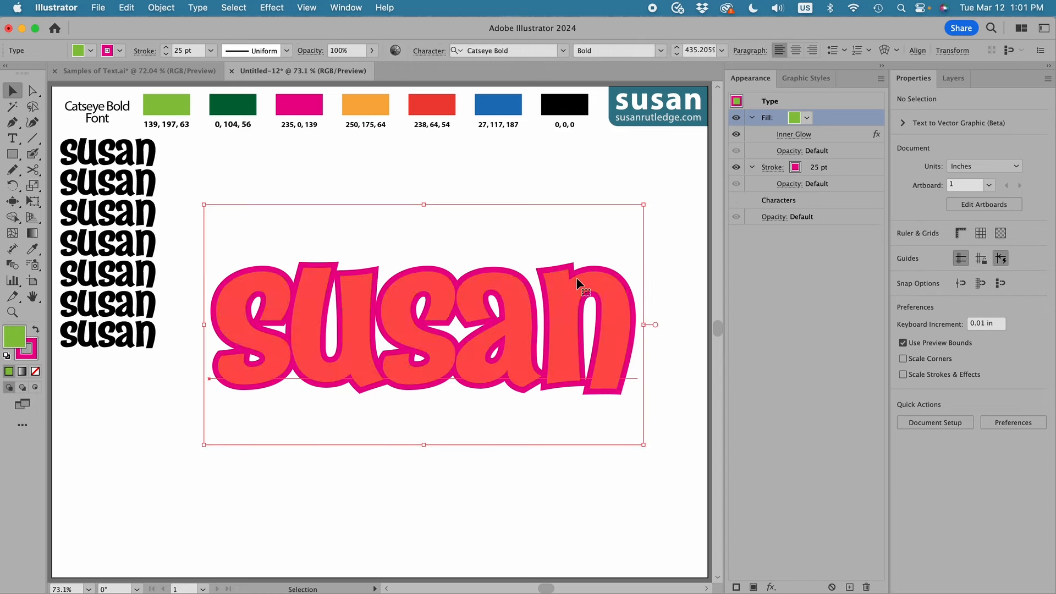
{"action": "left_click", "coordinate": [806, 78]}
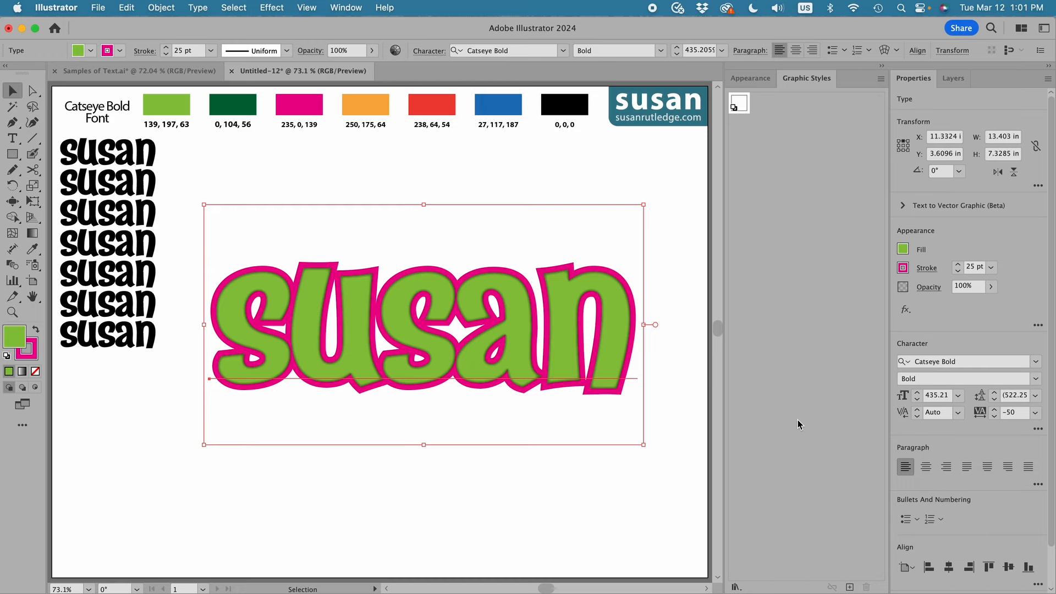
{"action": "left_click", "coordinate": [850, 587]}
{"action": "key", "text": "Delete"}
Step: Place the lowest remaining sample word on the empty artboard area at about 12.77 in wide and remove its fill
{"action": "left_click_drag", "start_coordinate": [111, 334], "coordinate": [247, 238]}
{"action": "left_click_drag", "start_coordinate": [313, 277], "coordinate": [609, 465]}
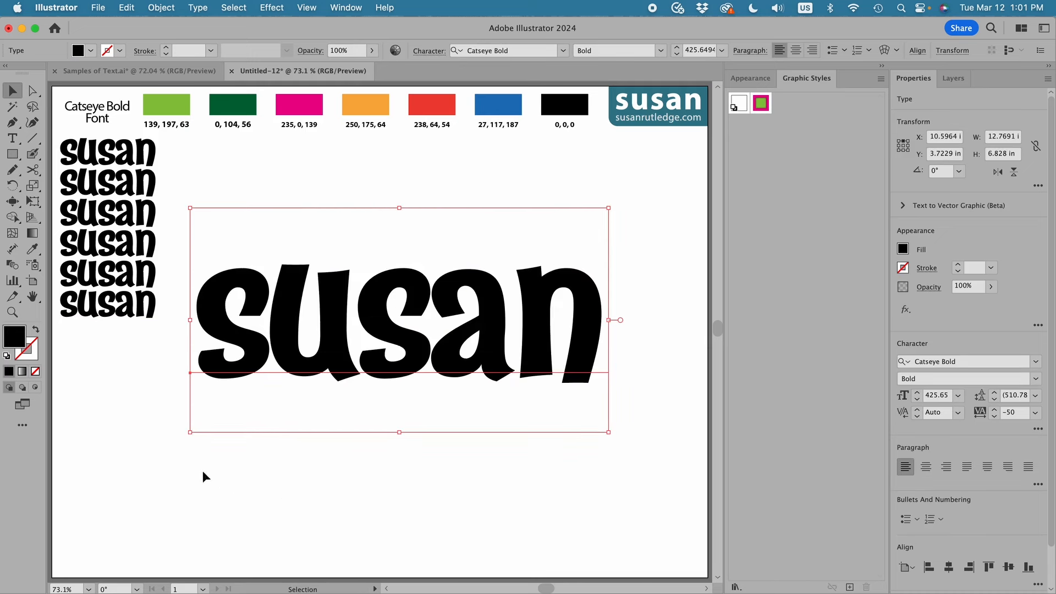
{"action": "left_click", "coordinate": [36, 371]}
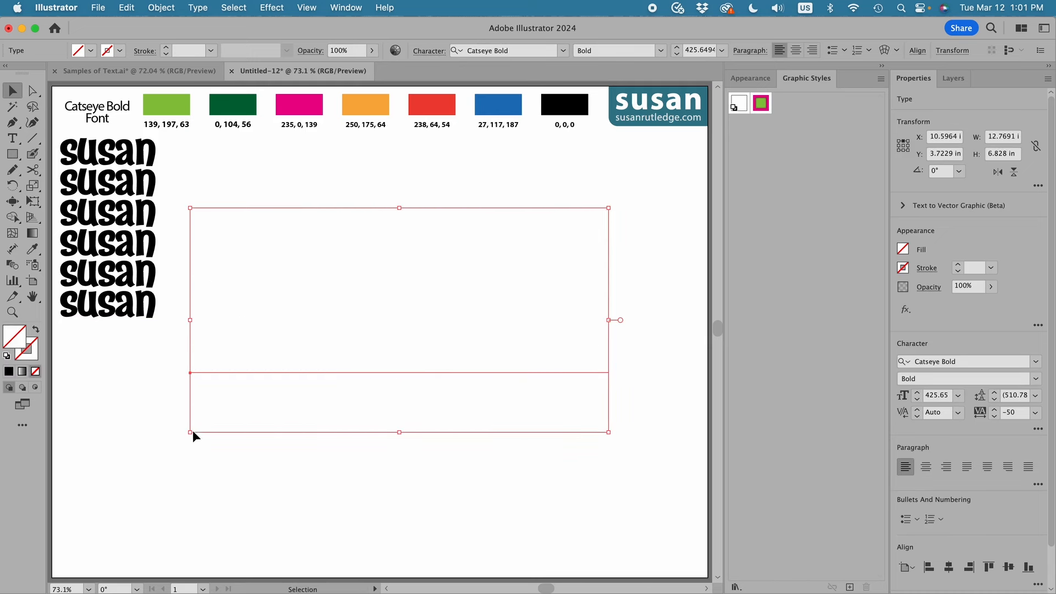
Step: Add a new fill to the unfilled word and color it light green (139, 197, 63)
{"action": "left_click", "coordinate": [744, 82]}
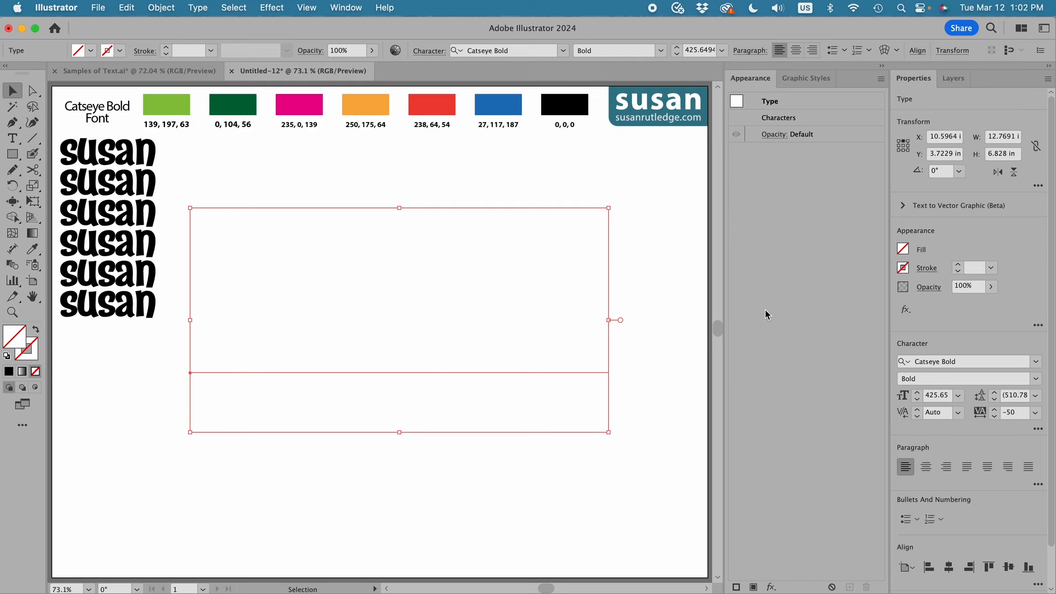
{"action": "left_click", "coordinate": [753, 587]}
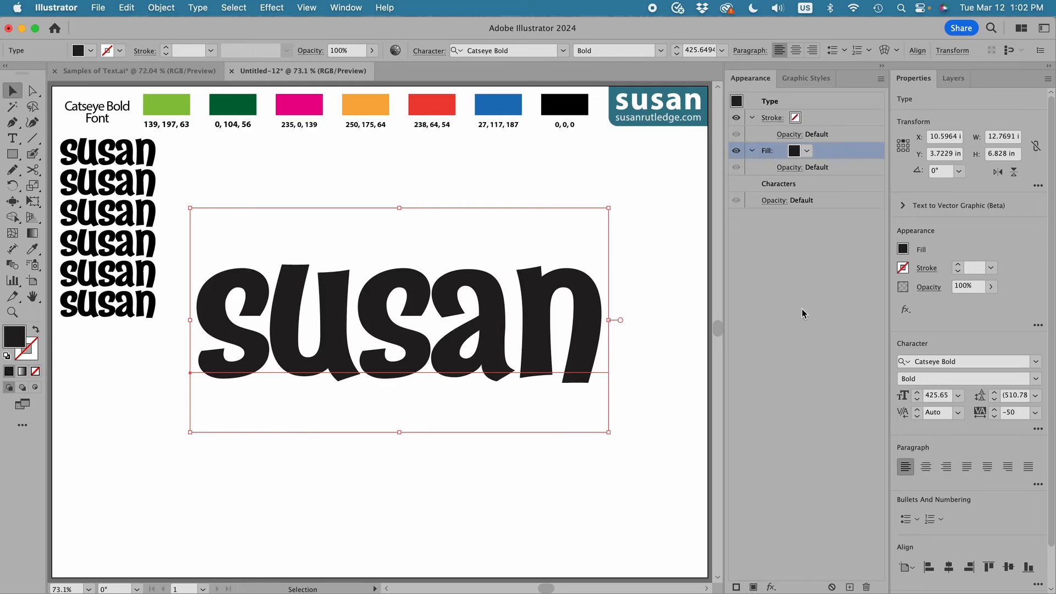
{"action": "left_click", "coordinate": [794, 151]}
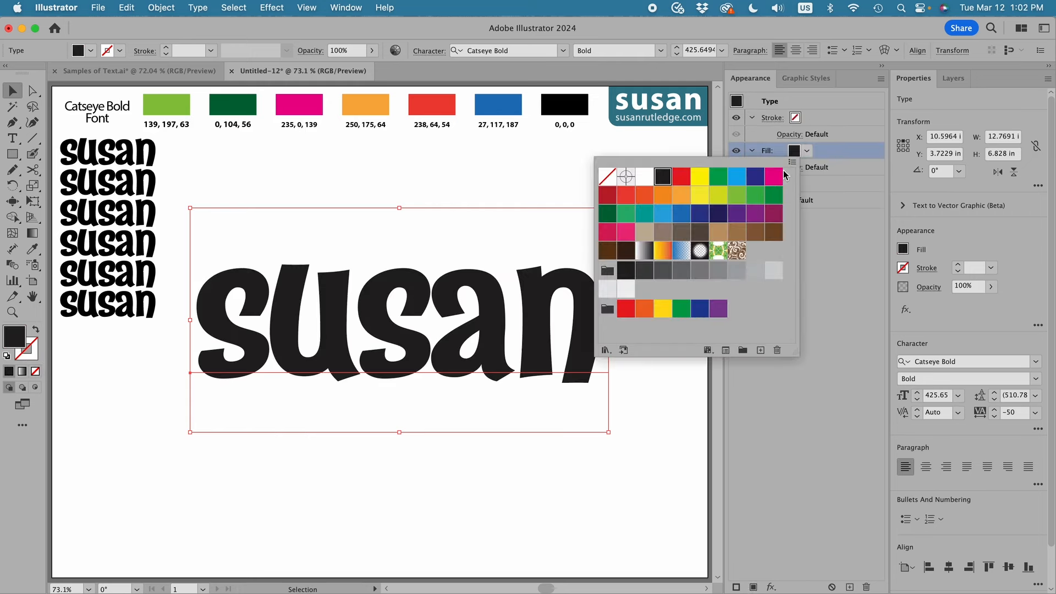
{"action": "left_click", "coordinate": [736, 195]}
{"action": "left_click", "coordinate": [824, 239]}
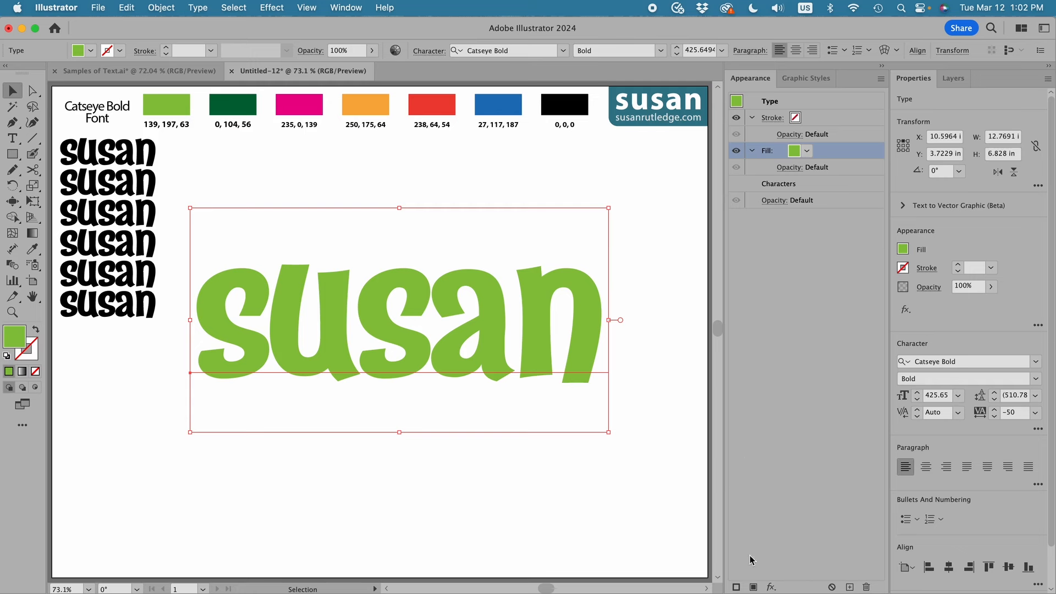
Step: Add a second fill to the word and color the lower of the two fills dark green (0, 104, 56)
{"action": "left_click", "coordinate": [753, 587]}
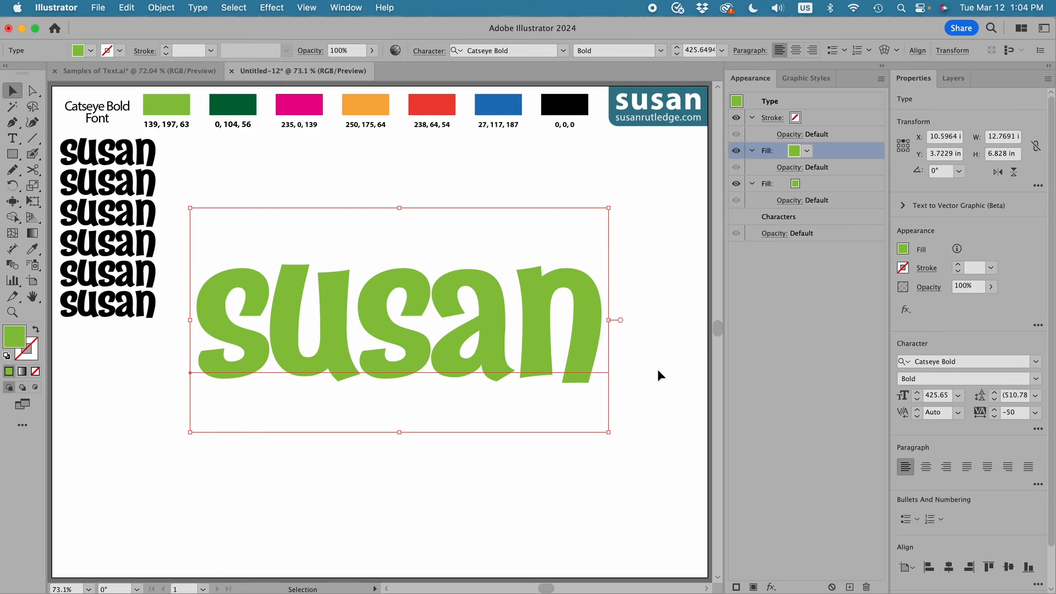
{"action": "left_click", "coordinate": [834, 183]}
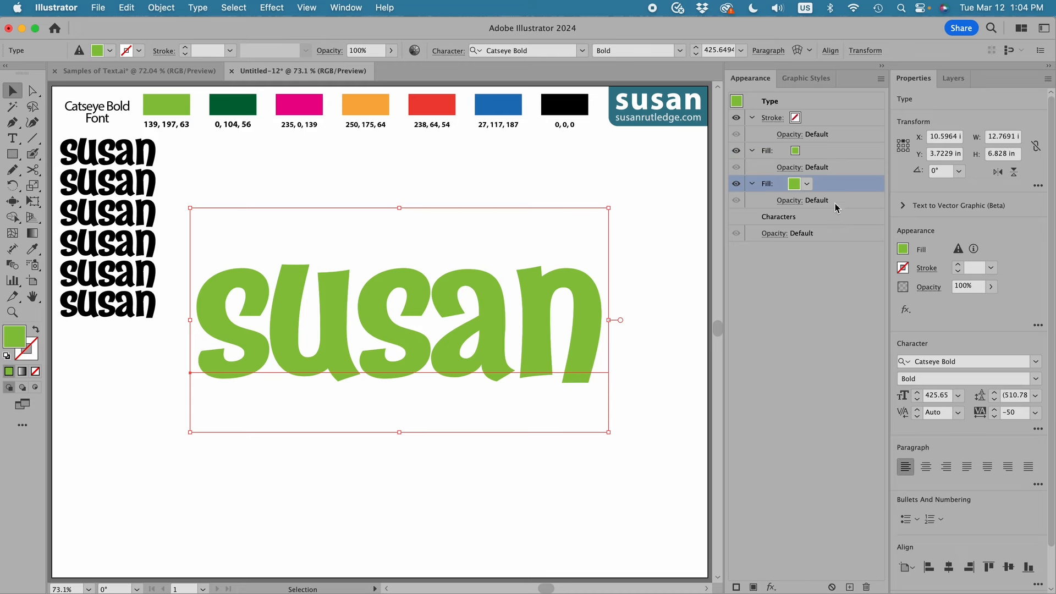
{"action": "left_click", "coordinate": [794, 187]}
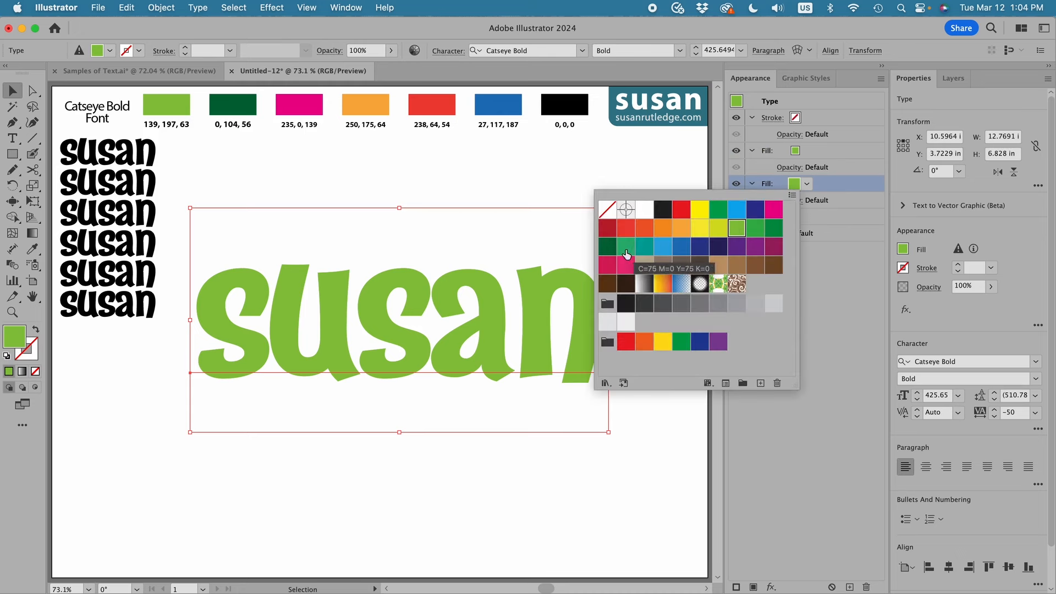
{"action": "left_click", "coordinate": [607, 250]}
{"action": "left_click", "coordinate": [813, 256]}
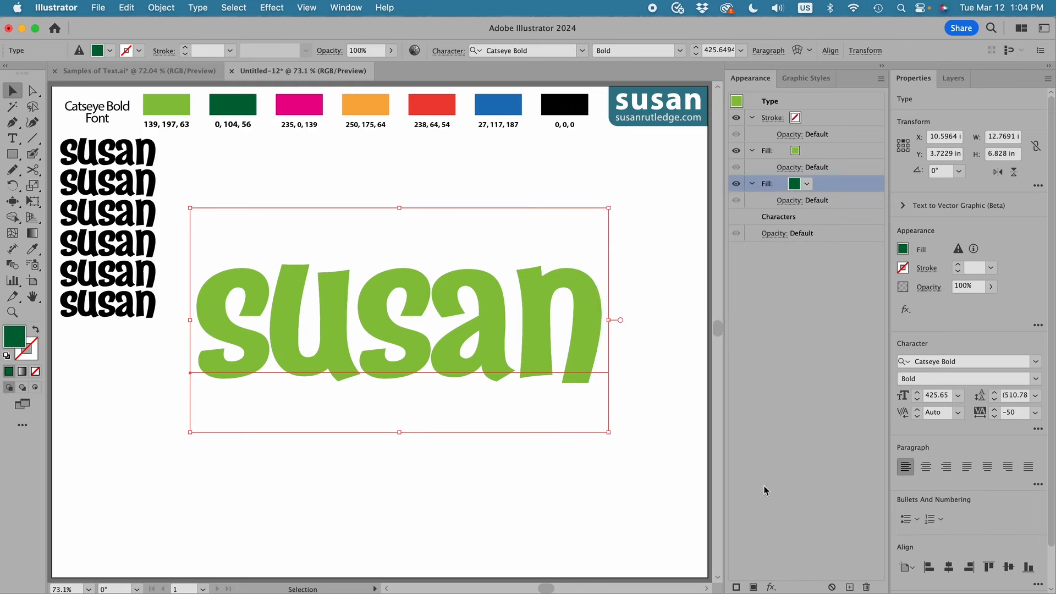
Step: Apply a Transform effect to the dark green fill, moving it 0.04 in horizontally and 0.04 in vertically, and deselect the word
{"action": "left_click", "coordinate": [770, 587]}
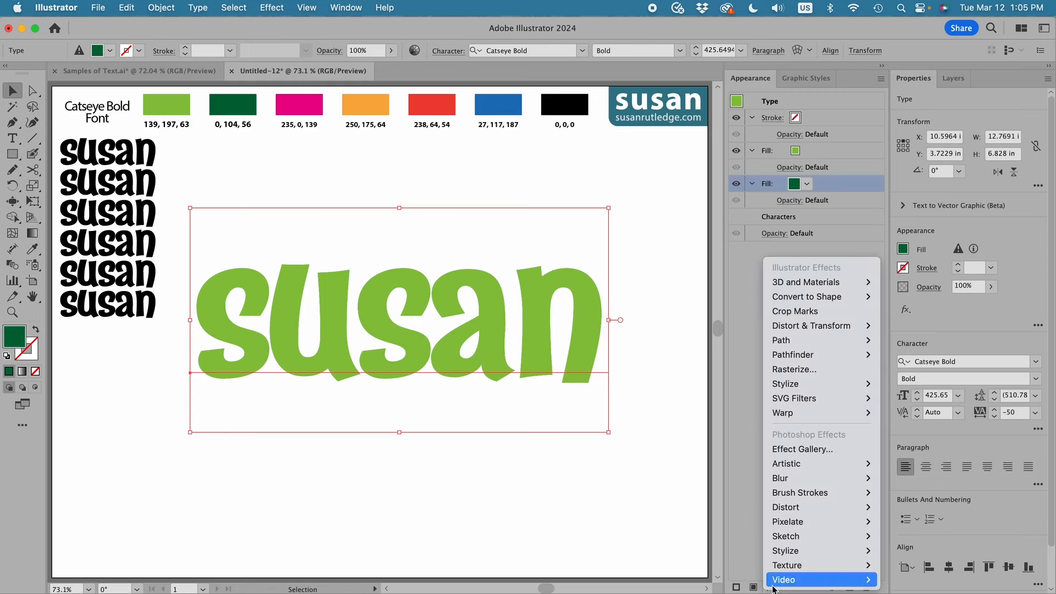
{"action": "mouse_move", "coordinate": [811, 330]}
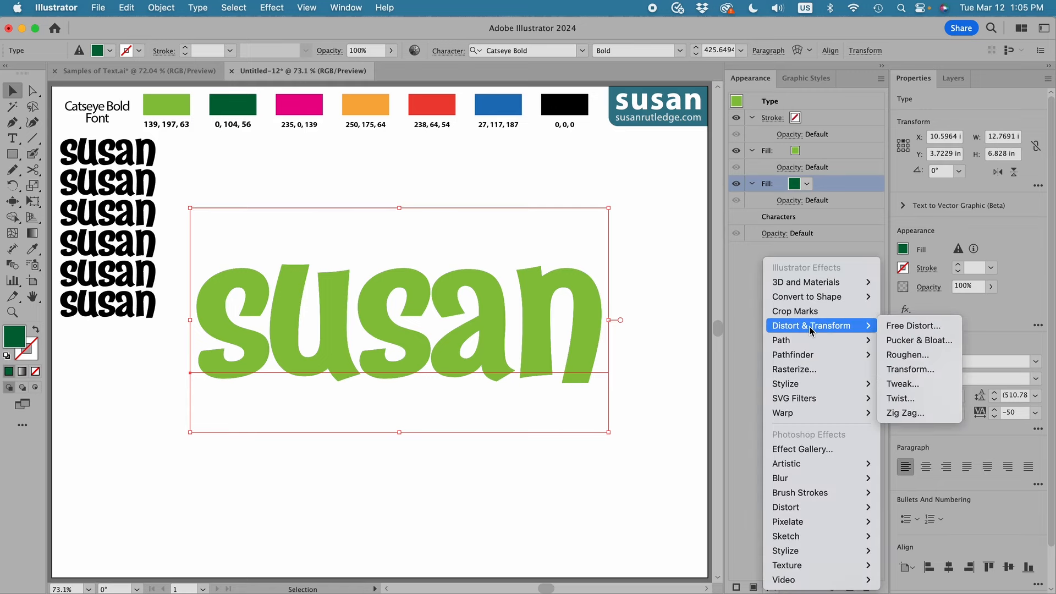
{"action": "left_click", "coordinate": [907, 375]}
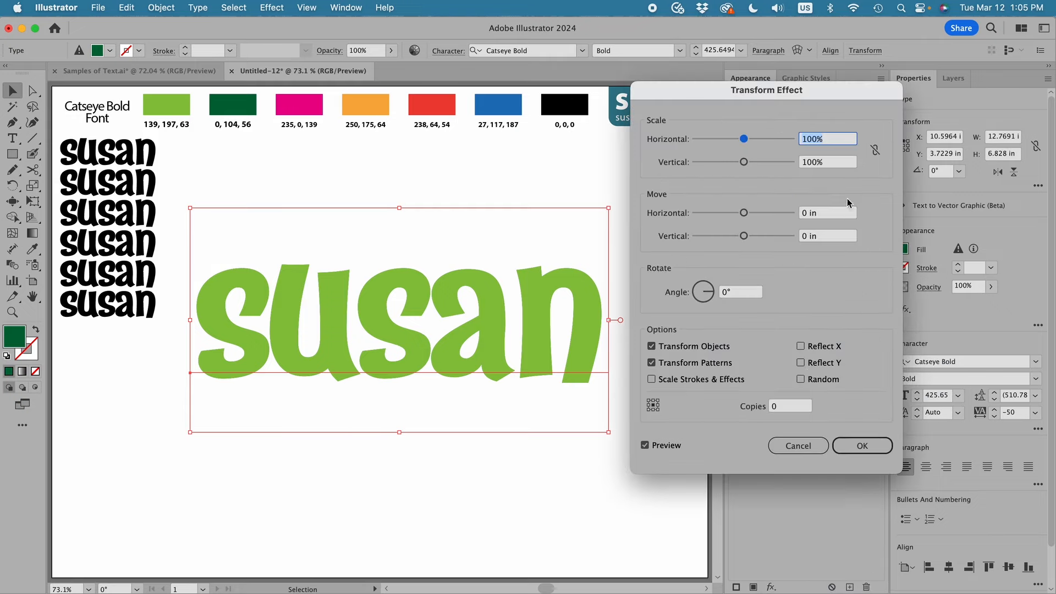
{"action": "left_click_drag", "start_coordinate": [840, 95], "coordinate": [762, 106]}
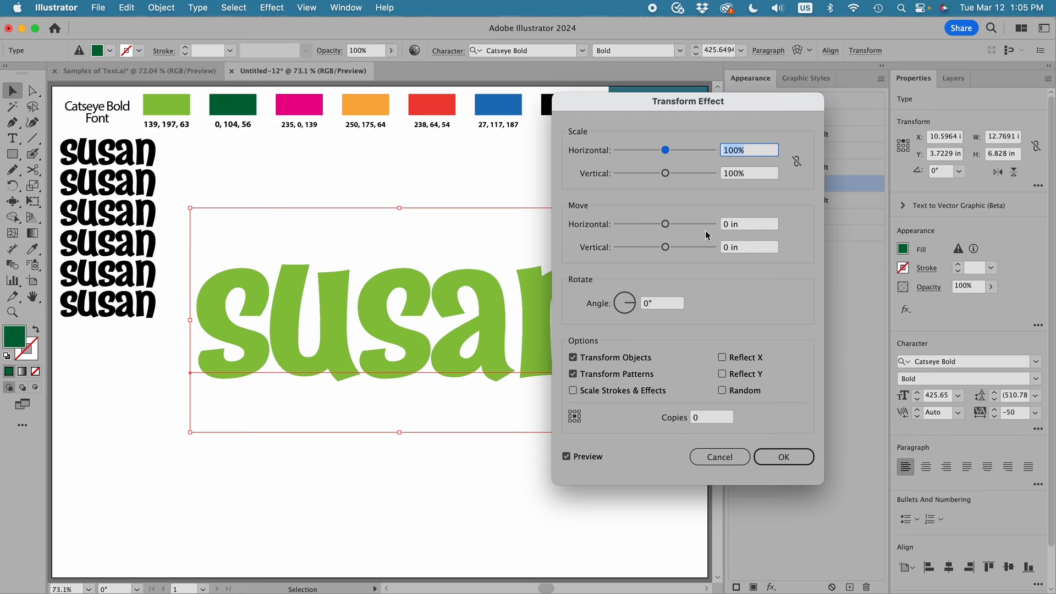
{"action": "left_click", "coordinate": [752, 223]}
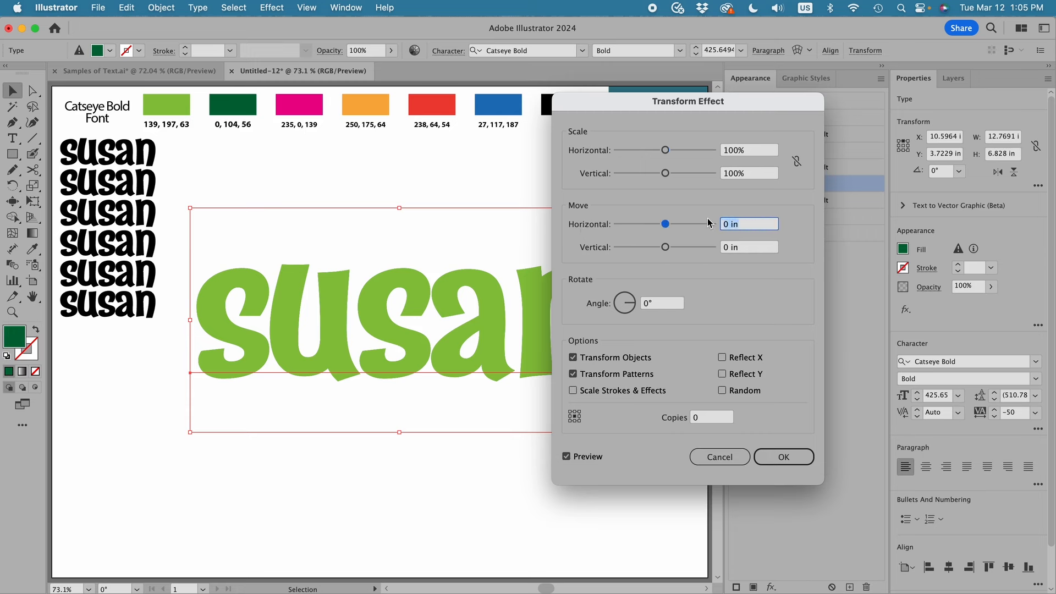
{"action": "type", "text": ".04"}
{"action": "left_click", "coordinate": [725, 248]}
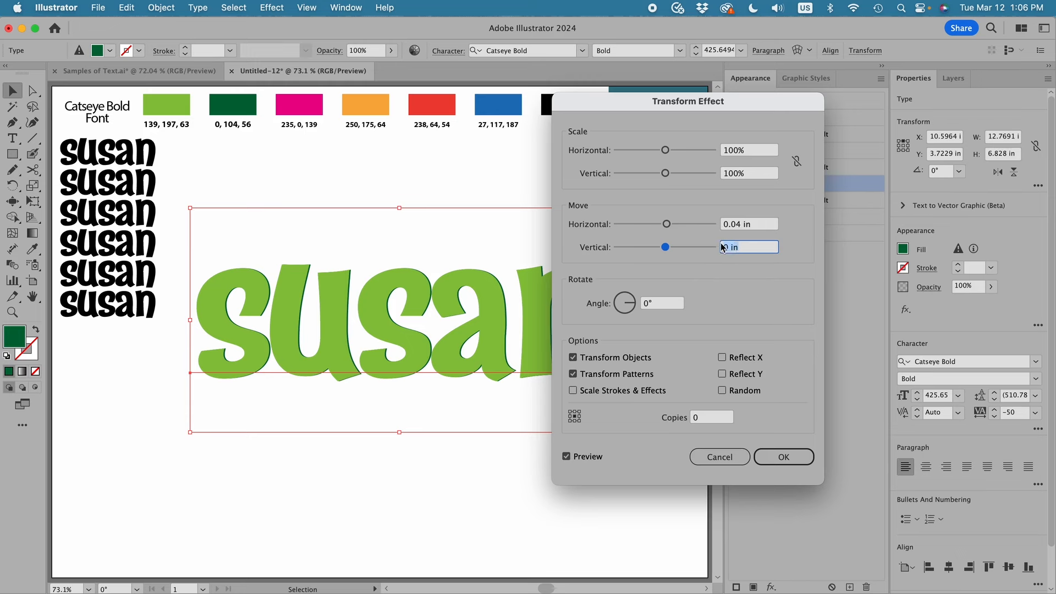
{"action": "type", "text": ".04"}
{"action": "left_click", "coordinate": [801, 458]}
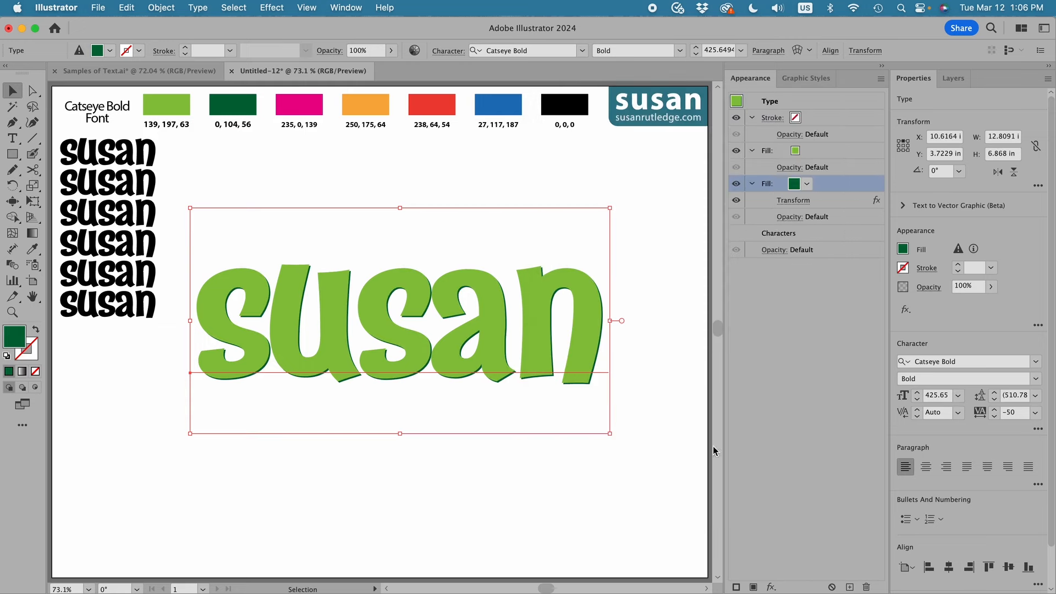
{"action": "left_click", "coordinate": [660, 345]}
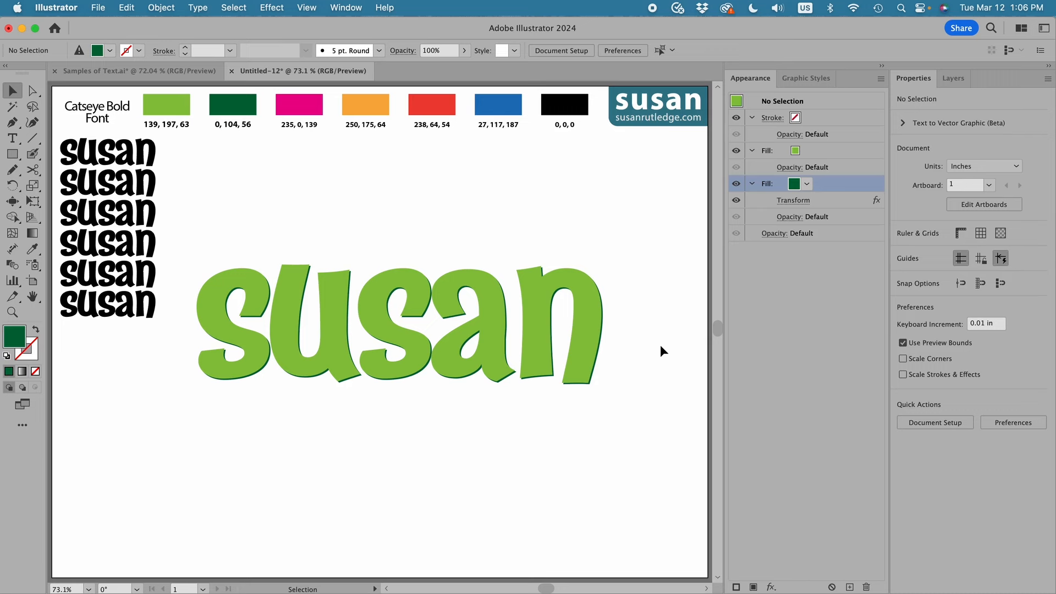
Step: Save the two-tone green word's appearance as a new graphic style, then delete the word from the artboard
{"action": "left_click", "coordinate": [599, 330]}
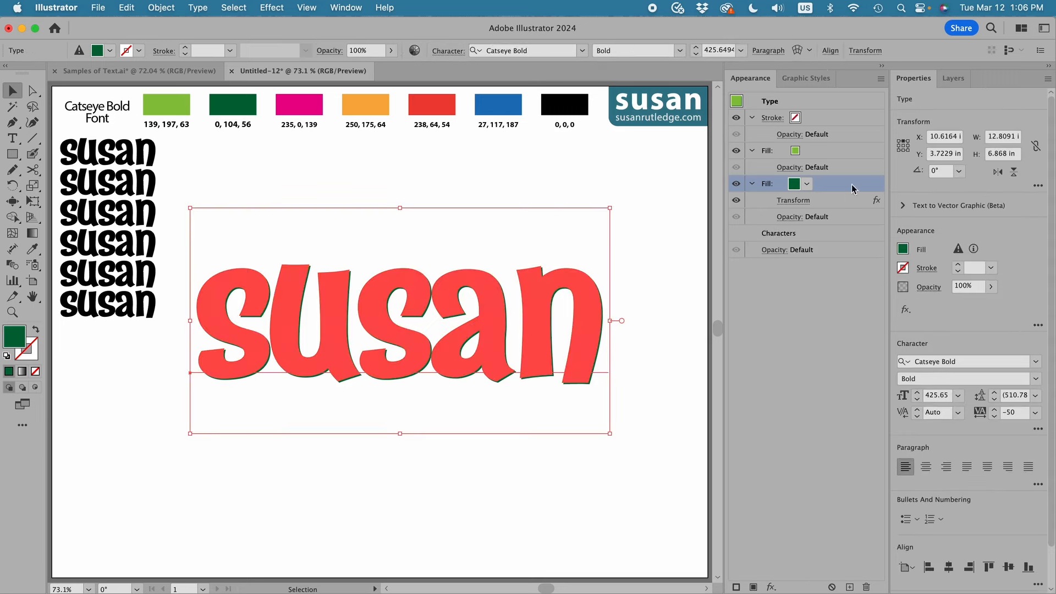
{"action": "left_click", "coordinate": [809, 80]}
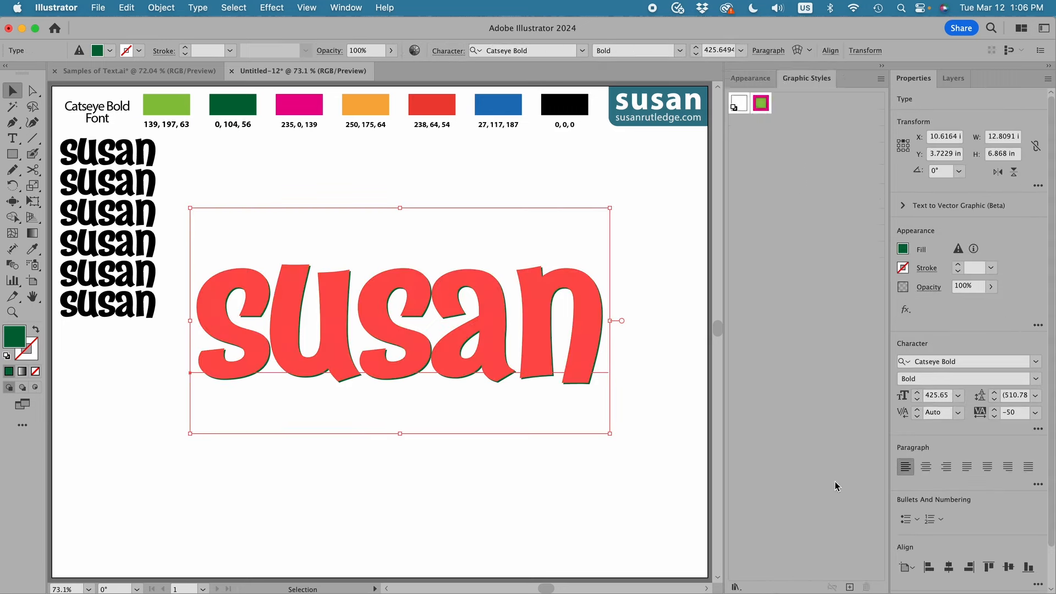
{"action": "left_click", "coordinate": [850, 586]}
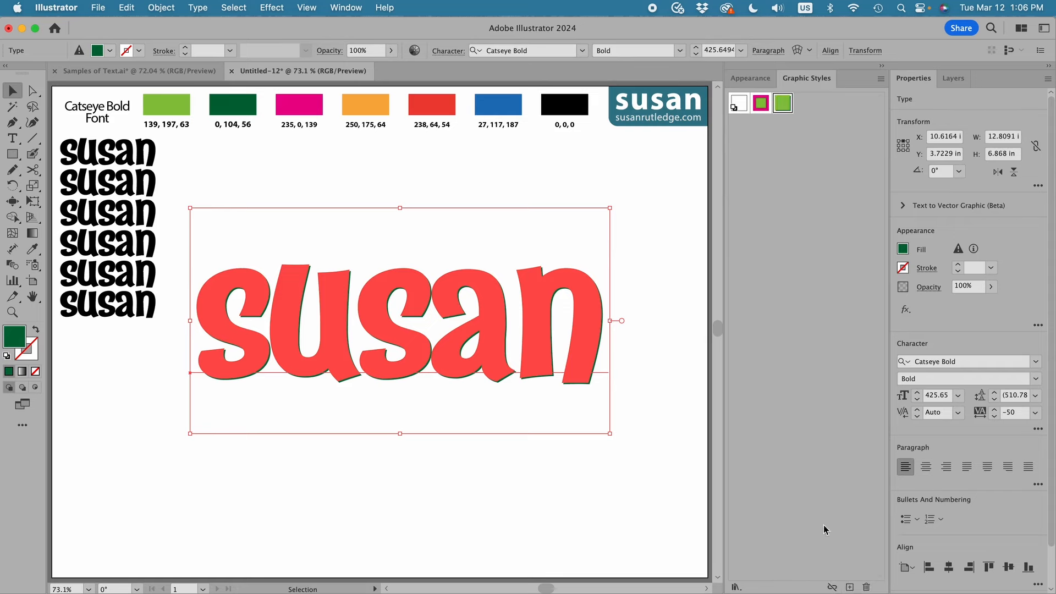
{"action": "left_click", "coordinate": [783, 103]}
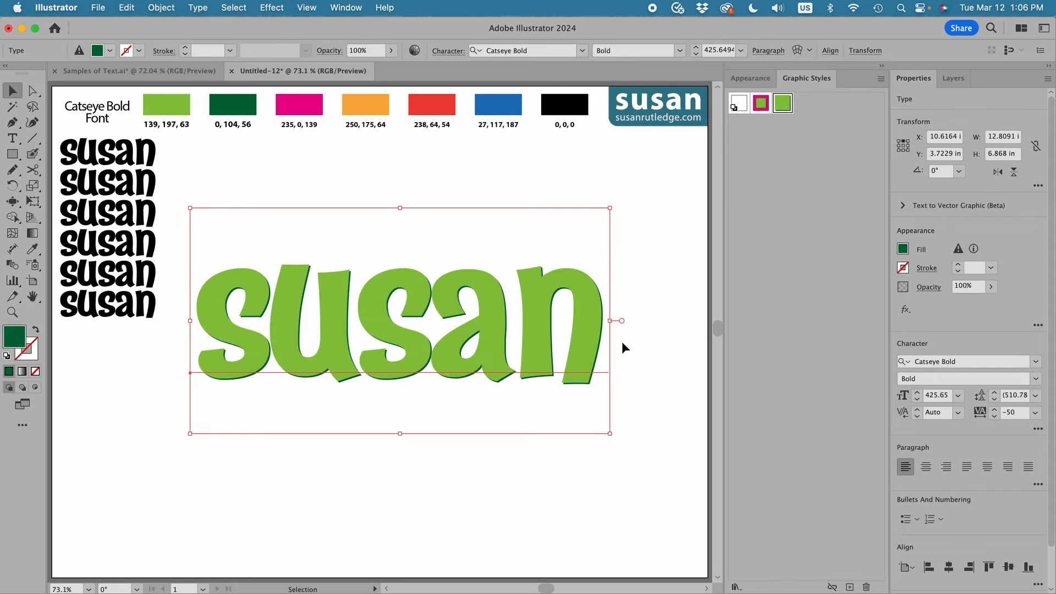
{"action": "key", "text": "Delete"}
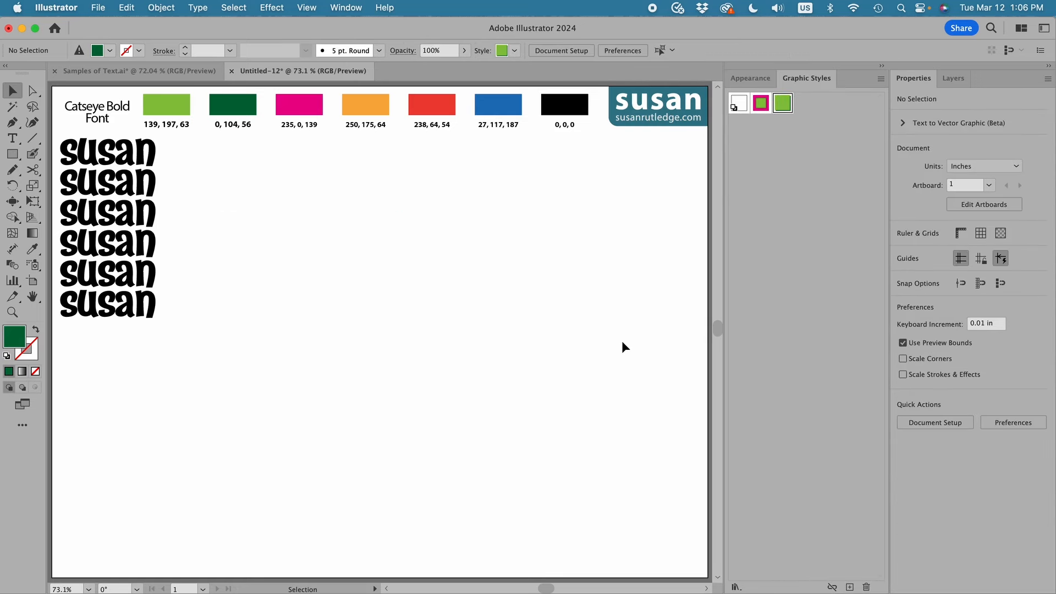
Step: Place the lowest remaining sample word on the empty artboard area at about 12.46 in wide and remove its fill
{"action": "left_click_drag", "start_coordinate": [102, 313], "coordinate": [273, 290]}
{"action": "left_click_drag", "start_coordinate": [331, 306], "coordinate": [641, 542]}
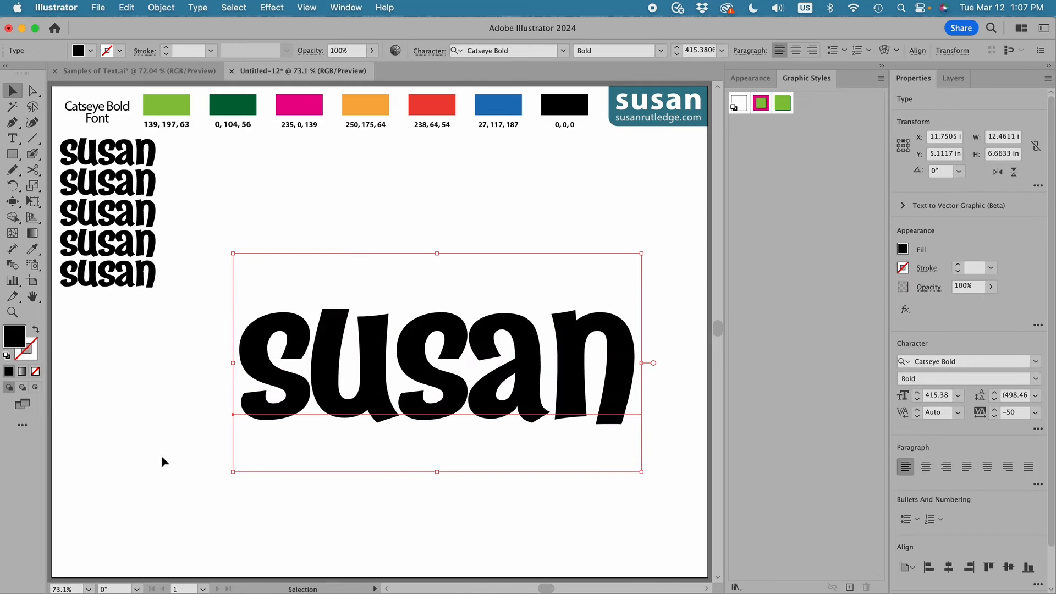
{"action": "left_click", "coordinate": [36, 372]}
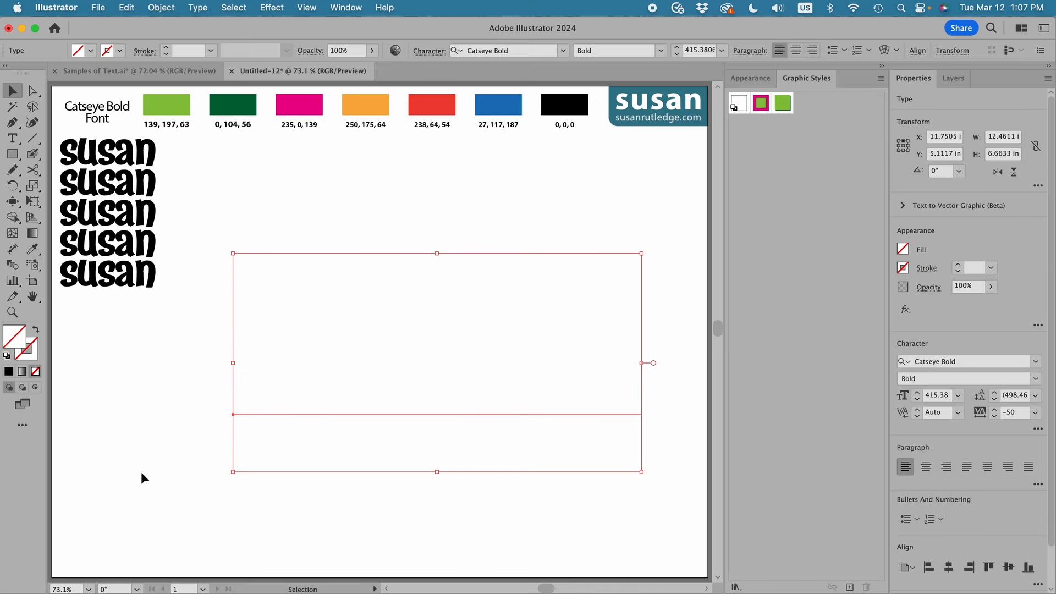
Step: Give the newly placed word a new fill in light green (139, 197, 63)
{"action": "left_click", "coordinate": [750, 78]}
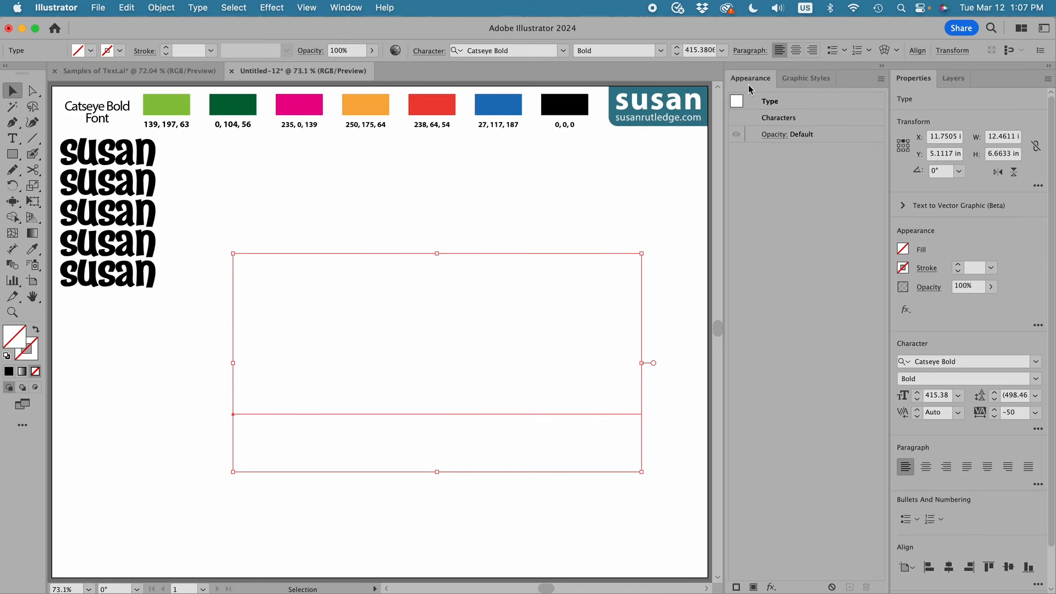
{"action": "left_click", "coordinate": [753, 587]}
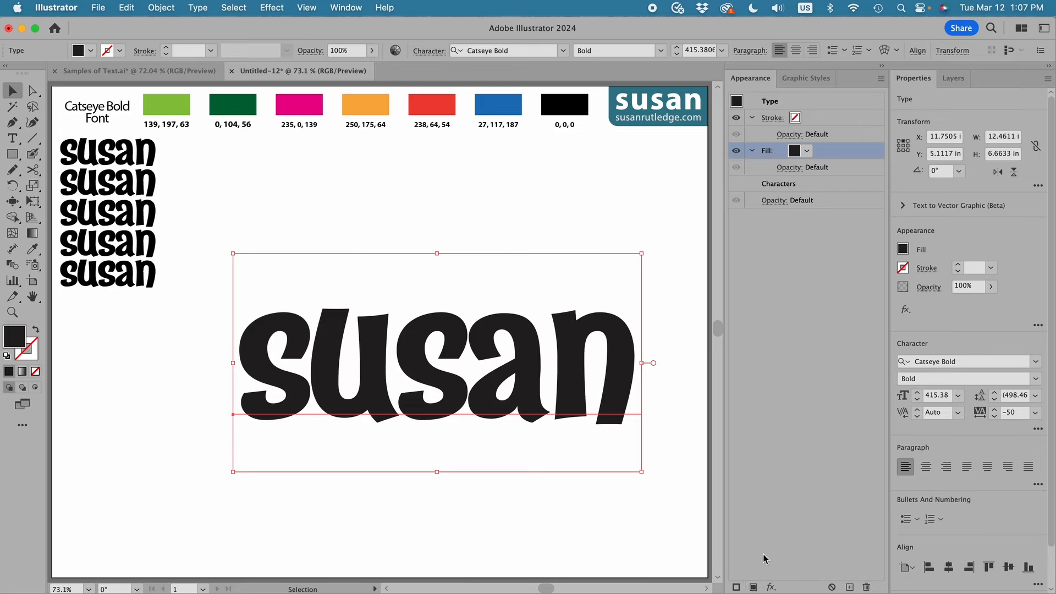
{"action": "left_click", "coordinate": [795, 151]}
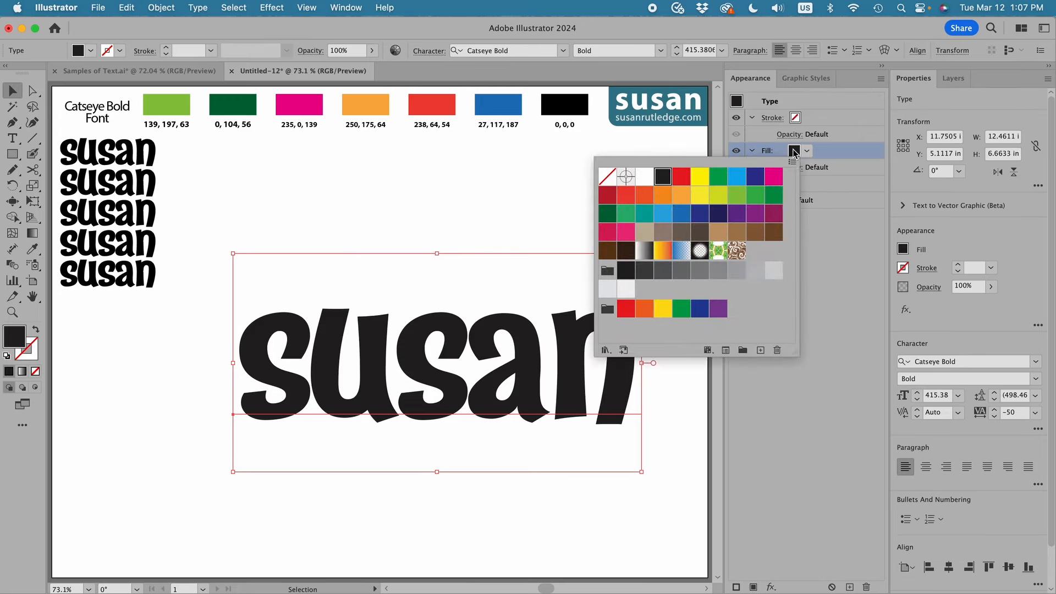
{"action": "left_click", "coordinate": [743, 204]}
{"action": "left_click", "coordinate": [849, 244]}
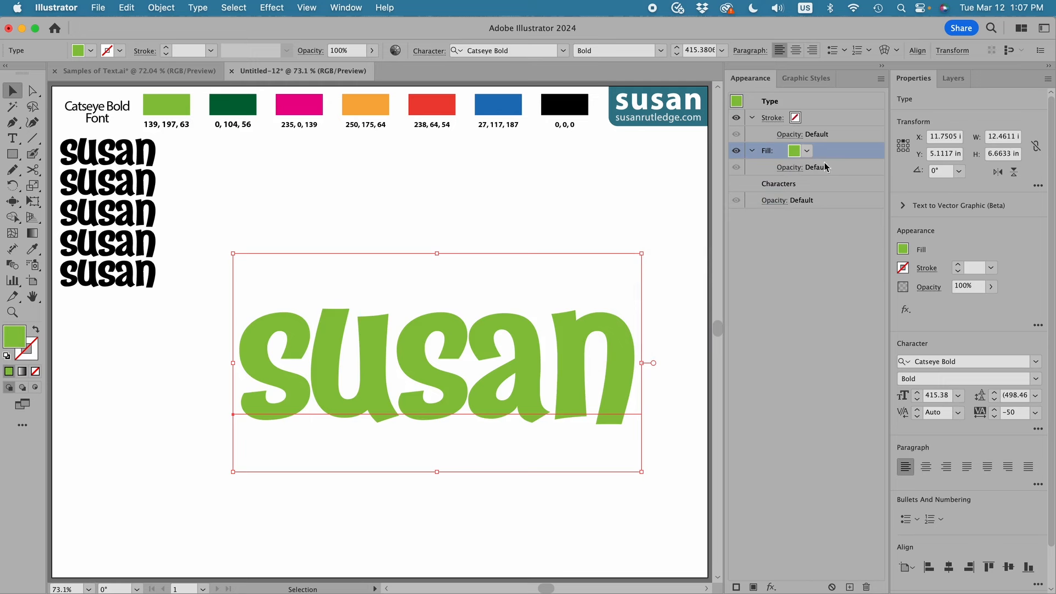
Step: Add another fill to the word and set the lower fill to dark green (0, 104, 56)
{"action": "left_click", "coordinate": [753, 586]}
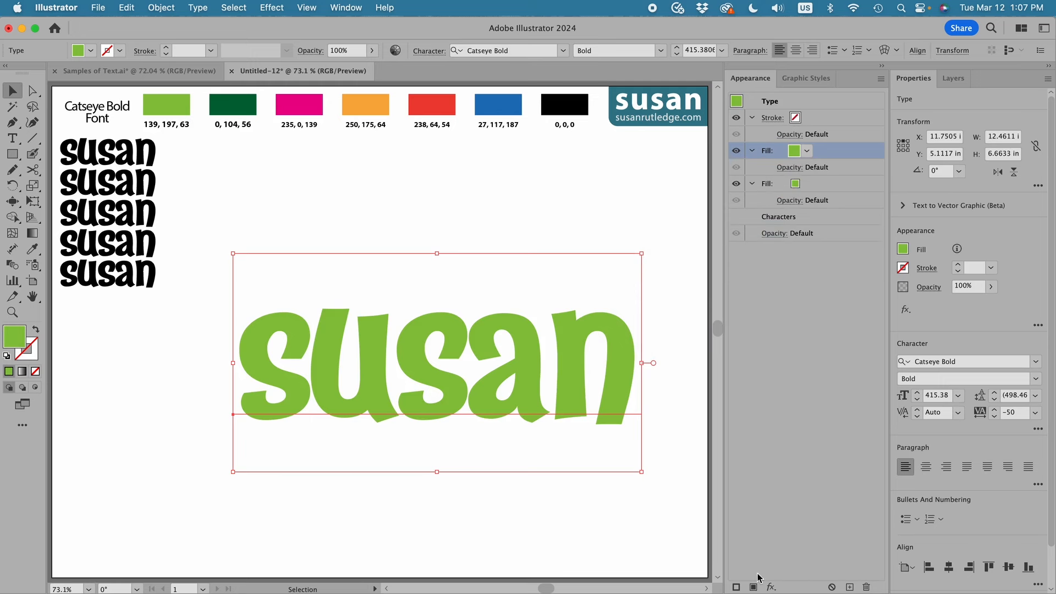
{"action": "left_click", "coordinate": [796, 186]}
{"action": "left_click", "coordinate": [795, 187]}
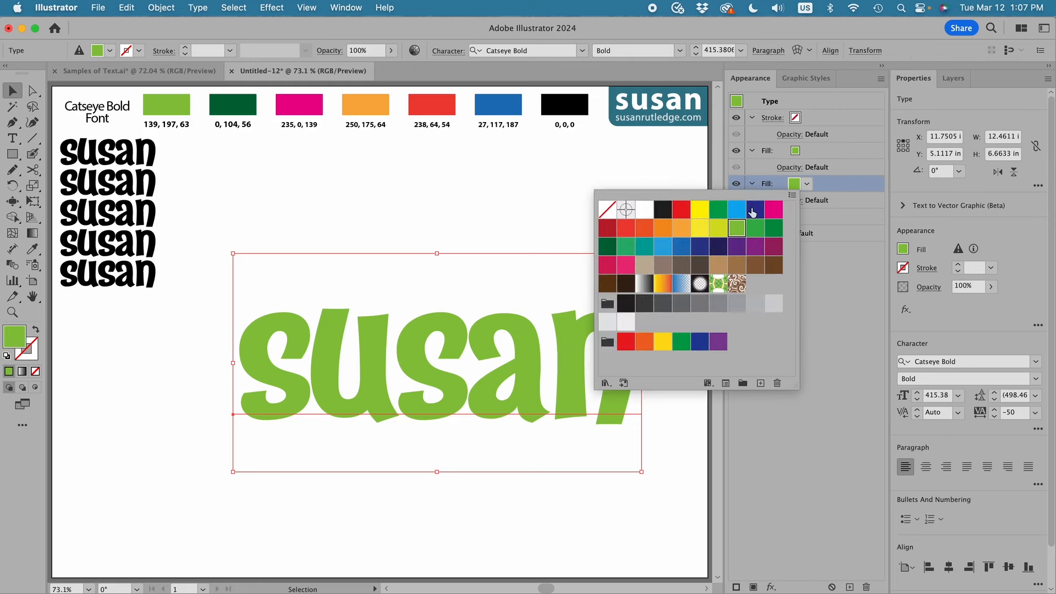
{"action": "left_click", "coordinate": [607, 248]}
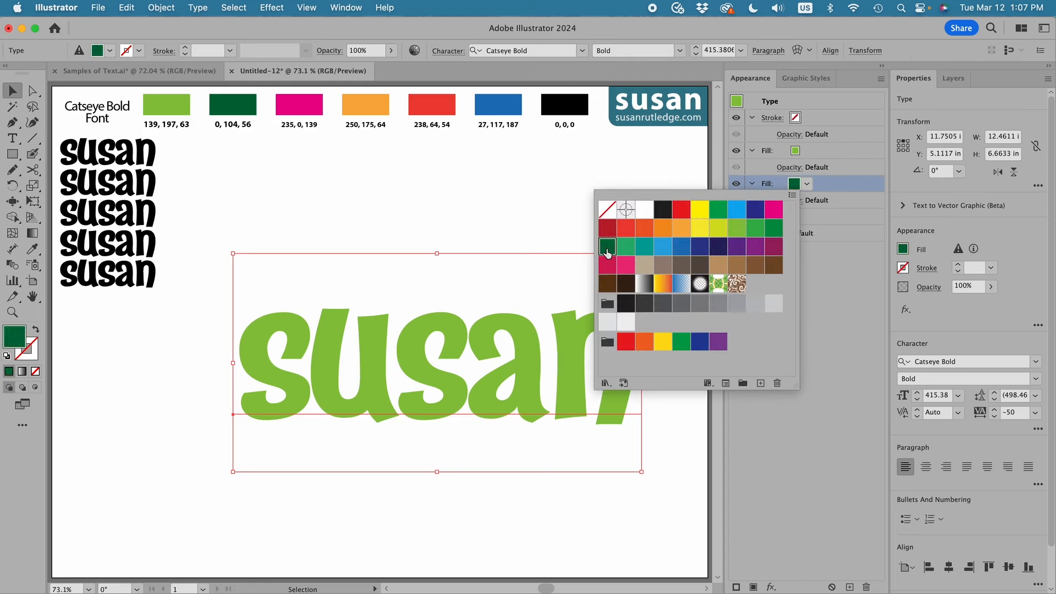
{"action": "left_click", "coordinate": [813, 341]}
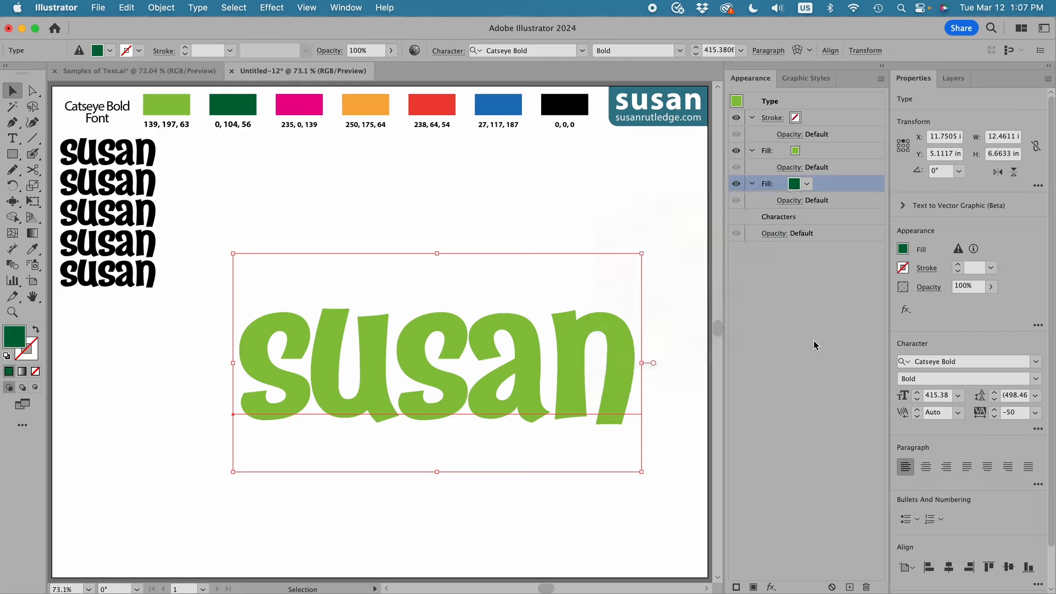
Step: Apply a Transform effect to the dark green fill with a horizontal move of -0.03 in and 10 copies
{"action": "left_click", "coordinate": [771, 587]}
{"action": "mouse_move", "coordinate": [817, 327]}
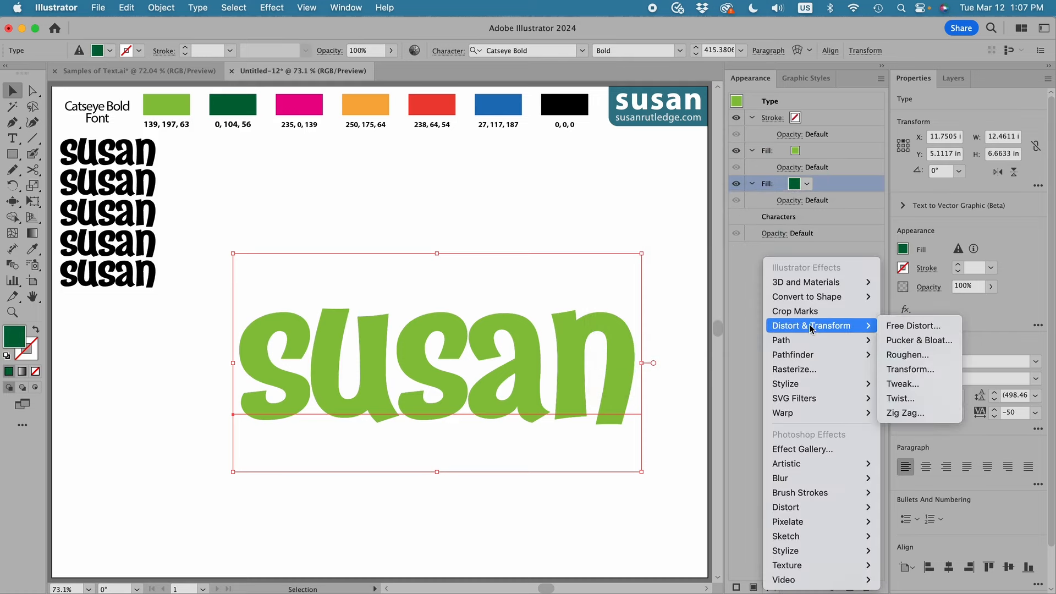
{"action": "left_click", "coordinate": [908, 370]}
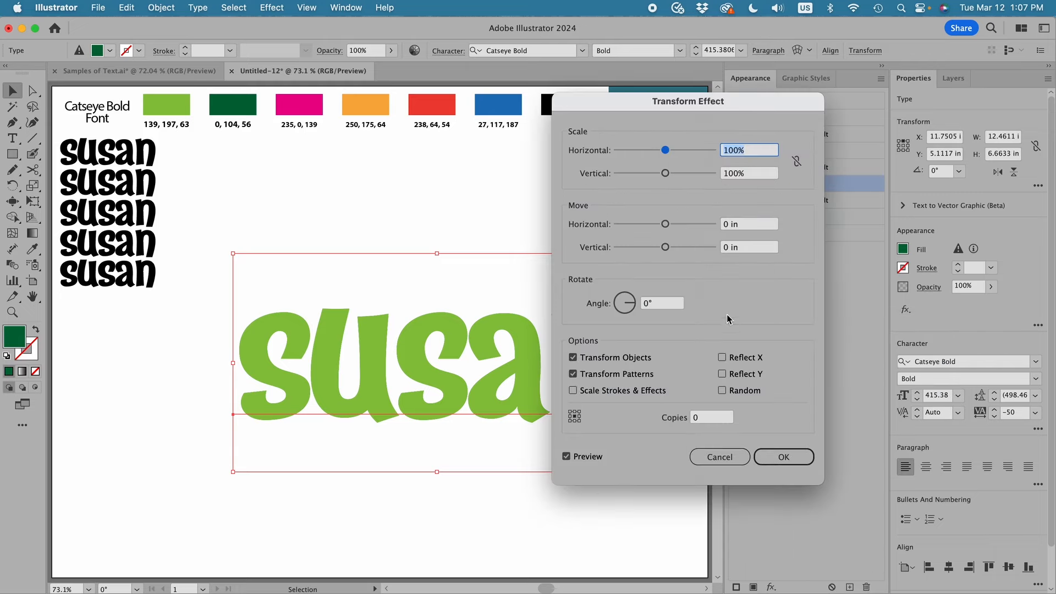
{"action": "left_click", "coordinate": [734, 225]}
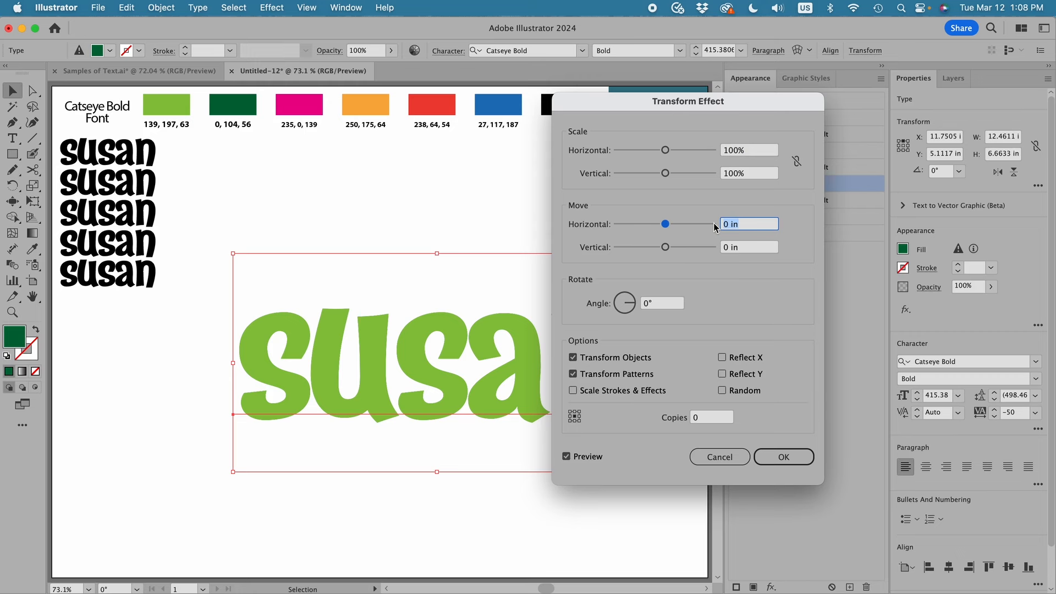
{"action": "type", "text": "-.03"}
{"action": "left_click", "coordinate": [693, 417]}
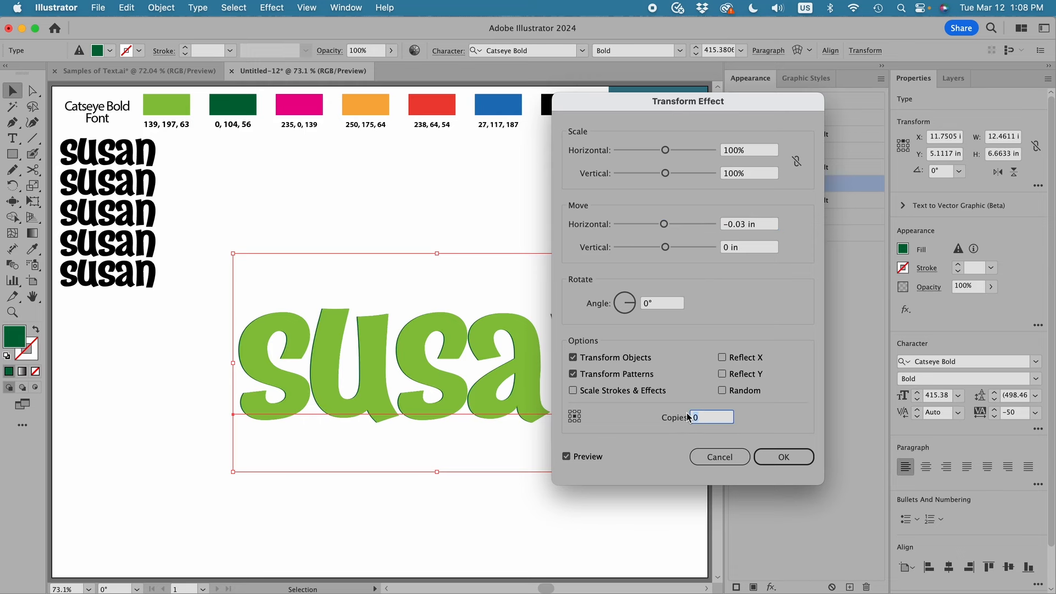
{"action": "type", "text": "10"}
{"action": "left_click", "coordinate": [783, 457]}
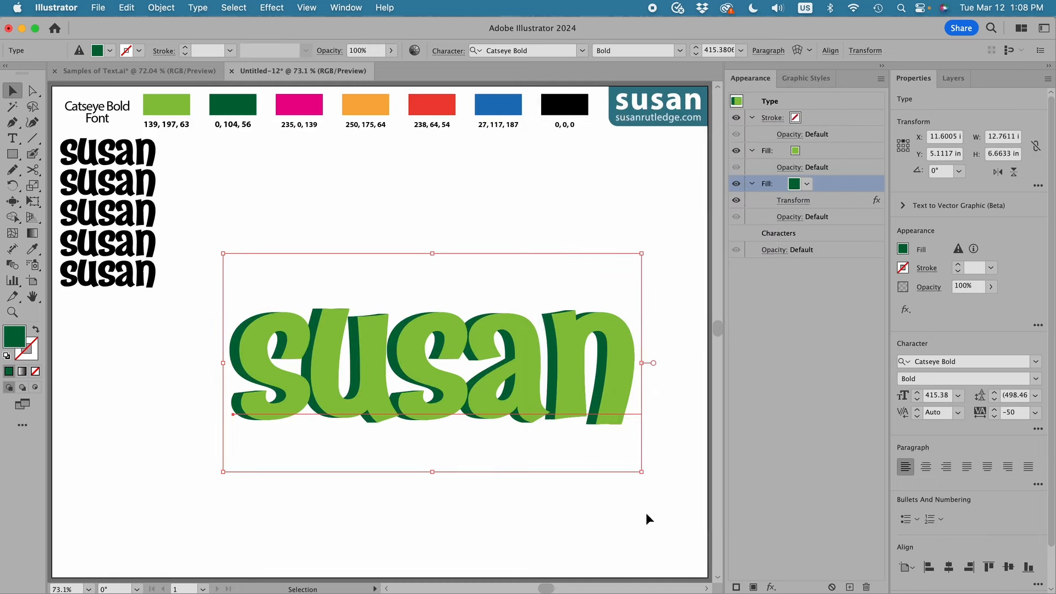
Step: Save the word's extruded green appearance as a new graphic style, then delete the word from the artboard
{"action": "left_click", "coordinate": [665, 394]}
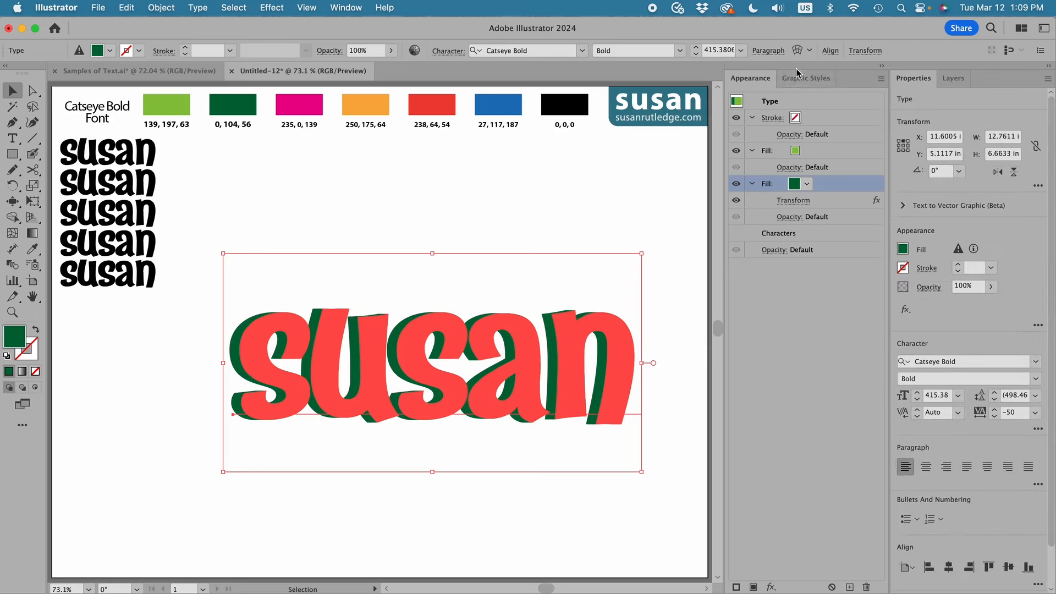
{"action": "left_click", "coordinate": [802, 77]}
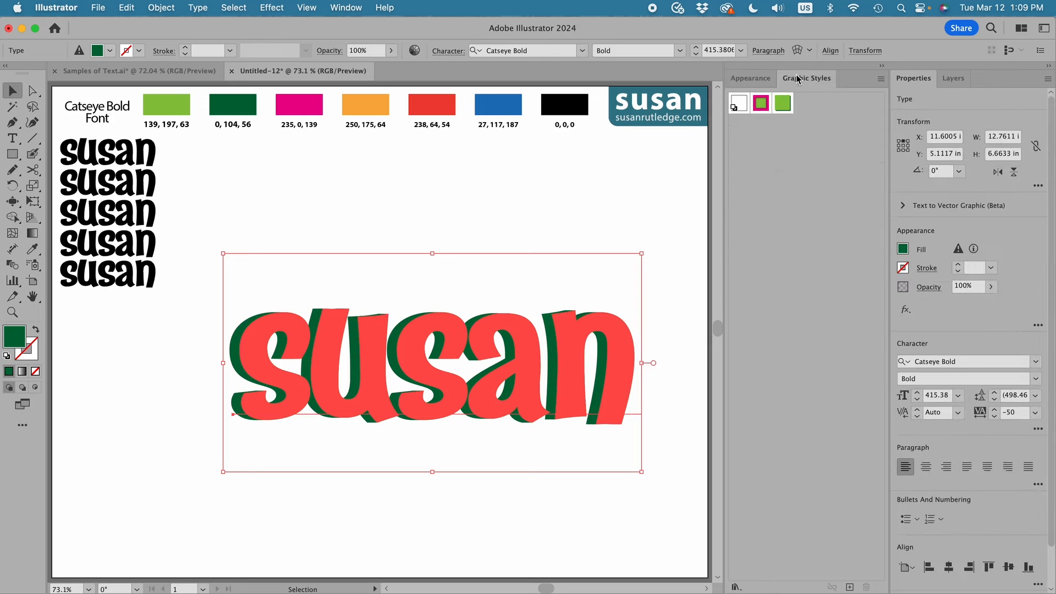
{"action": "left_click", "coordinate": [850, 587]}
{"action": "key", "text": "Delete"}
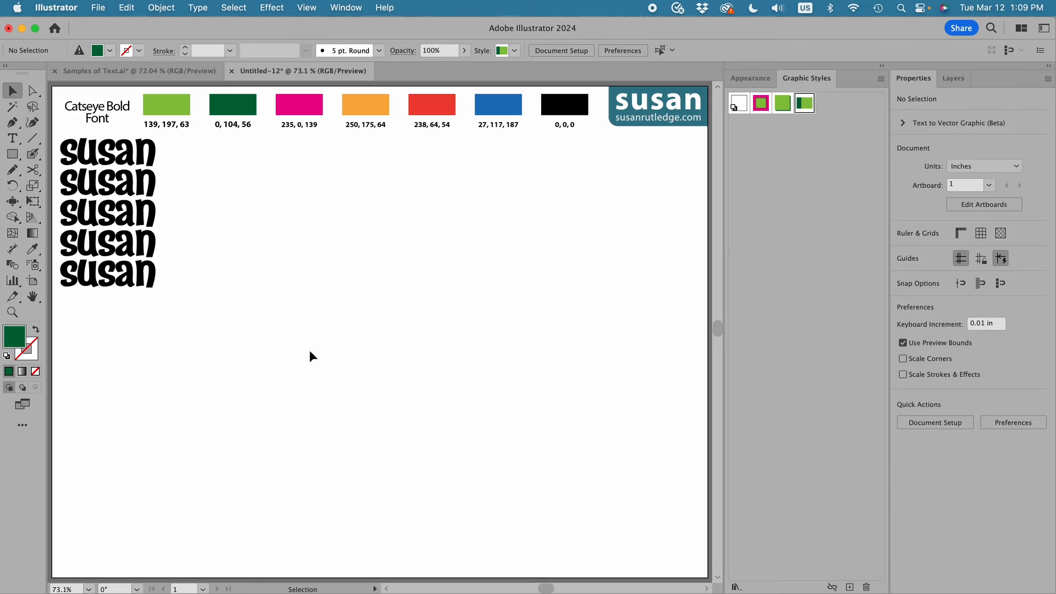
Step: Place the lowest remaining sample word on the empty artboard area at about 11.45 in wide and remove its fill
{"action": "left_click_drag", "start_coordinate": [114, 278], "coordinate": [282, 286]}
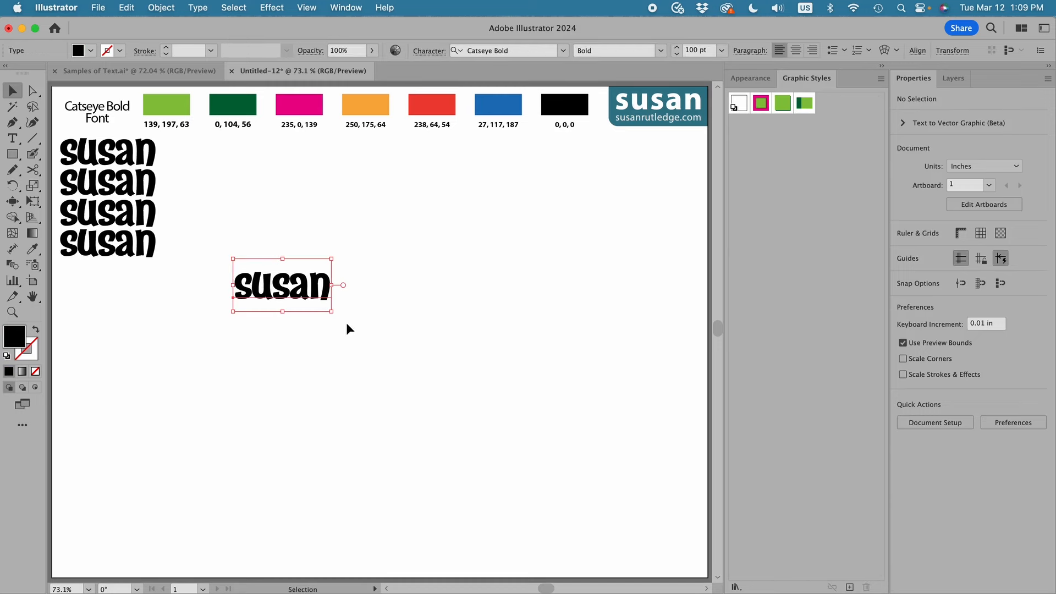
{"action": "left_click_drag", "start_coordinate": [331, 311], "coordinate": [608, 519]}
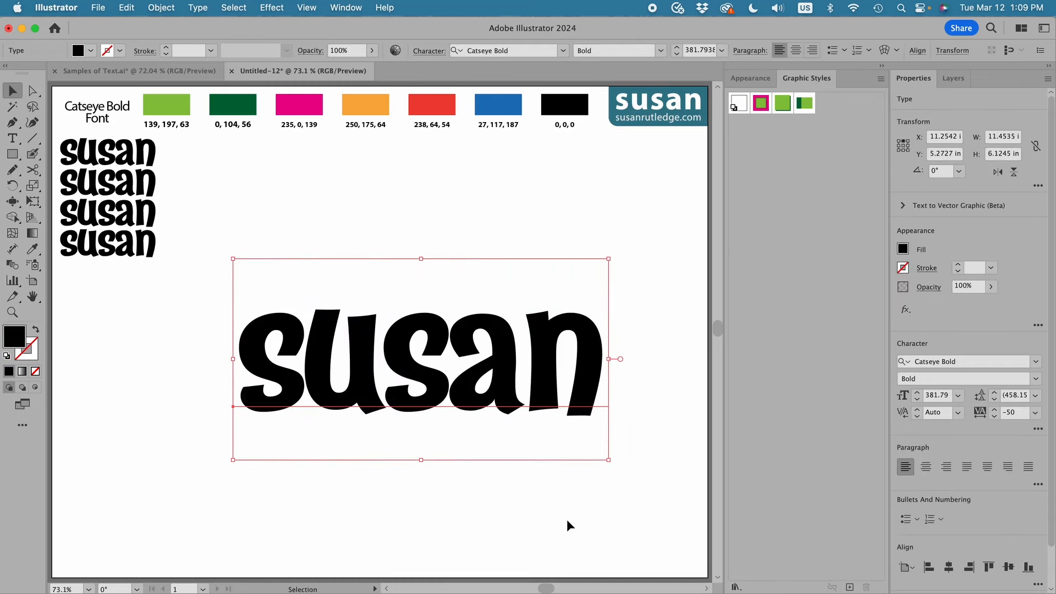
{"action": "left_click", "coordinate": [36, 372]}
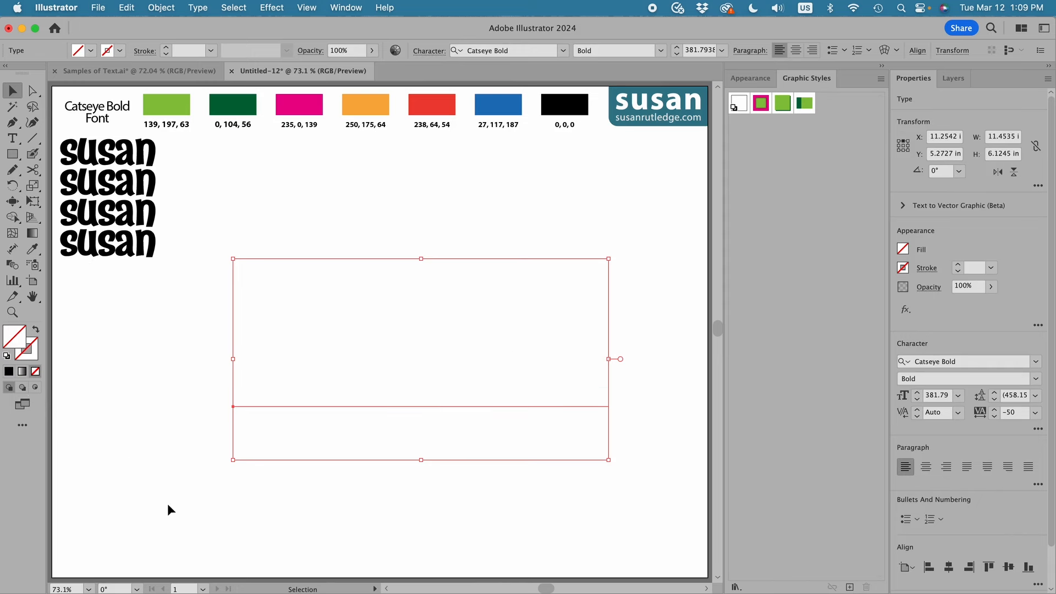
Step: Add a new light green (139, 197, 63) fill to the enlarged word's appearance
{"action": "left_click", "coordinate": [751, 78]}
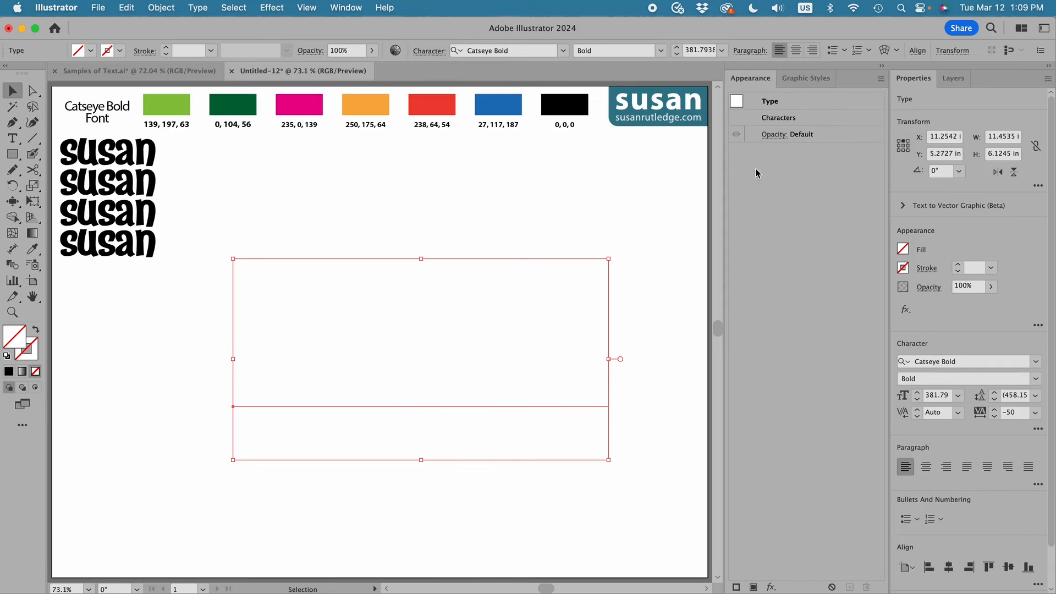
{"action": "left_click", "coordinate": [753, 586]}
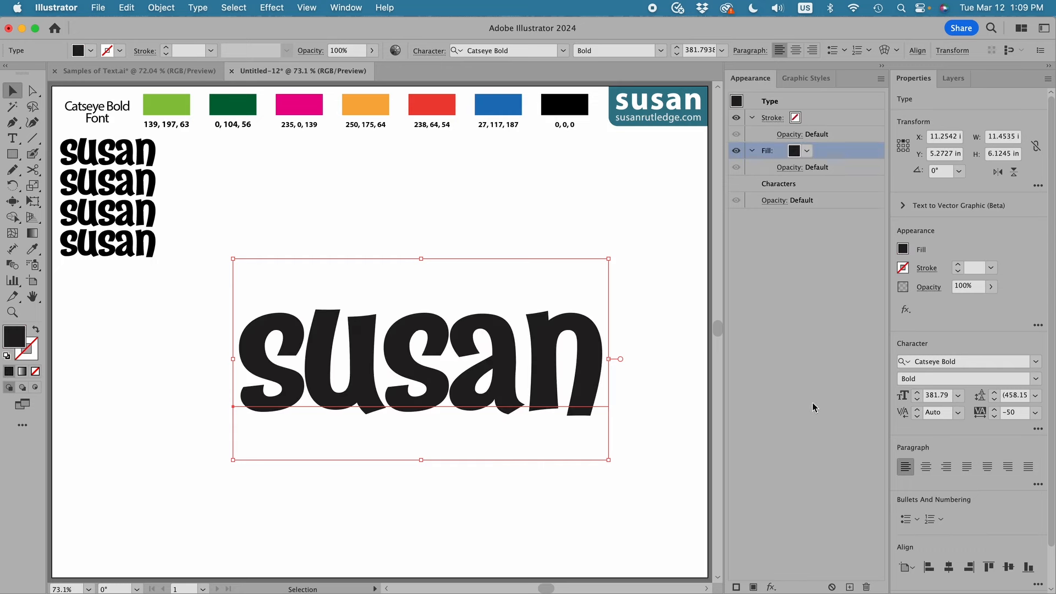
{"action": "left_click", "coordinate": [794, 150]}
{"action": "left_click", "coordinate": [736, 195]}
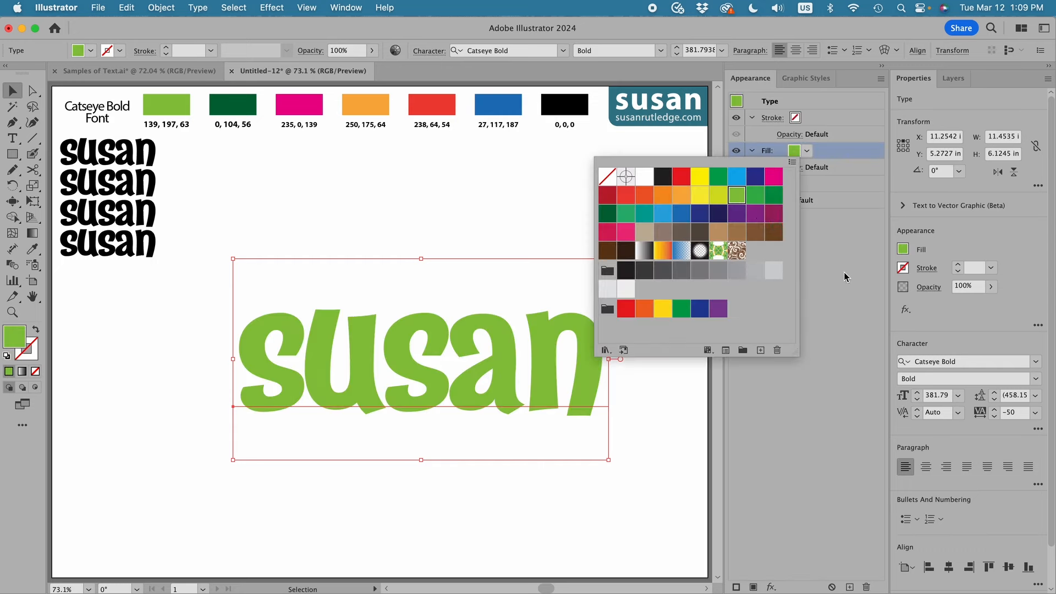
Step: Give the word a black stroke with a weight of 2 pt
{"action": "left_click", "coordinate": [794, 119]}
{"action": "left_click", "coordinate": [794, 119]}
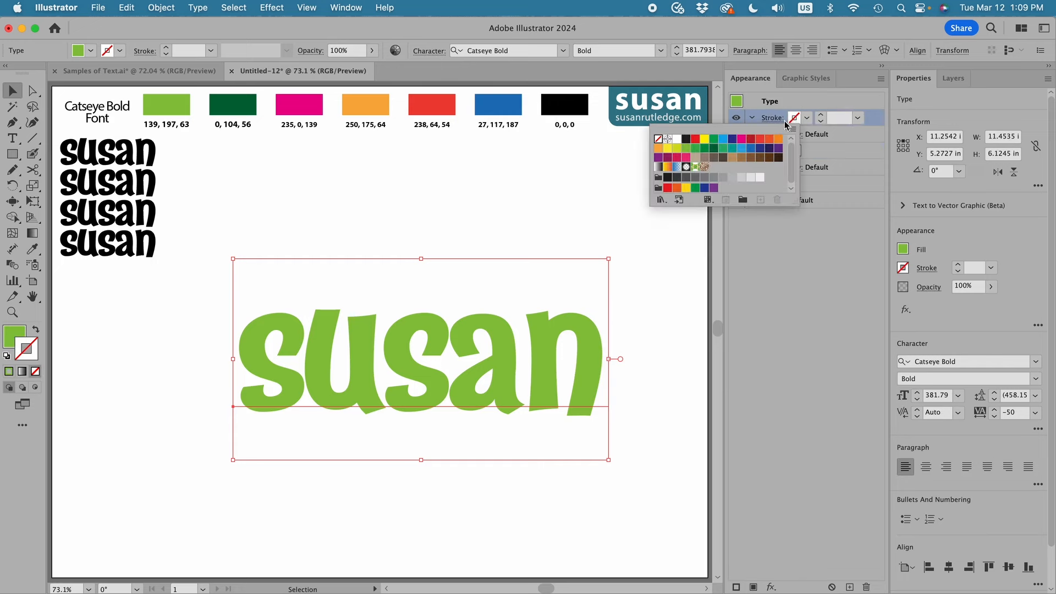
{"action": "left_click", "coordinate": [686, 139]}
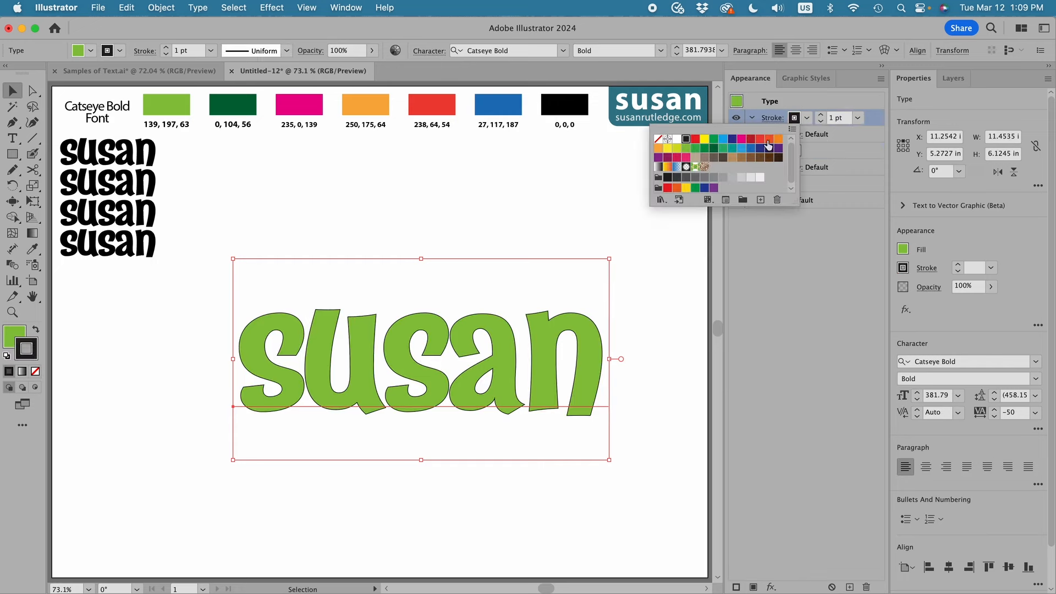
{"action": "left_click", "coordinate": [822, 117]}
{"action": "left_click", "coordinate": [820, 114]}
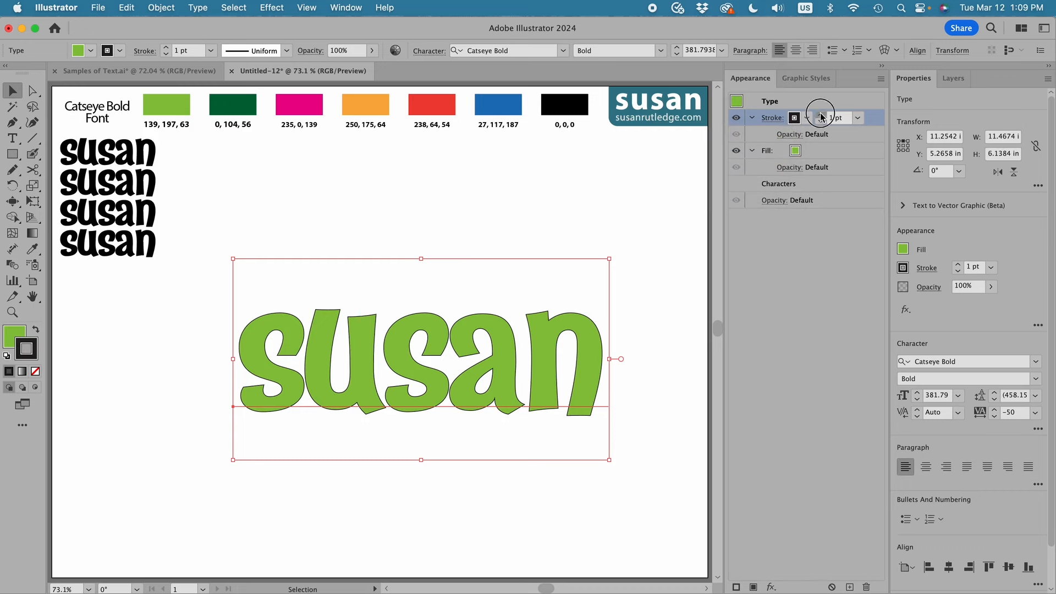
Step: Add a second stroke to the word in orange (250, 175, 64) with a weight of 8 pt
{"action": "left_click", "coordinate": [737, 587]}
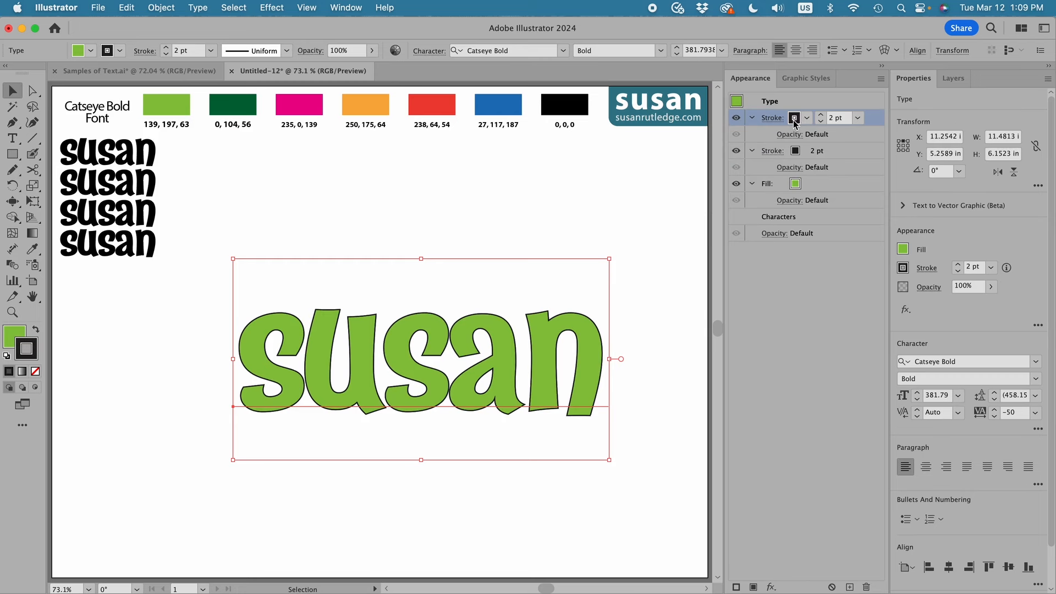
{"action": "left_click", "coordinate": [794, 119]}
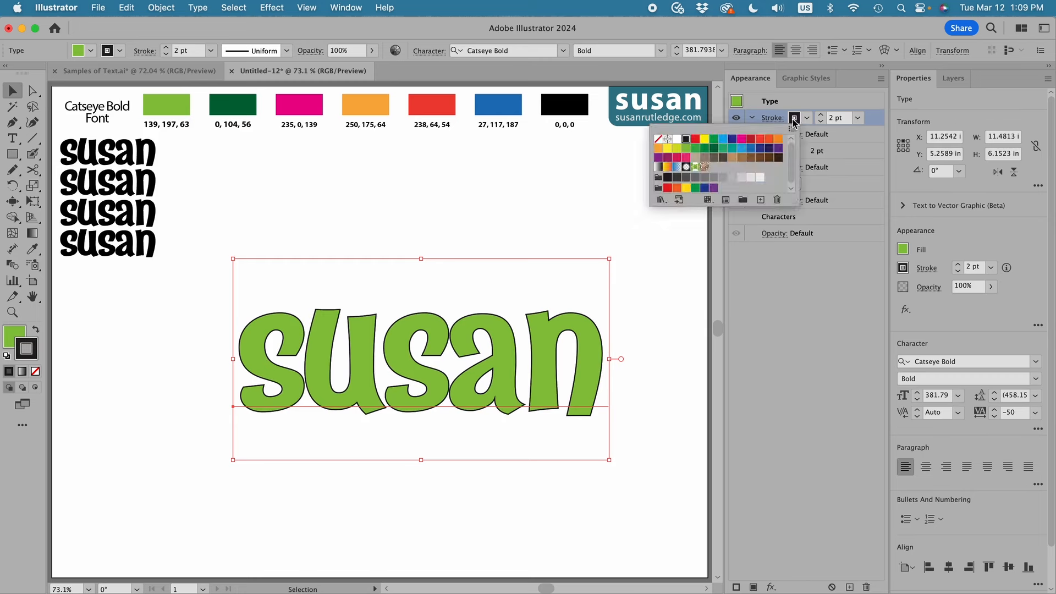
{"action": "left_click", "coordinate": [659, 148]}
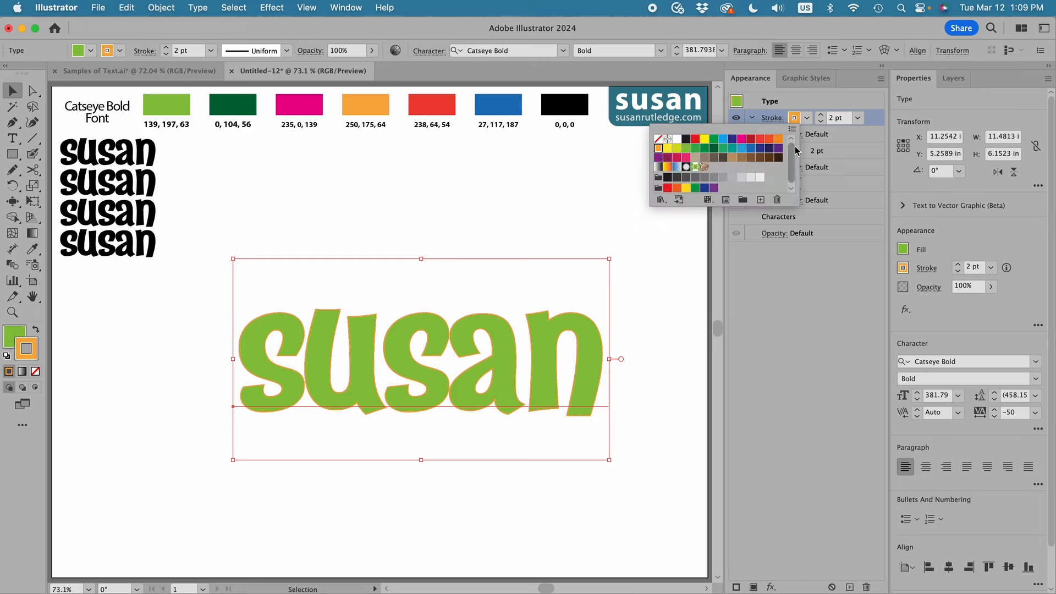
{"action": "left_click", "coordinate": [843, 117]}
{"action": "type", "text": "8"}
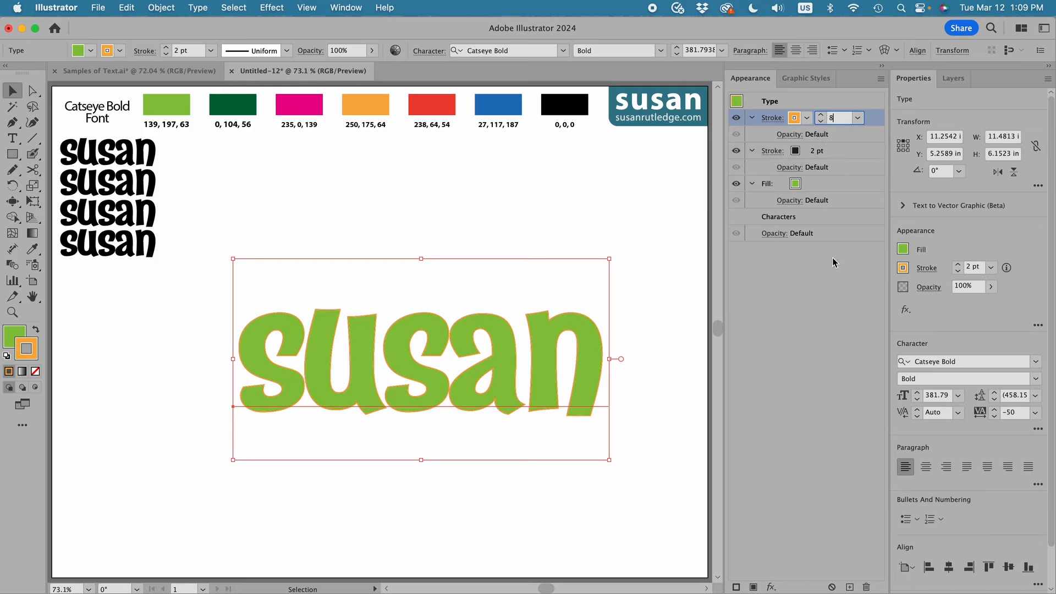
Step: Add a third stroke to the word in CMYK Red with a weight of 16 pt
{"action": "left_click", "coordinate": [736, 587]}
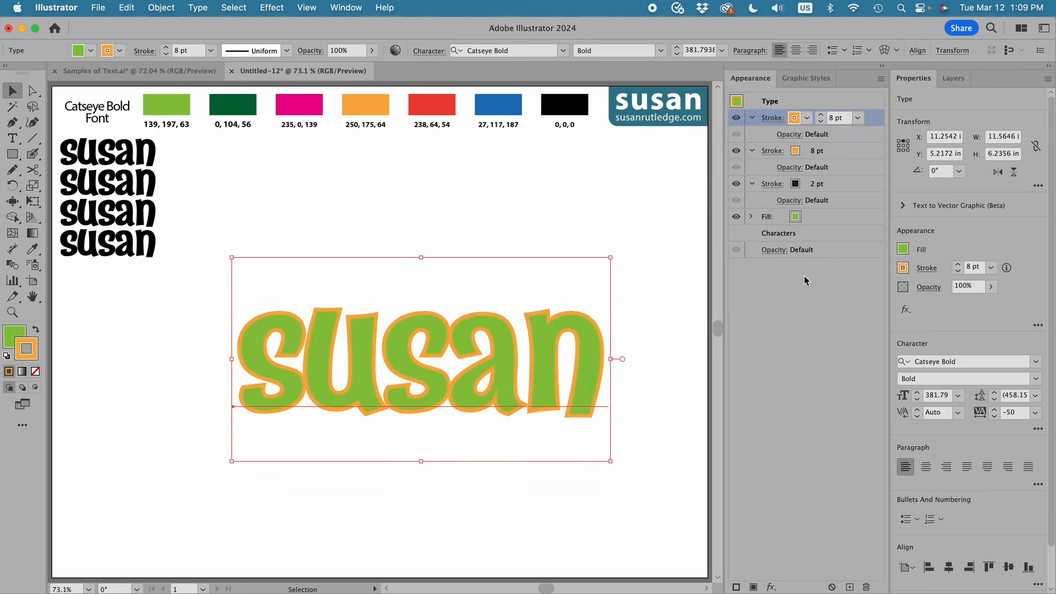
{"action": "left_click", "coordinate": [796, 119]}
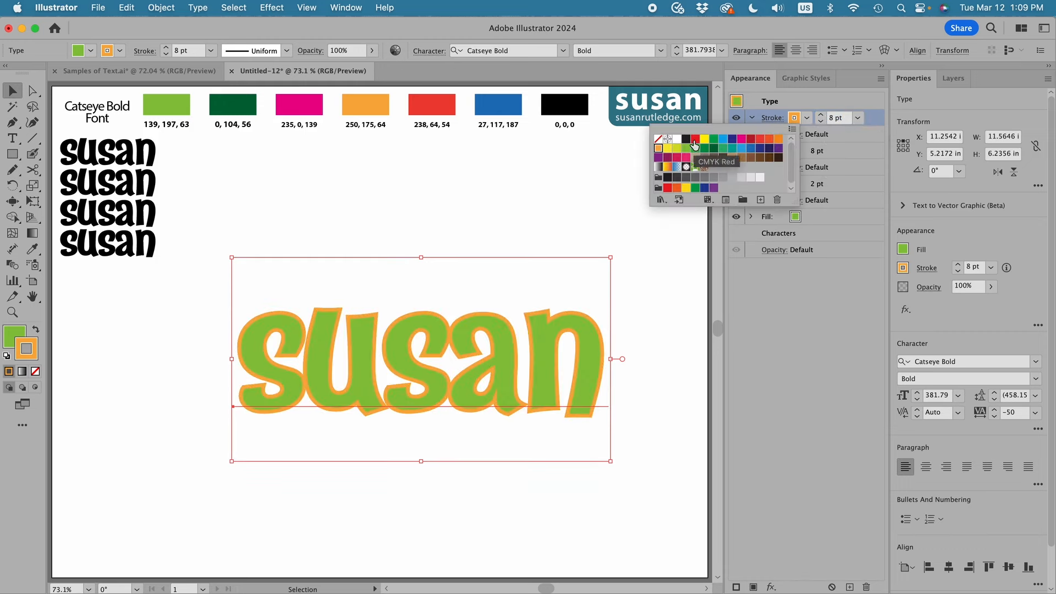
{"action": "left_click", "coordinate": [694, 140]}
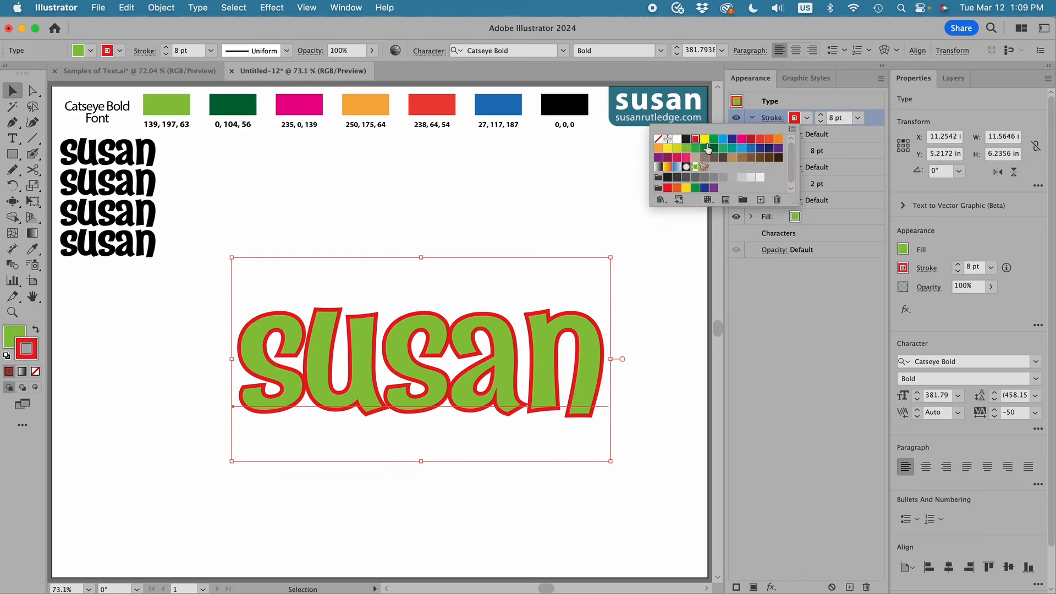
{"action": "left_click", "coordinate": [834, 117]}
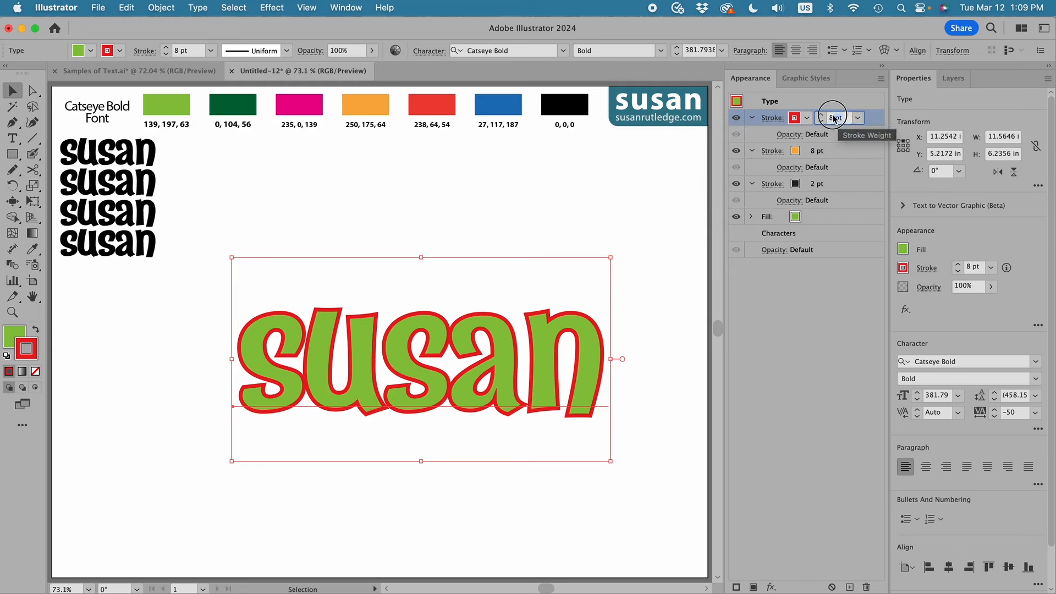
{"action": "type", "text": "16"}
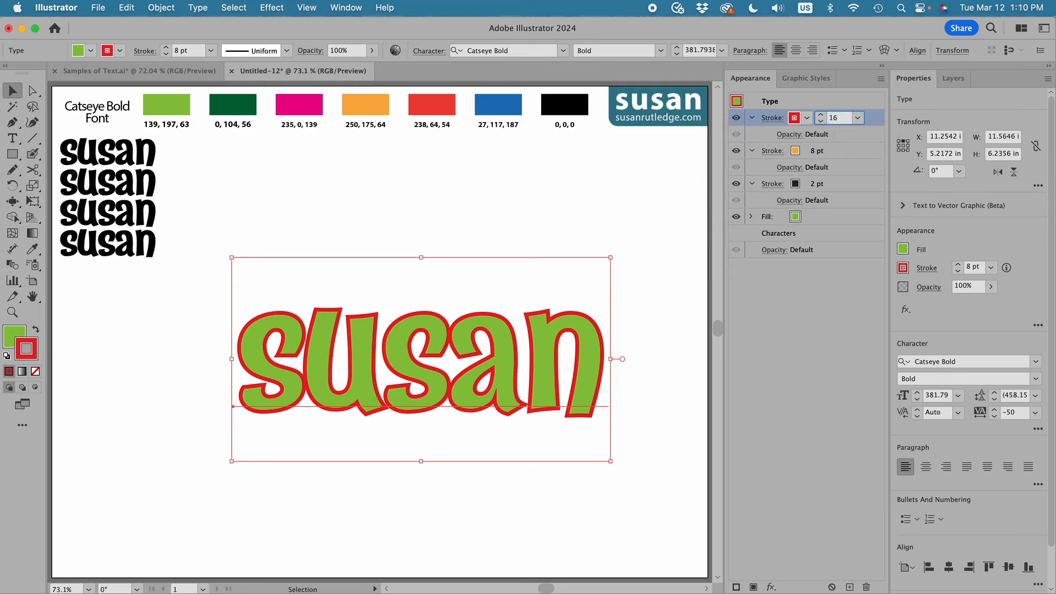
Step: Add a fourth stroke to the word in blue (27, 117, 187) with a weight of 32 pt
{"action": "left_click", "coordinate": [736, 586]}
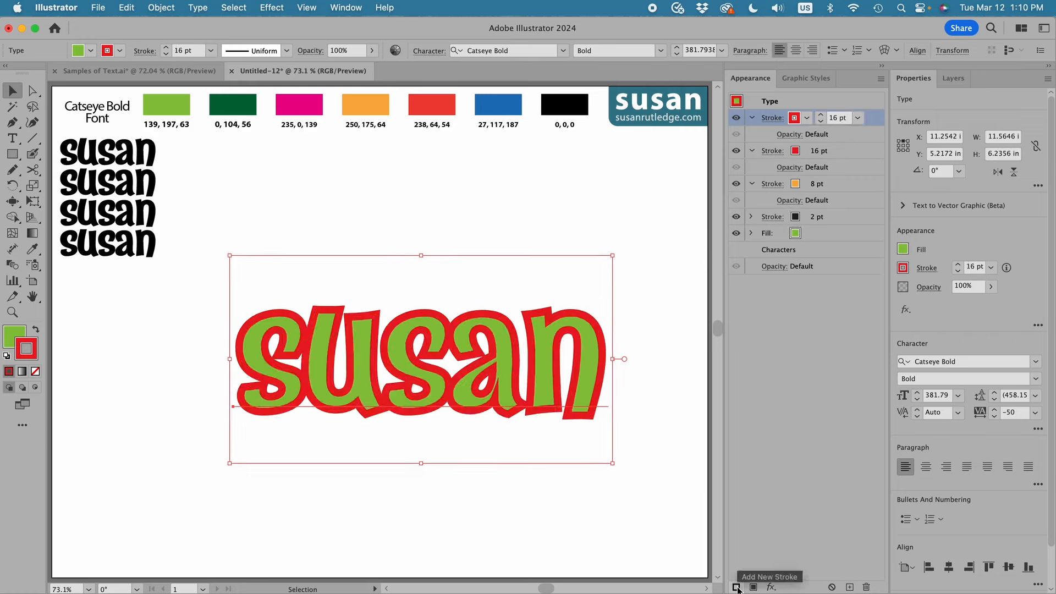
{"action": "left_click", "coordinate": [806, 118]}
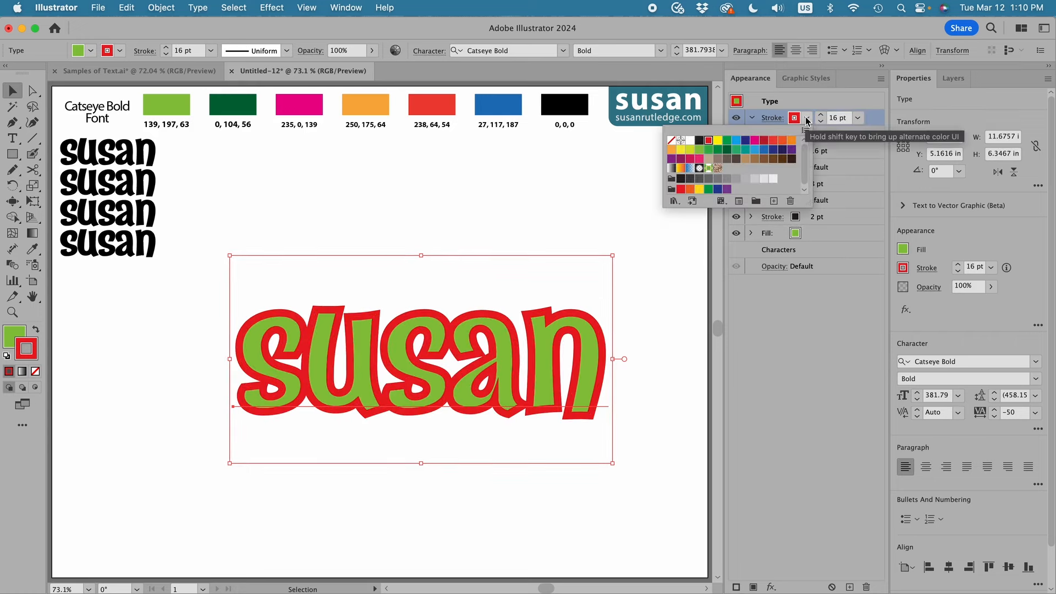
{"action": "left_click", "coordinate": [764, 149]}
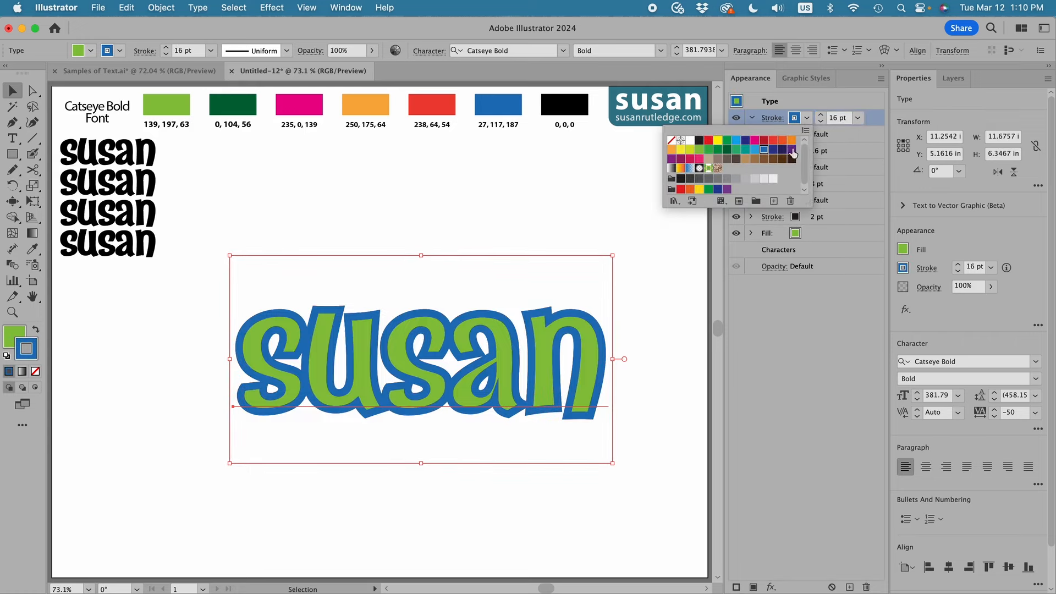
{"action": "left_click", "coordinate": [847, 122]}
{"action": "left_click_drag", "start_coordinate": [846, 118], "coordinate": [823, 116]}
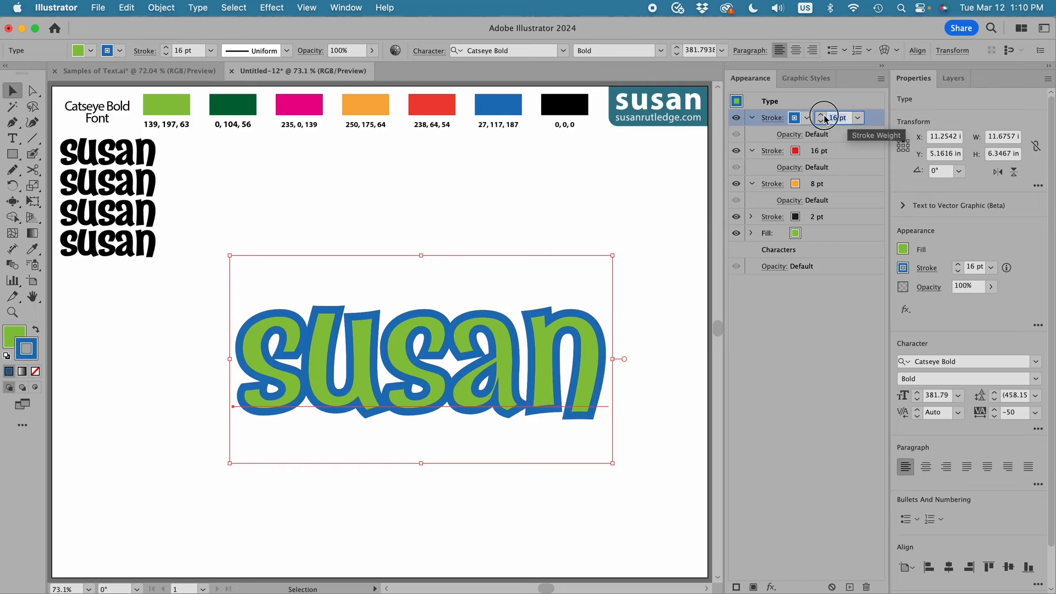
{"action": "type", "text": "32"}
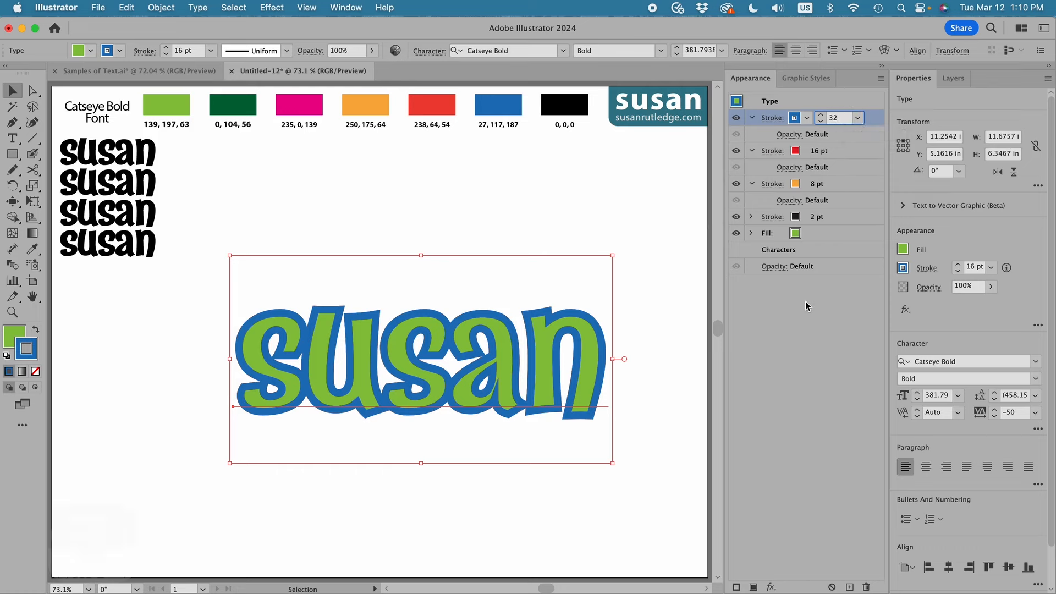
{"action": "key", "text": "Return"}
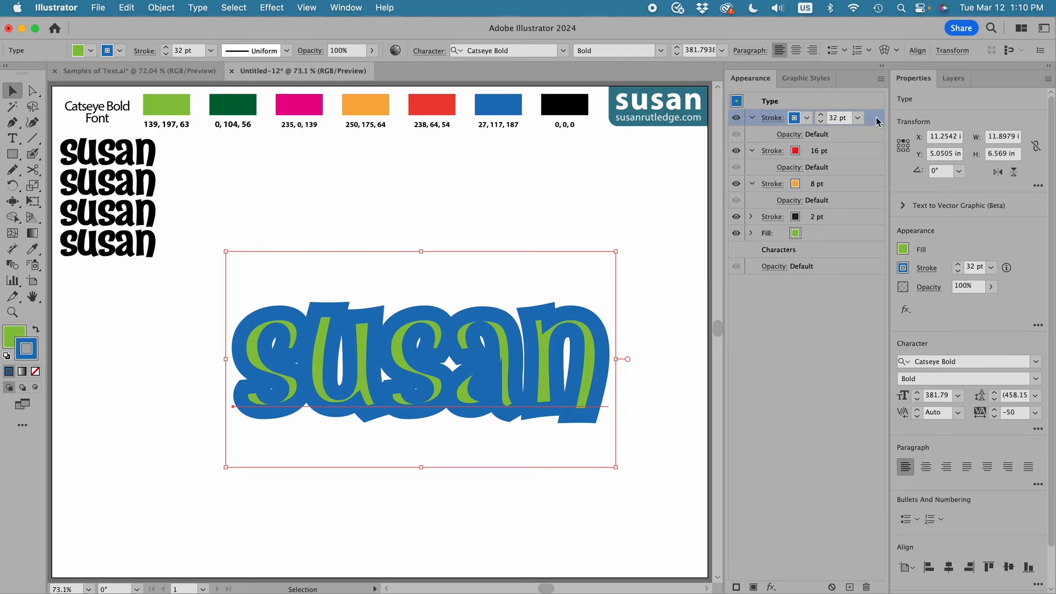
Step: Reorder the appearance so the blue stroke lies beneath the fill and the red stroke sits between the fill and the blue stroke
{"action": "left_click_drag", "start_coordinate": [875, 118], "coordinate": [873, 244]}
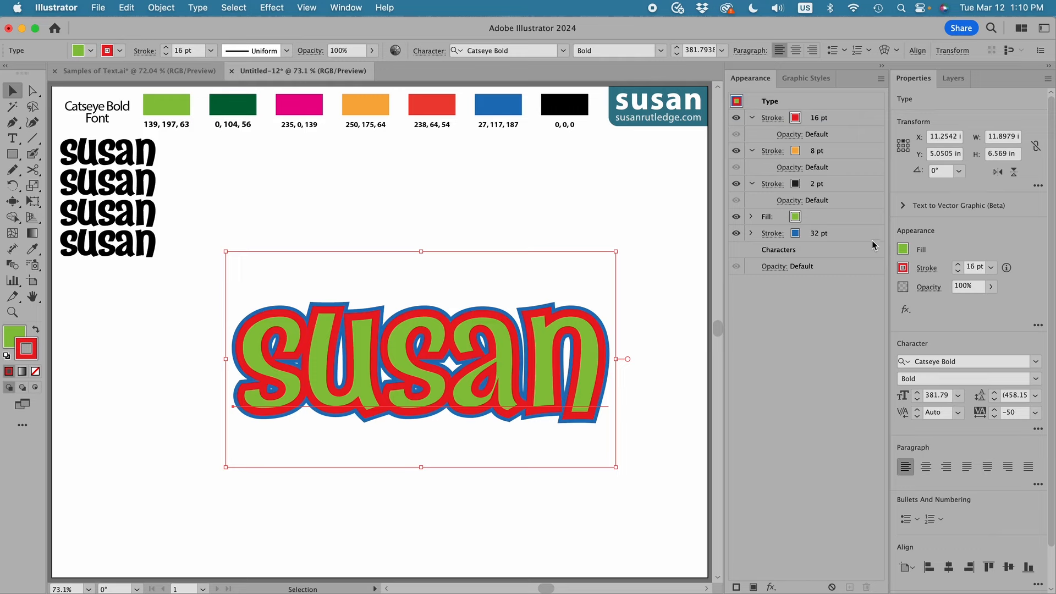
{"action": "left_click", "coordinate": [851, 120]}
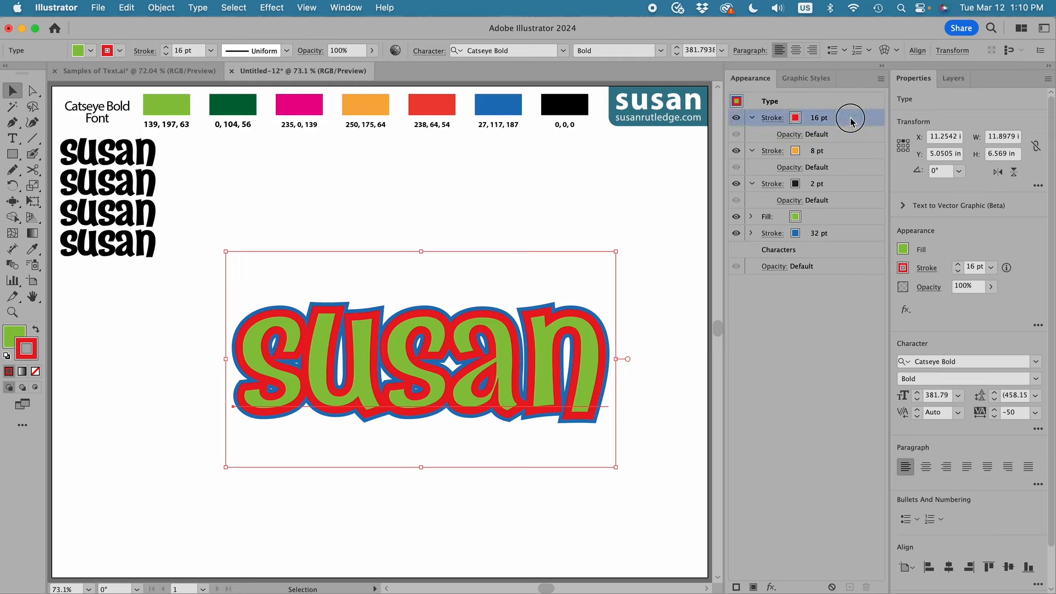
{"action": "left_click_drag", "start_coordinate": [850, 120], "coordinate": [849, 225]}
{"action": "left_click_drag", "start_coordinate": [849, 226], "coordinate": [850, 224]}
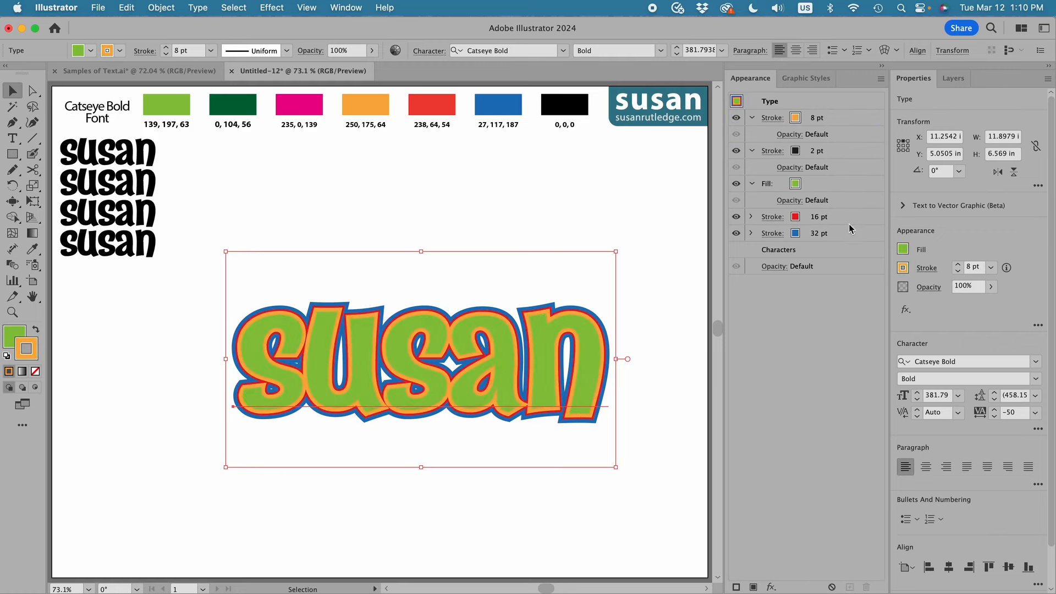
Step: Reorder the appearance so the orange 8 pt stroke and the black 2 pt stroke lie directly beneath the green fill
{"action": "left_click_drag", "start_coordinate": [850, 120], "coordinate": [850, 207]}
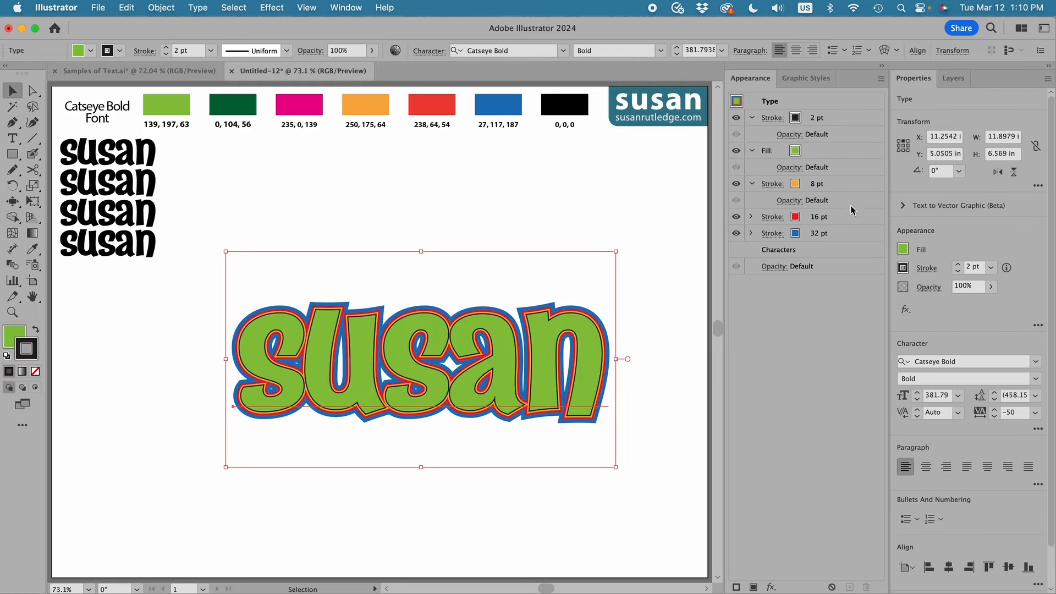
{"action": "left_click_drag", "start_coordinate": [841, 118], "coordinate": [841, 175]}
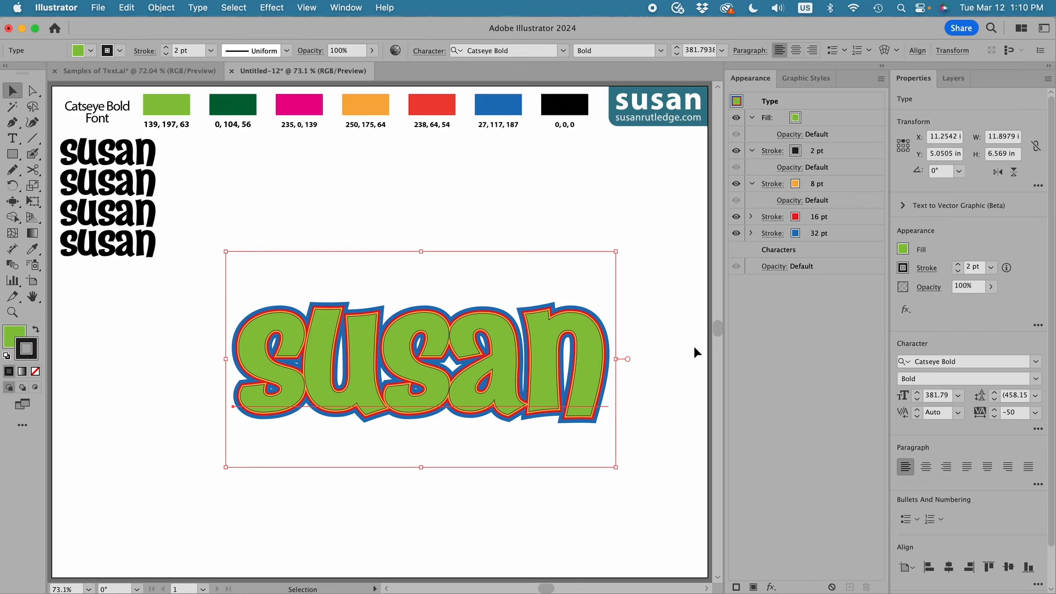
Step: Add an Inner Glow effect to the green fill with the blend mode set to Multiply
{"action": "left_click", "coordinate": [824, 118]}
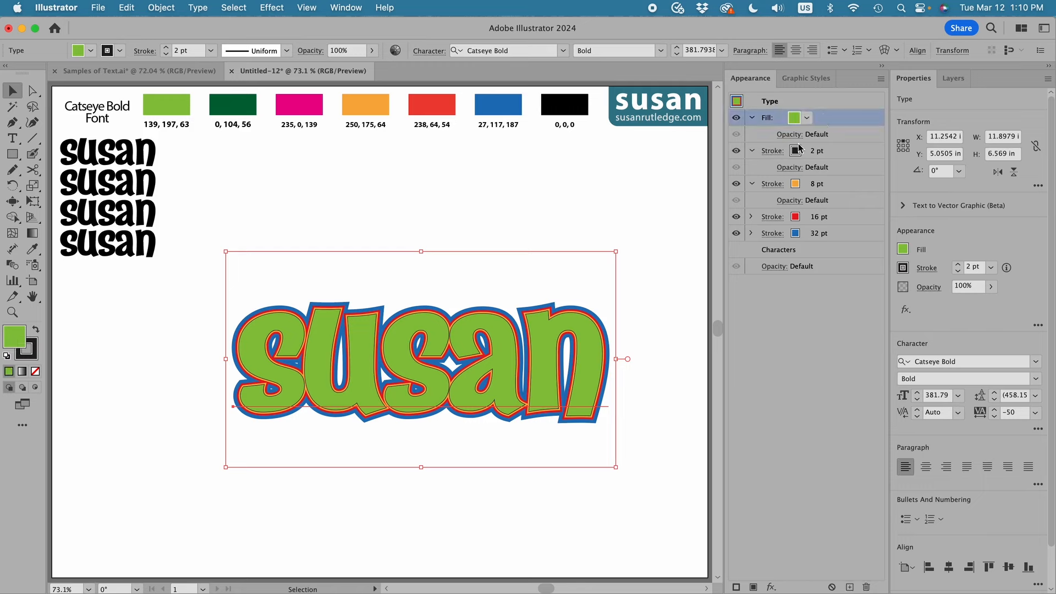
{"action": "left_click", "coordinate": [772, 587]}
{"action": "mouse_move", "coordinate": [772, 577]}
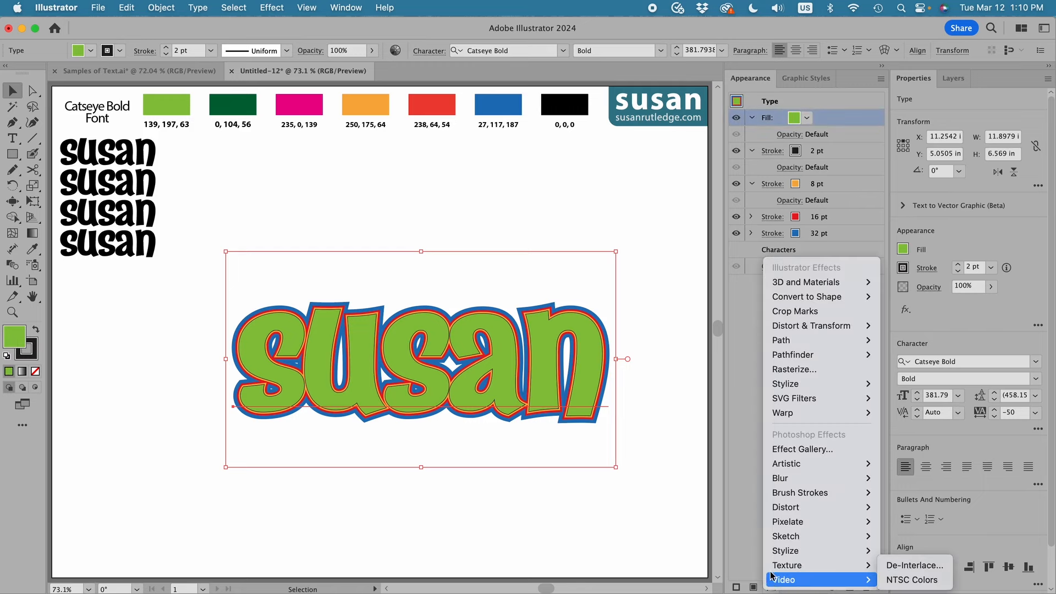
{"action": "mouse_move", "coordinate": [784, 387]}
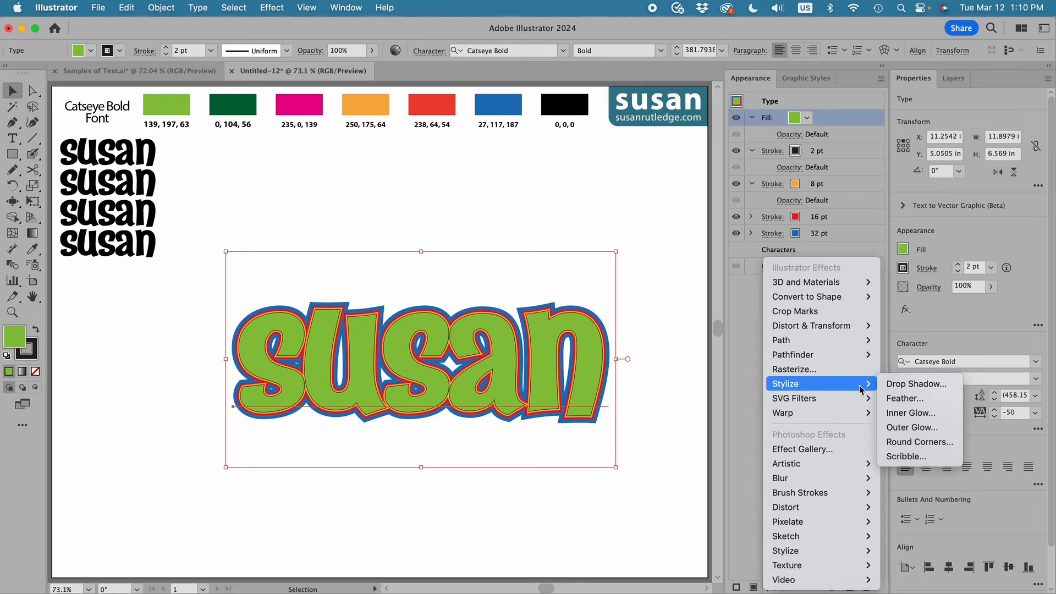
{"action": "left_click", "coordinate": [911, 413]}
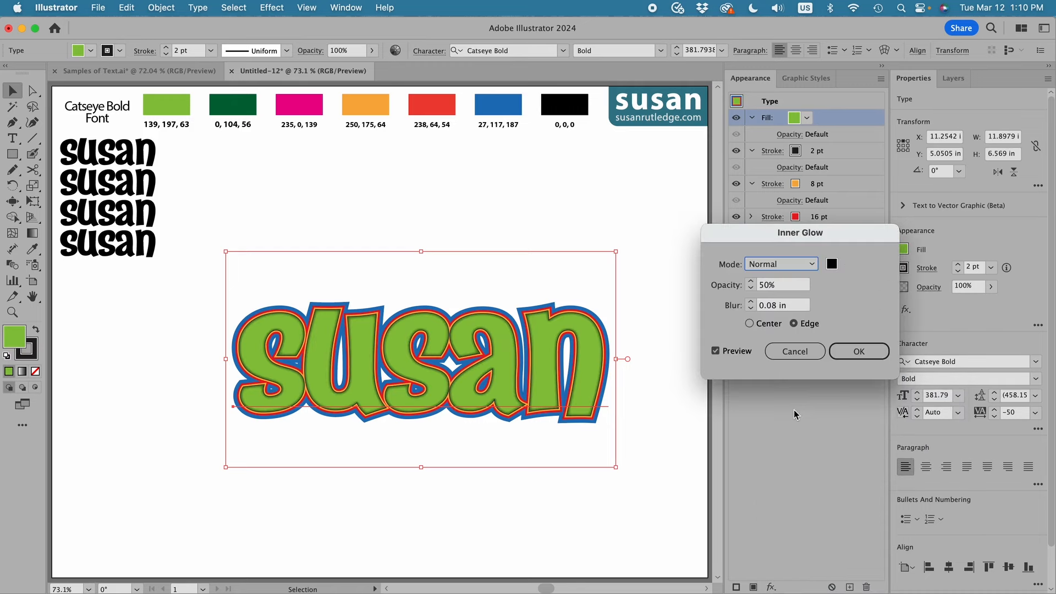
{"action": "left_click", "coordinate": [812, 265]}
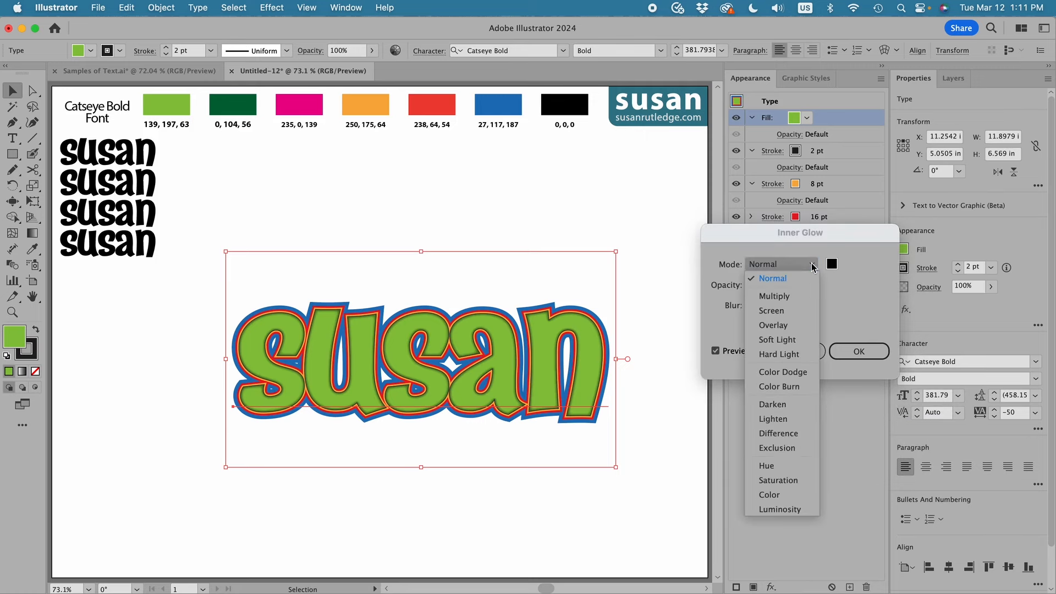
{"action": "left_click", "coordinate": [780, 298]}
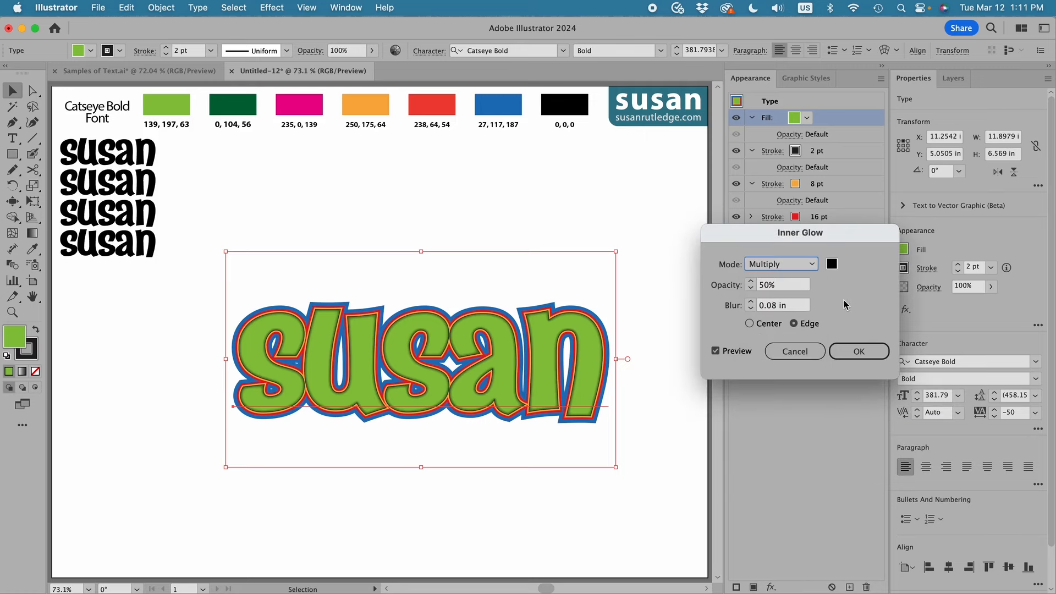
Step: Set the inner glow colour to dark green (0, 104, 56)
{"action": "left_click", "coordinate": [832, 266]}
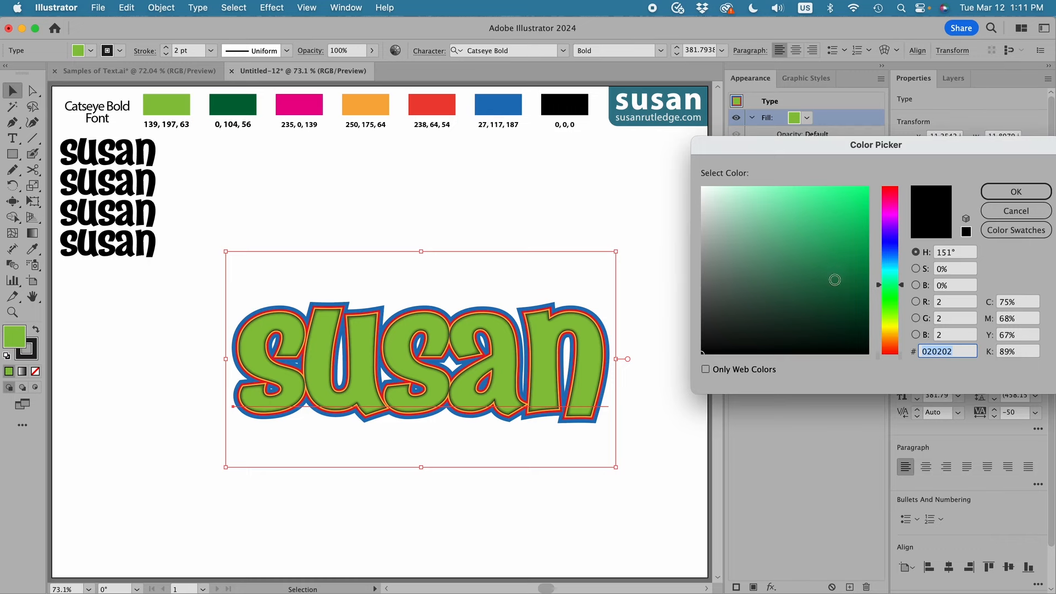
{"action": "type", "text": "144c30"}
{"action": "left_click_drag", "start_coordinate": [823, 287], "coordinate": [853, 274]}
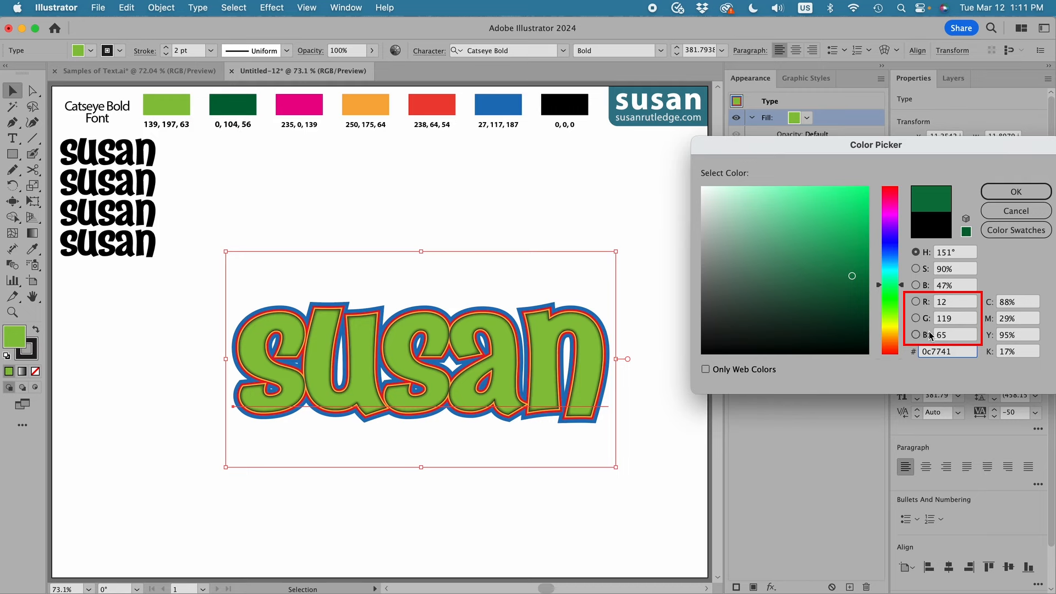
{"action": "double_click", "coordinate": [934, 303]}
{"action": "type", "text": "0"}
{"action": "double_click", "coordinate": [953, 319]}
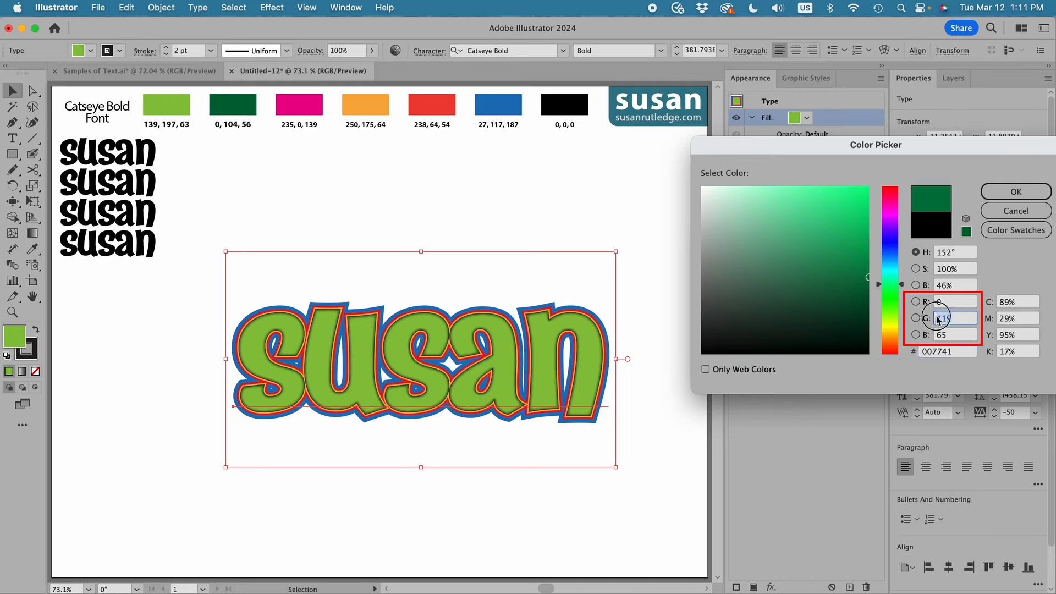
{"action": "type", "text": "104"}
{"action": "double_click", "coordinate": [946, 334]}
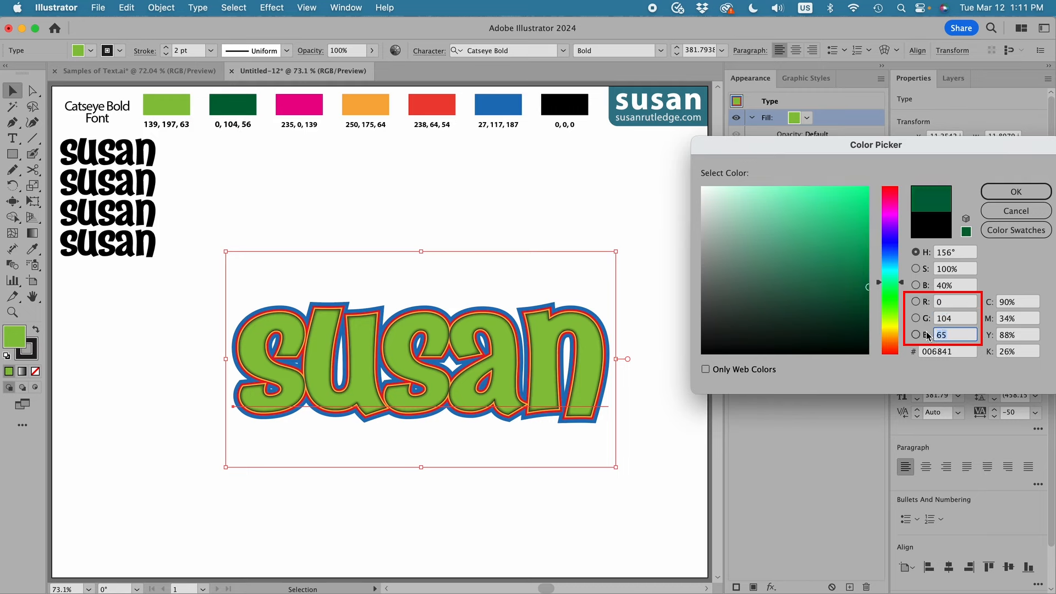
{"action": "type", "text": "56"}
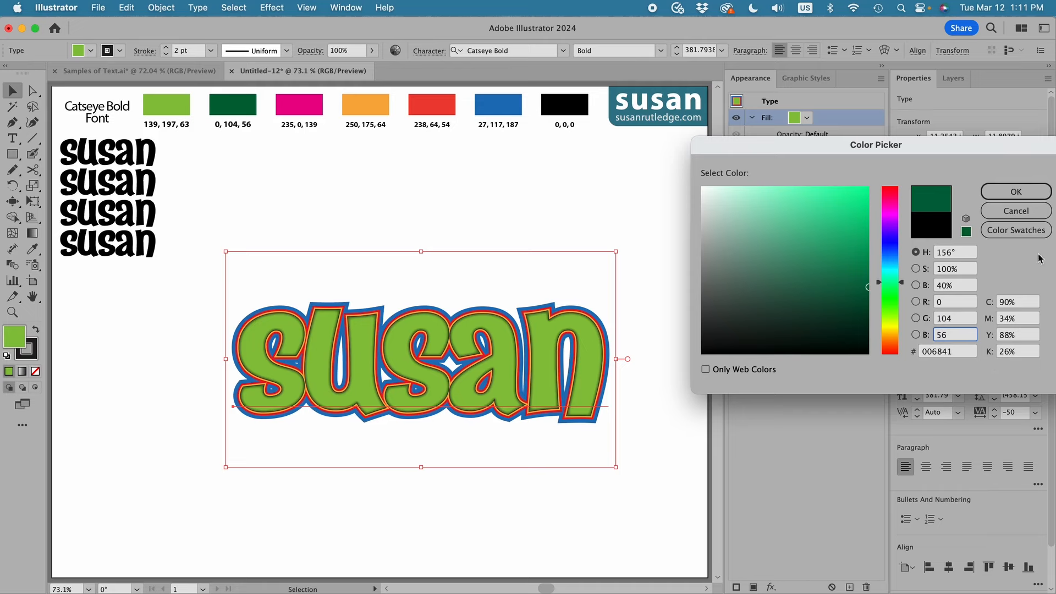
{"action": "left_click", "coordinate": [1010, 194]}
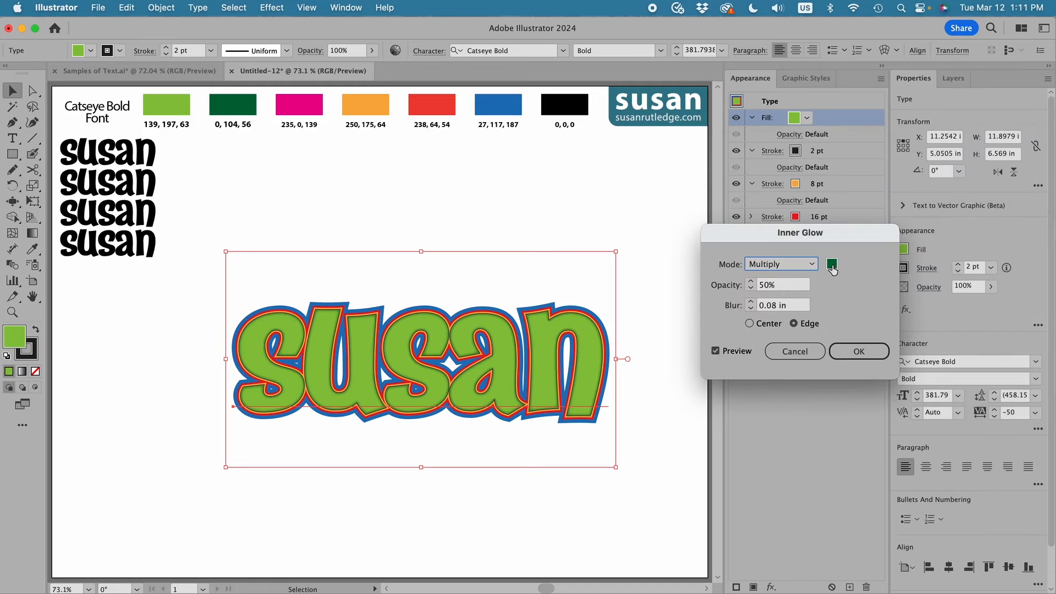
Step: Set the inner glow's opacity to 100% and its blur to 0.05 in, and apply the effect
{"action": "double_click", "coordinate": [764, 284]}
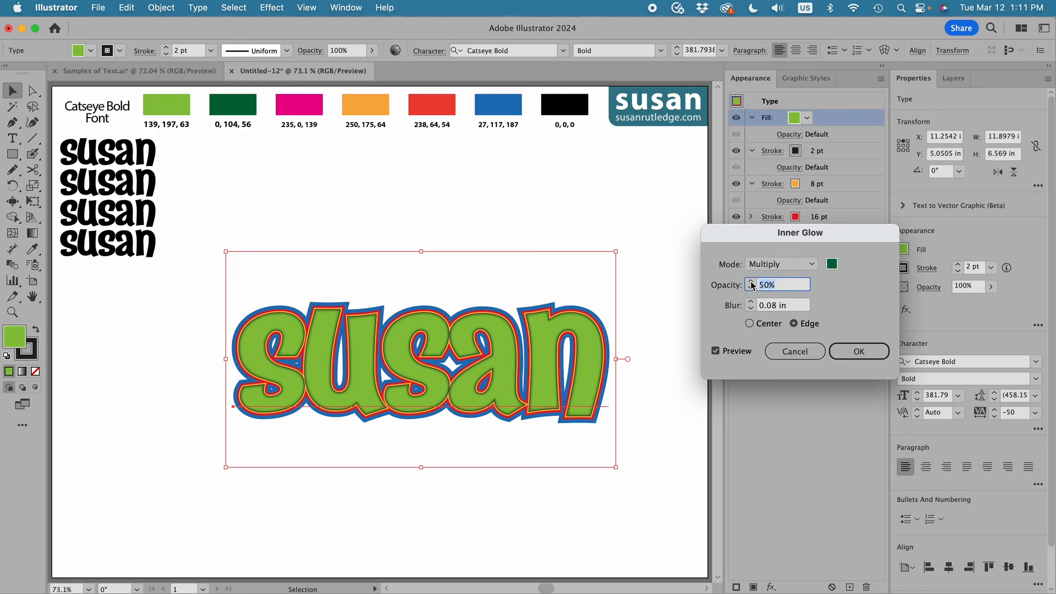
{"action": "type", "text": "100"}
{"action": "left_click", "coordinate": [774, 304]}
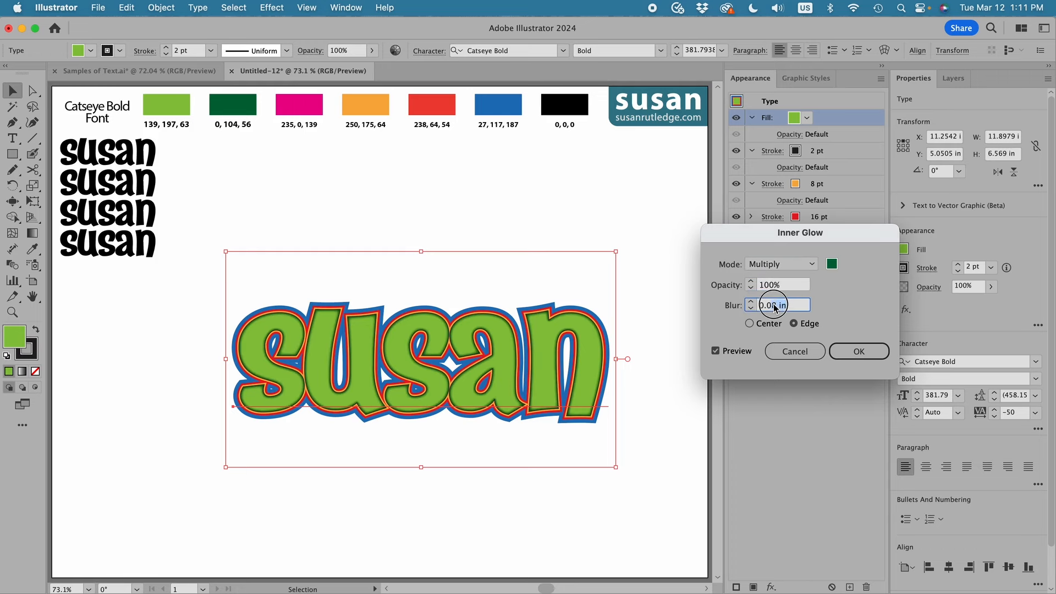
{"action": "type", "text": "0.05"}
{"action": "left_click", "coordinate": [857, 353]}
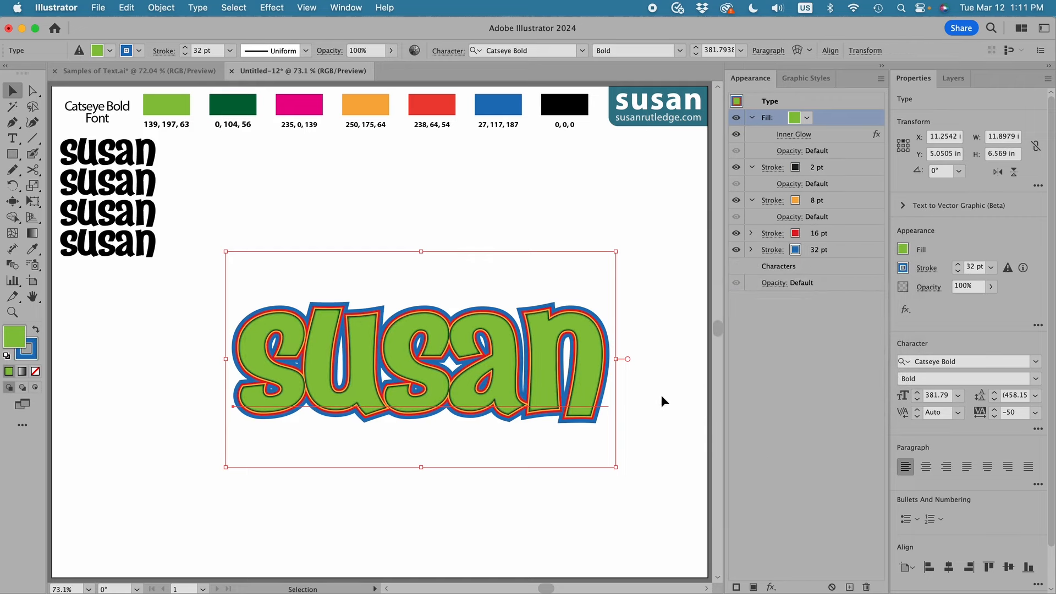
Step: Save the large word's appearance as a new graphic style and delete the word from the artboard
{"action": "left_click", "coordinate": [663, 378]}
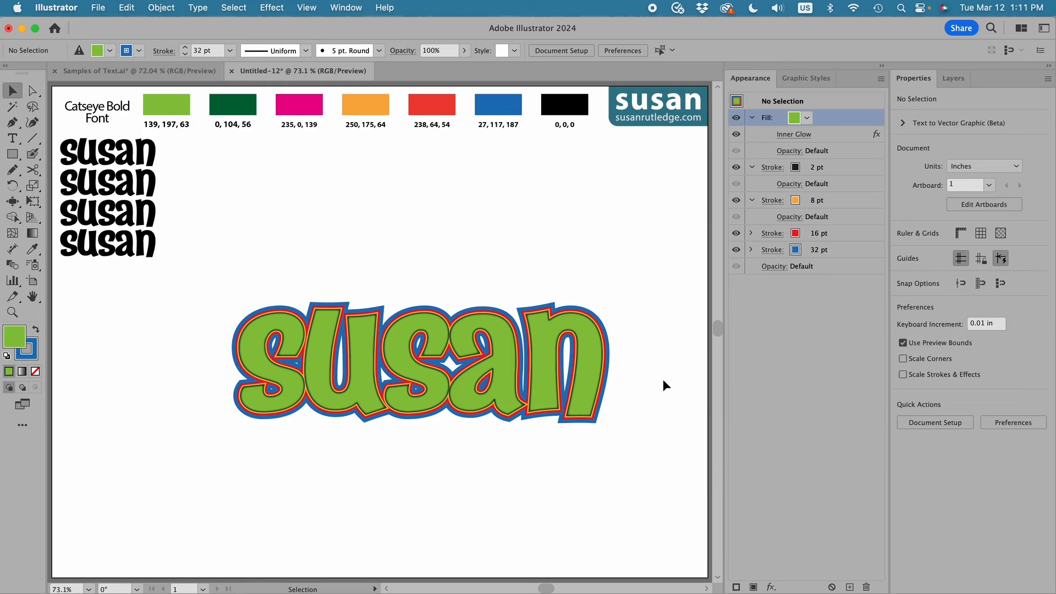
{"action": "left_click", "coordinate": [594, 378]}
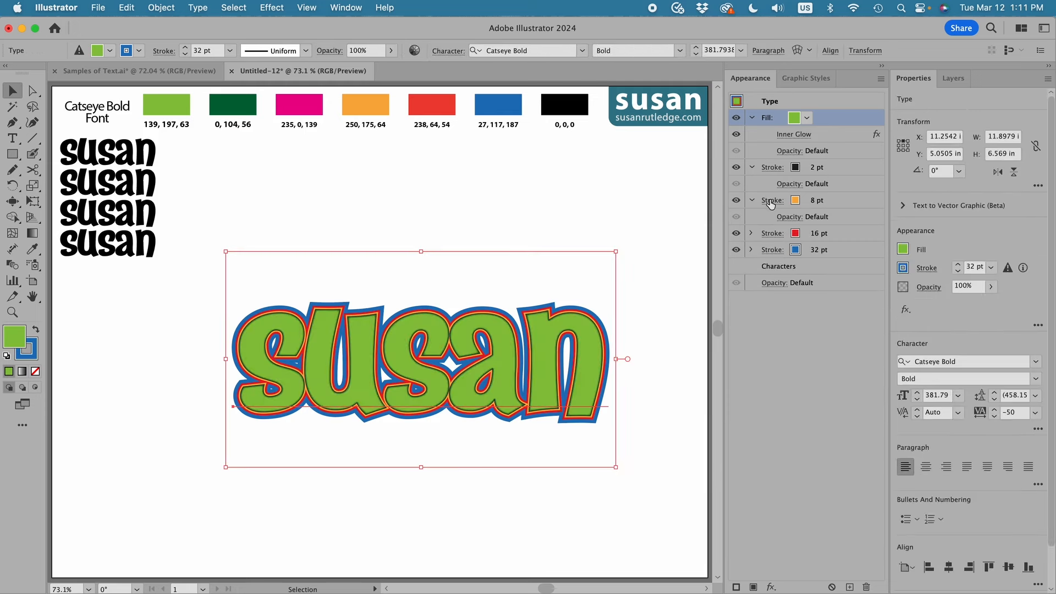
{"action": "left_click", "coordinate": [796, 82]}
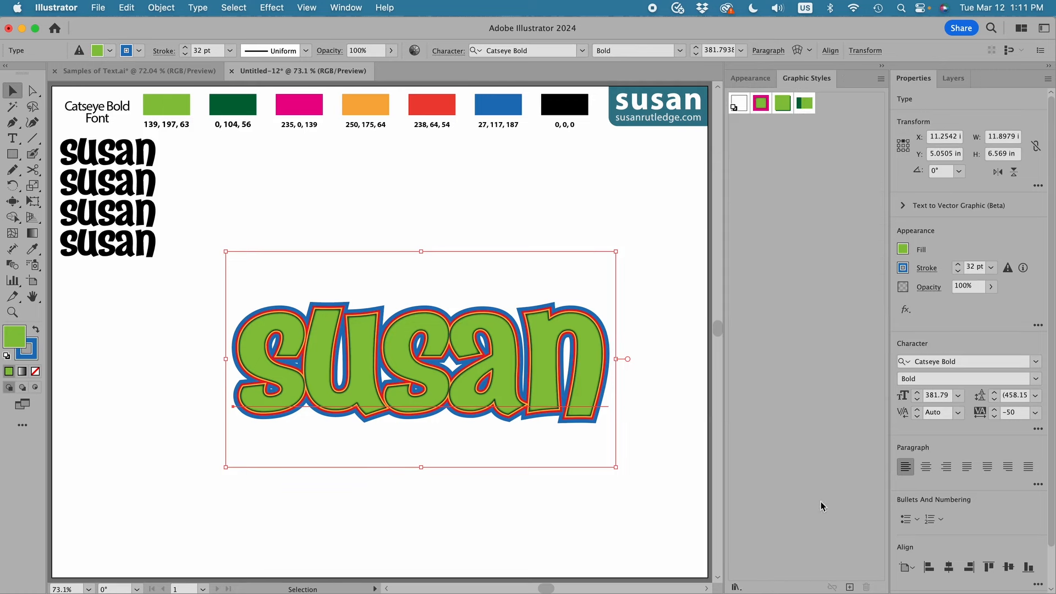
{"action": "left_click", "coordinate": [850, 587]}
{"action": "key", "text": "Delete"}
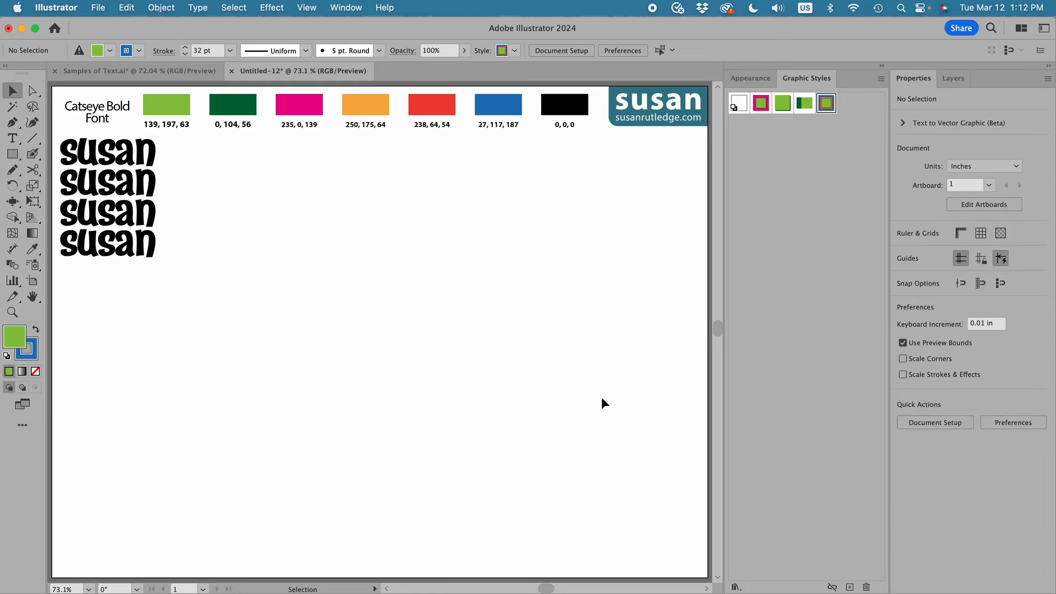
Step: Place the lowest small black word mid-artboard, enlarged to about 12.5 in wide, with its character fill removed
{"action": "left_click_drag", "start_coordinate": [83, 254], "coordinate": [242, 276]}
{"action": "left_click_drag", "start_coordinate": [313, 288], "coordinate": [625, 521]}
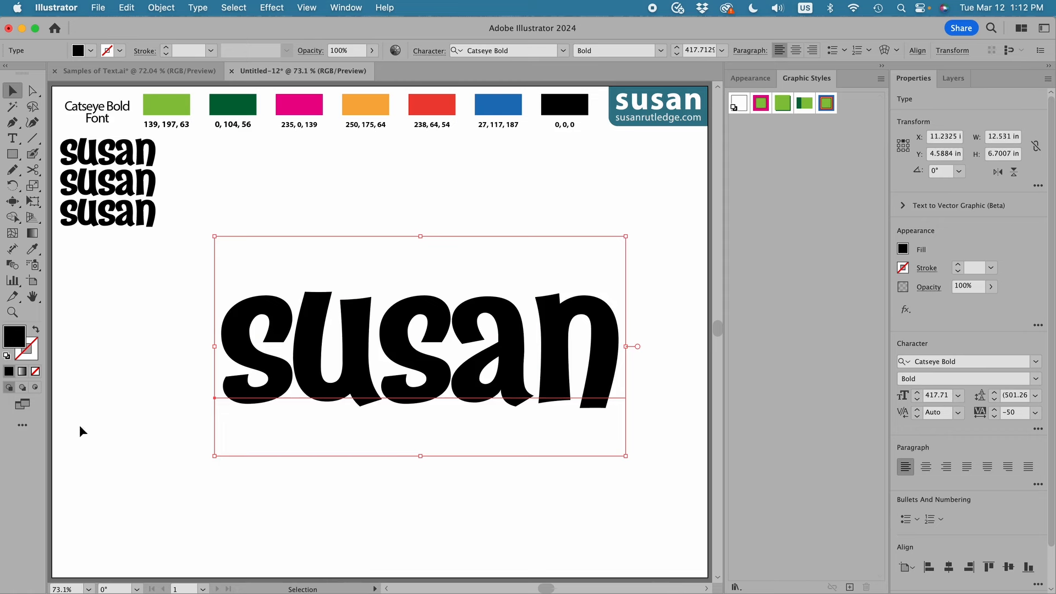
{"action": "left_click", "coordinate": [35, 372]}
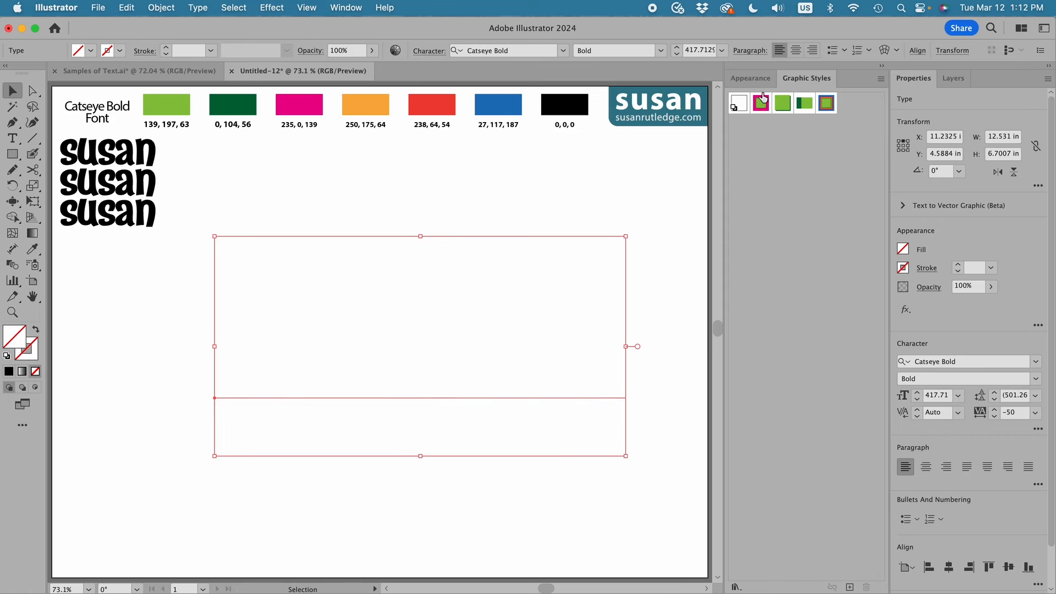
Step: Add a new appearance fill to the enlarged word in green (139, 197, 63)
{"action": "left_click", "coordinate": [750, 78]}
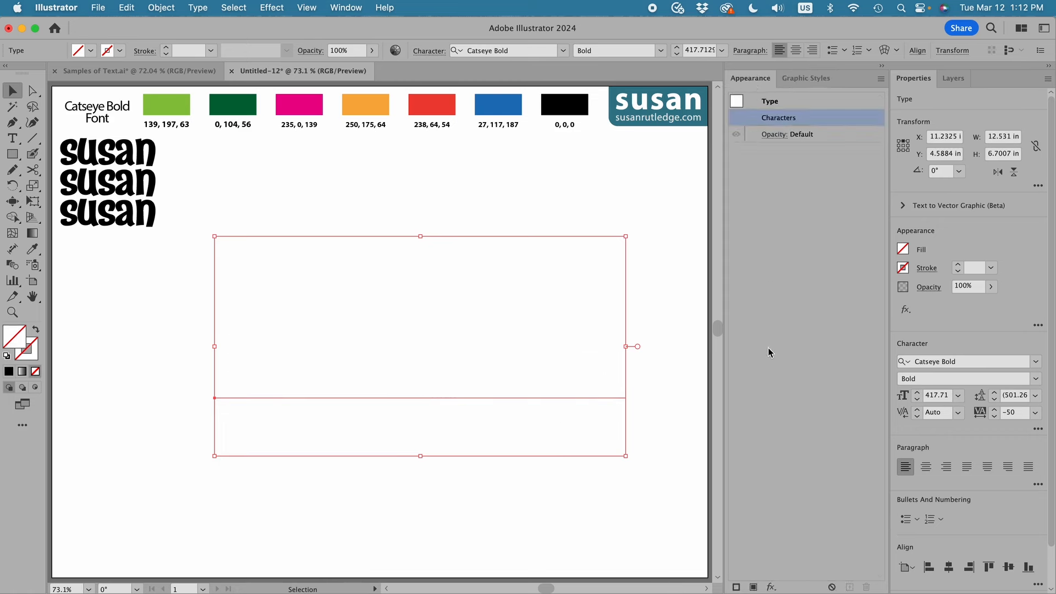
{"action": "left_click", "coordinate": [752, 586]}
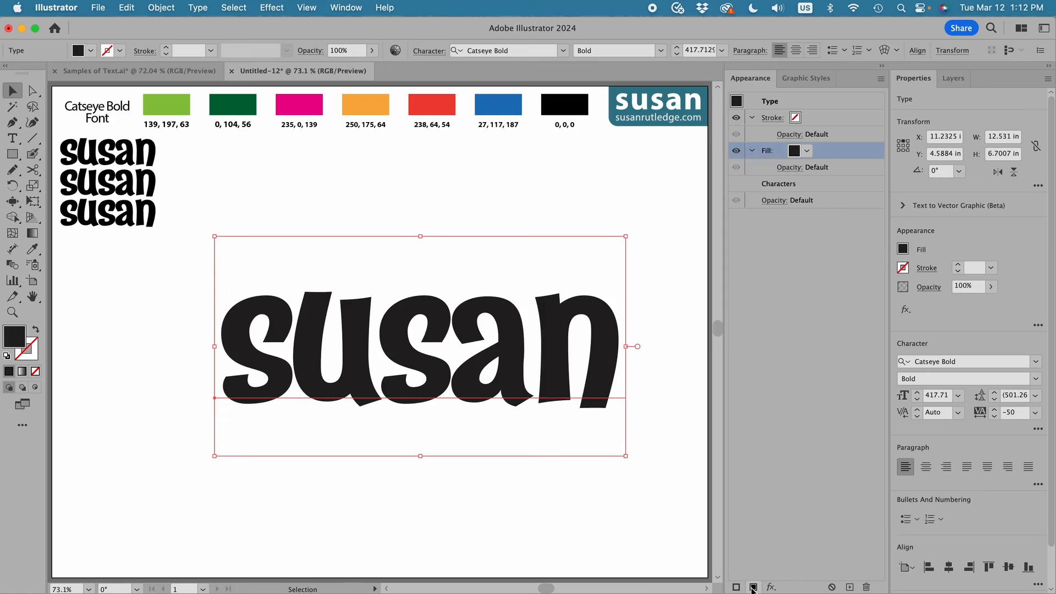
{"action": "left_click", "coordinate": [794, 150]}
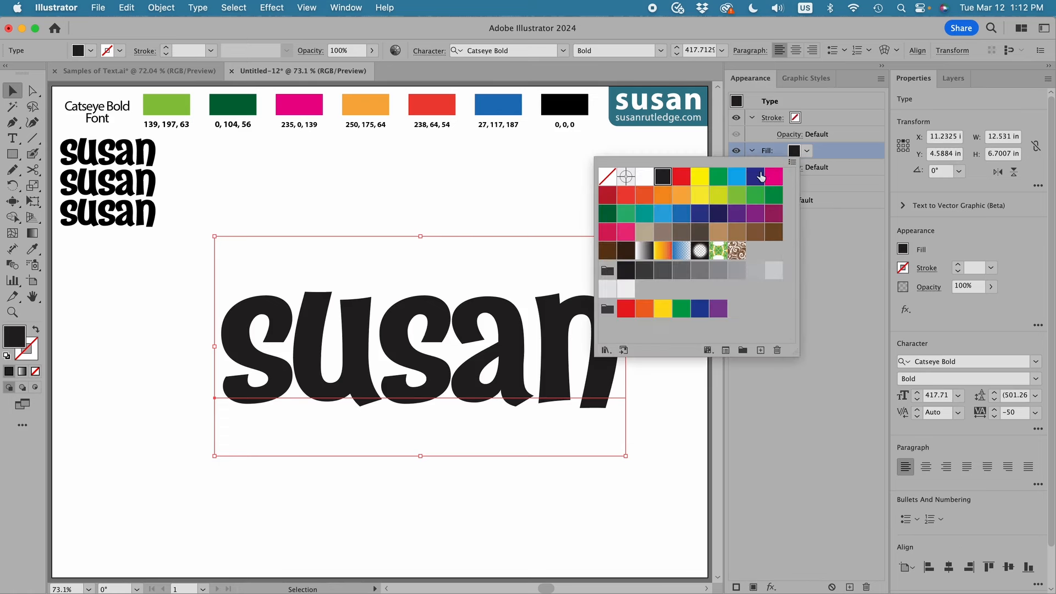
{"action": "left_click", "coordinate": [737, 196]}
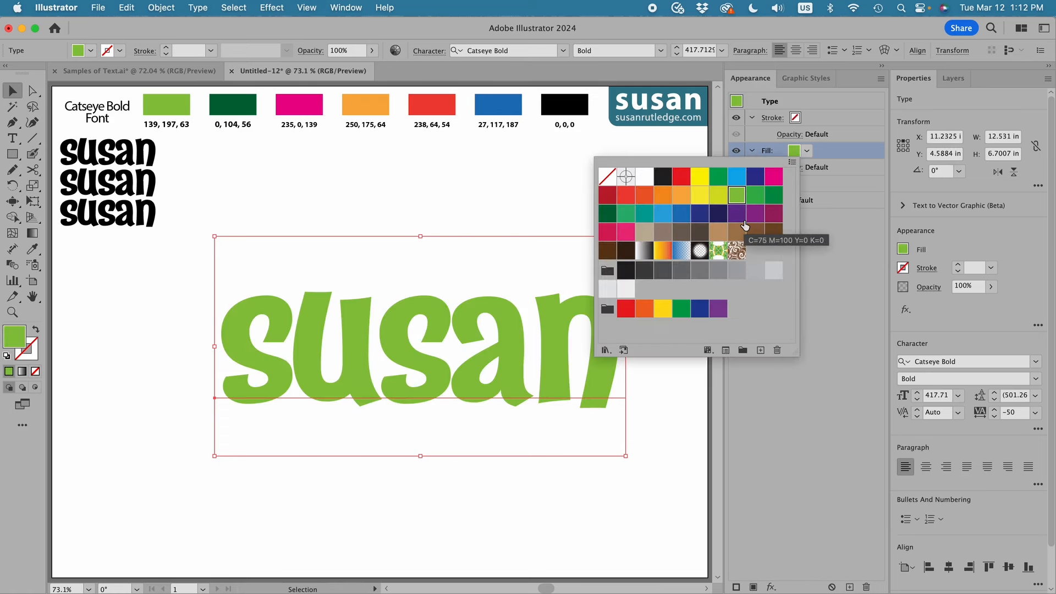
{"action": "left_click", "coordinate": [828, 281]}
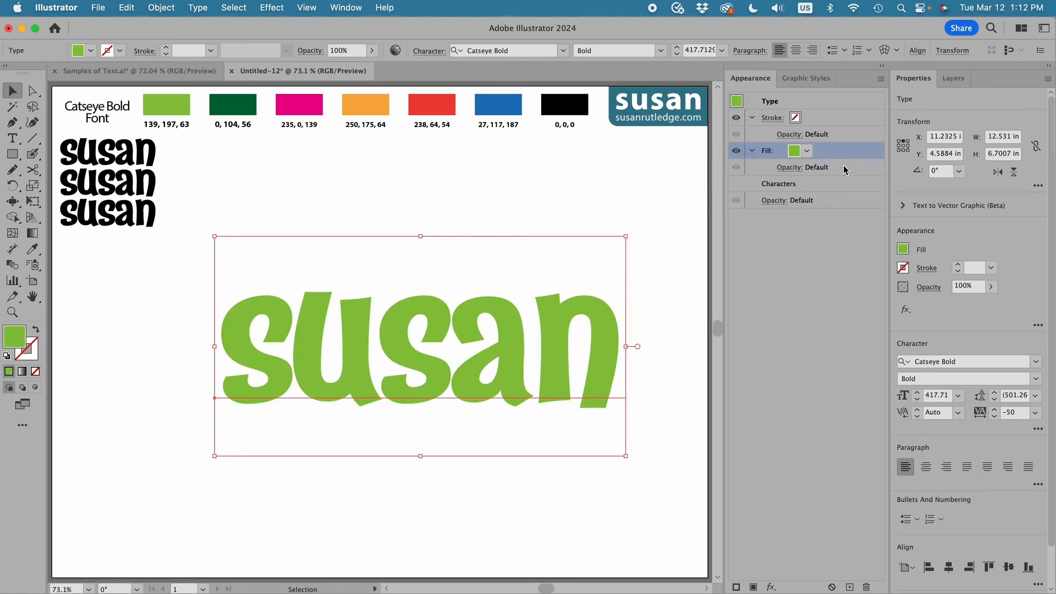
Step: Set the word's stroke to black with a weight of 7 pt
{"action": "left_click", "coordinate": [796, 119]}
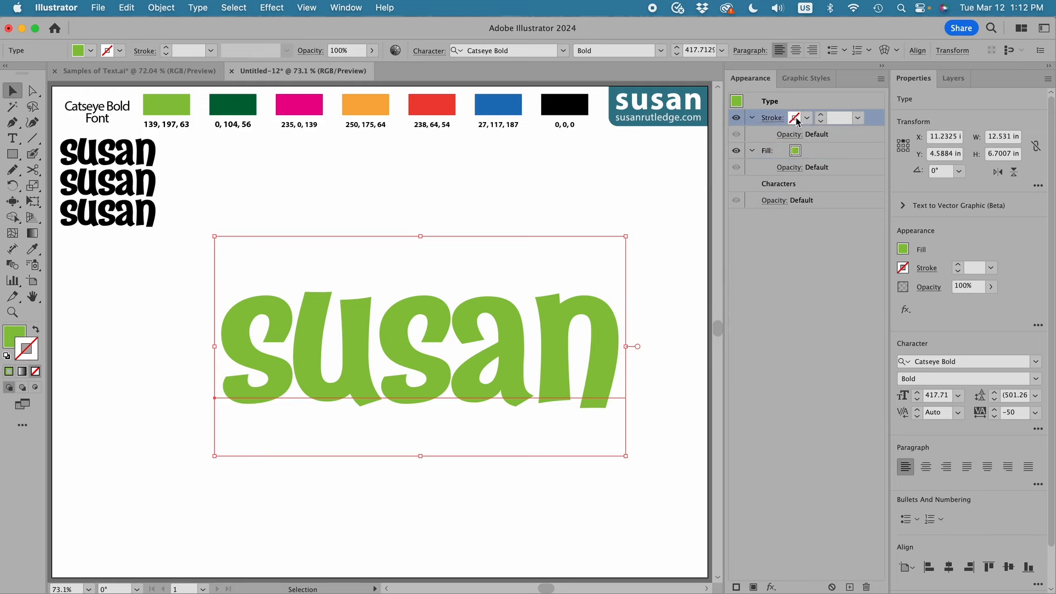
{"action": "left_click", "coordinate": [796, 119]}
{"action": "left_click", "coordinate": [686, 138]}
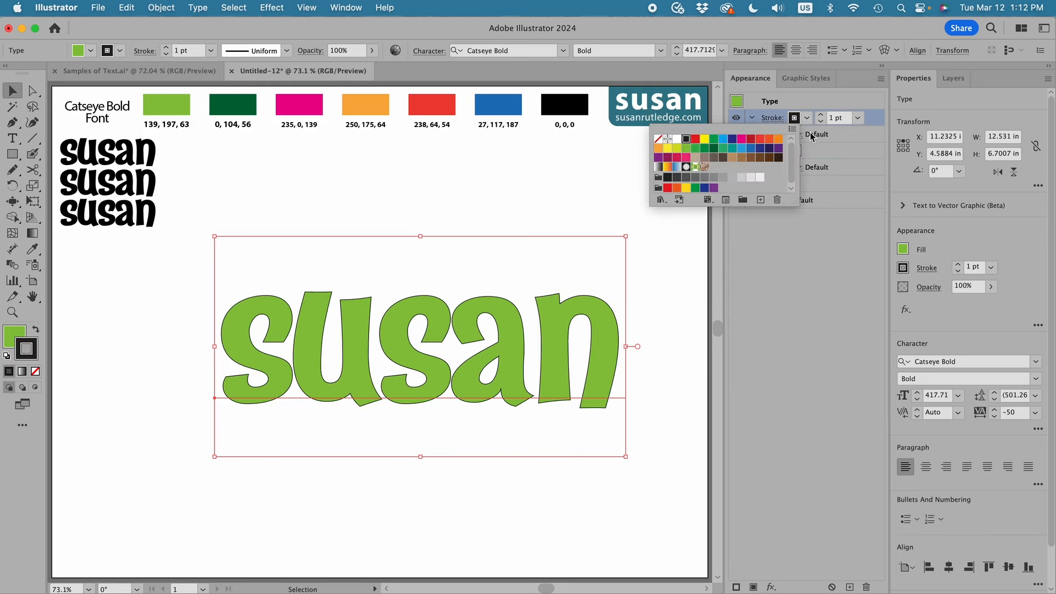
{"action": "left_click", "coordinate": [857, 118]}
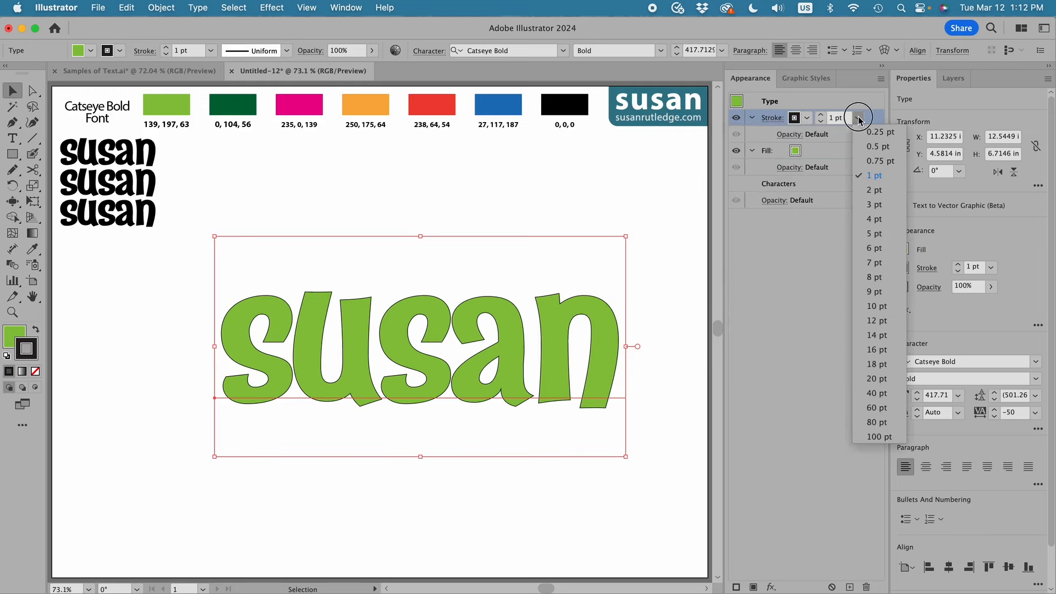
{"action": "left_click", "coordinate": [877, 264]}
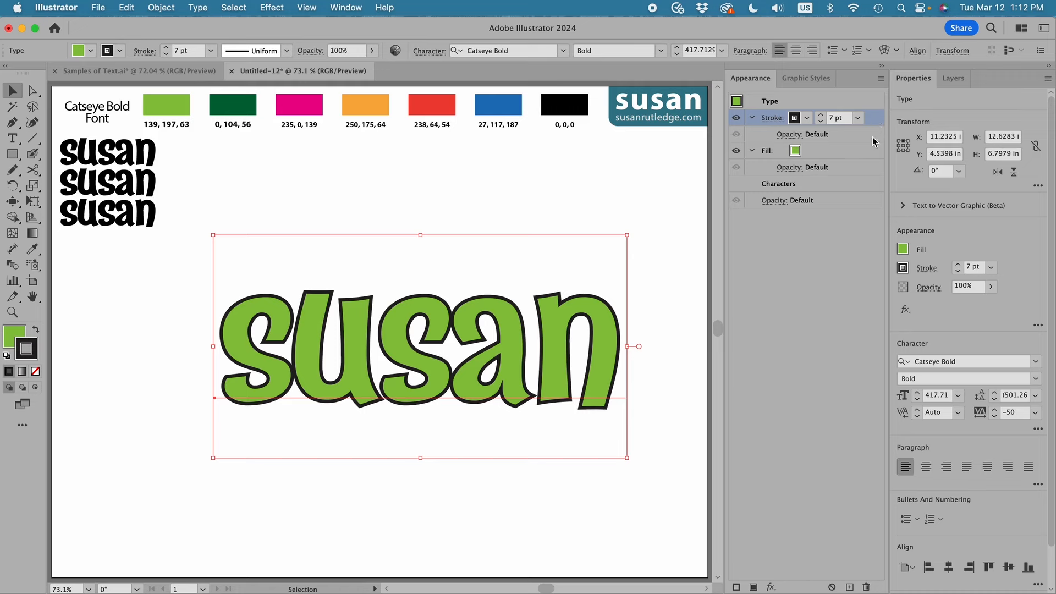
Step: Add a Transform effect to the black stroke with a vertical move of 0.03 in and 40 copies
{"action": "left_click", "coordinate": [771, 587]}
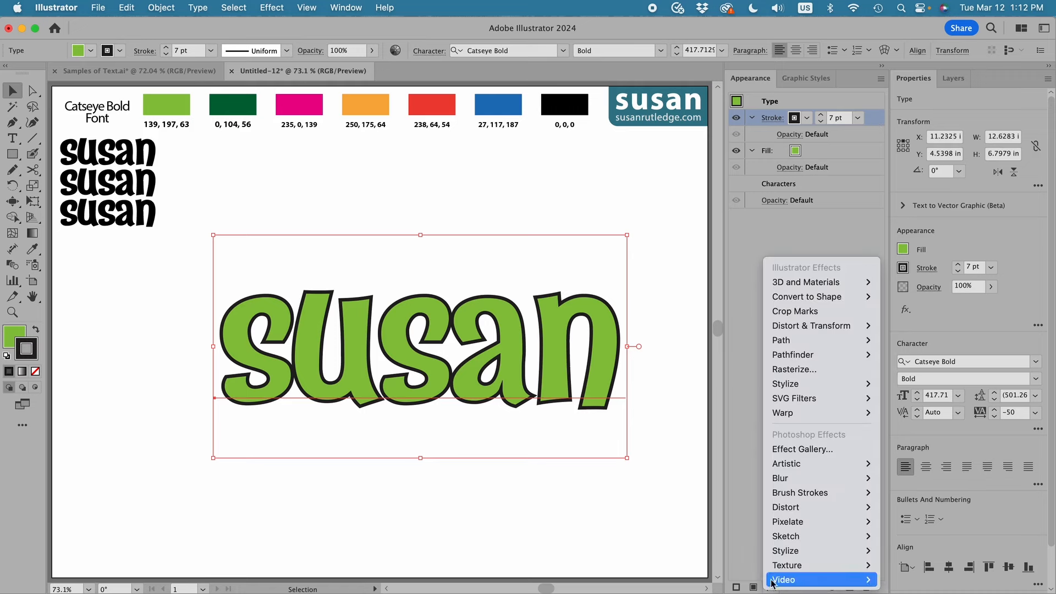
{"action": "mouse_move", "coordinate": [792, 330]}
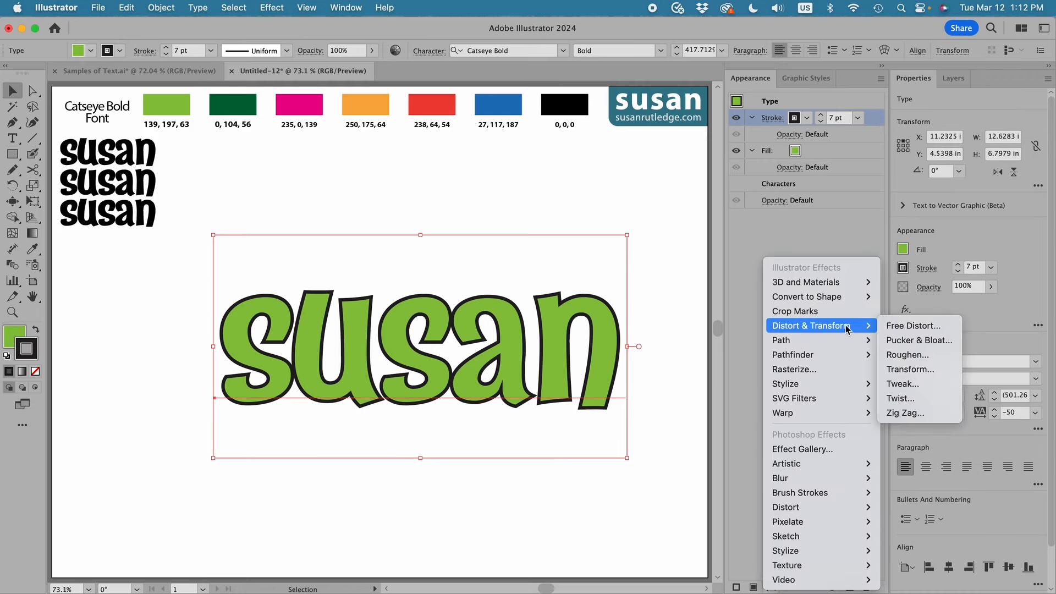
{"action": "left_click", "coordinate": [918, 375]}
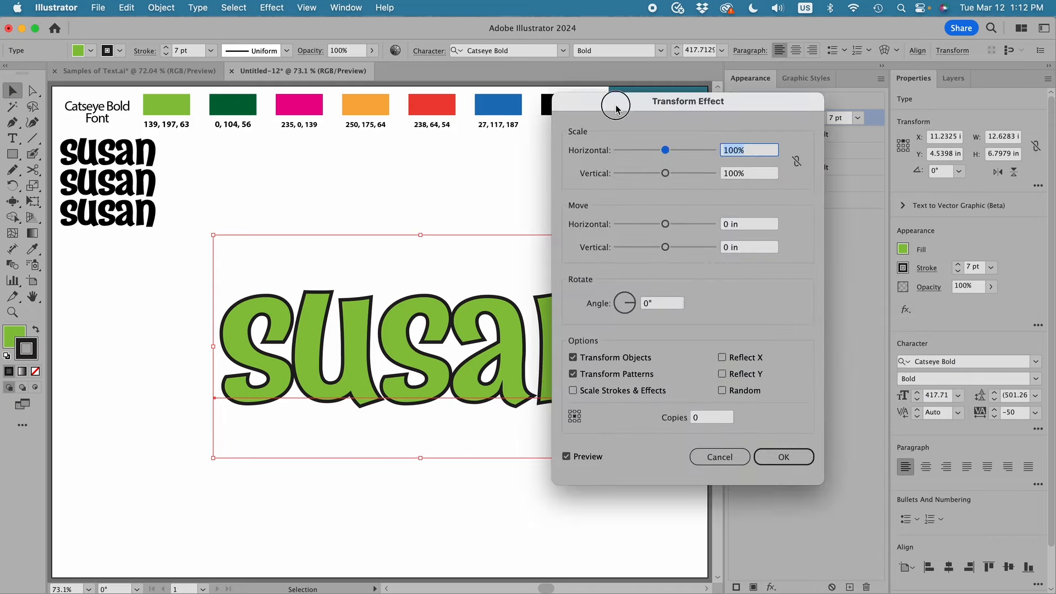
{"action": "left_click_drag", "start_coordinate": [608, 101], "coordinate": [658, 165]}
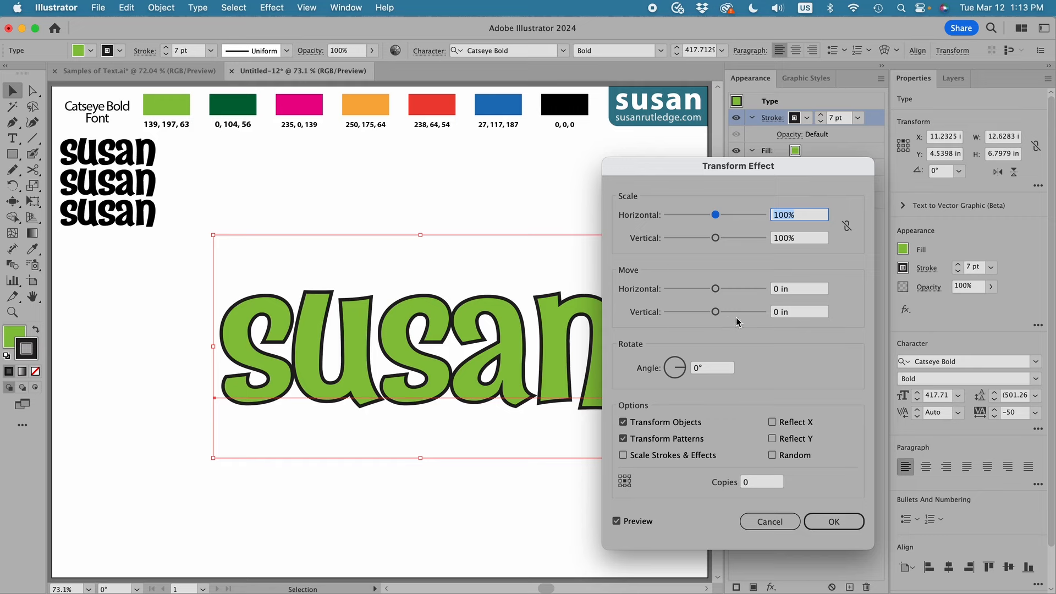
{"action": "left_click", "coordinate": [768, 312]}
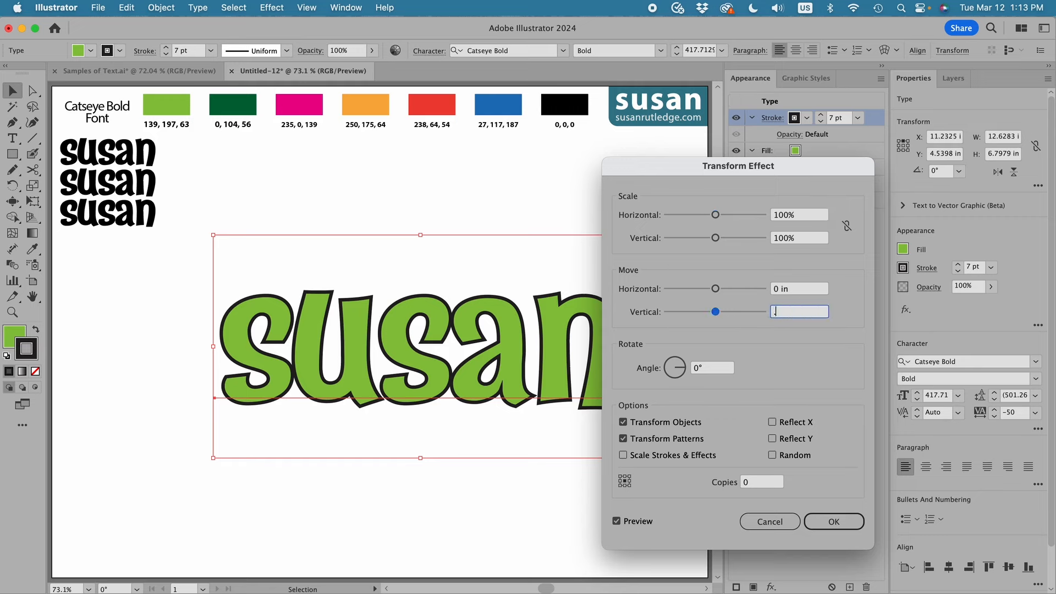
{"action": "type", "text": ".03"}
{"action": "left_click", "coordinate": [742, 482]}
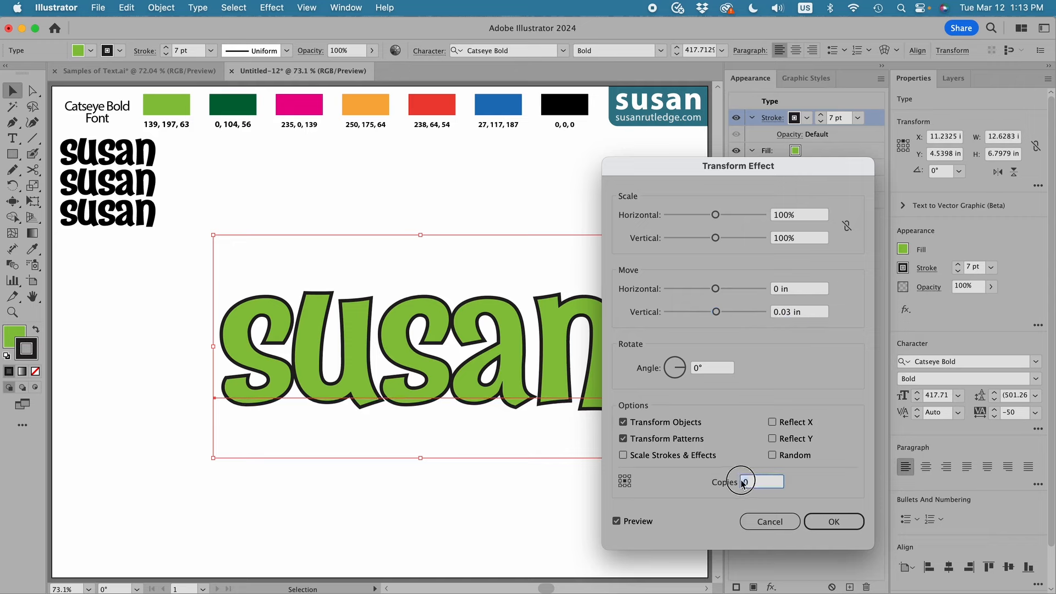
{"action": "type", "text": "40"}
{"action": "left_click", "coordinate": [825, 521]}
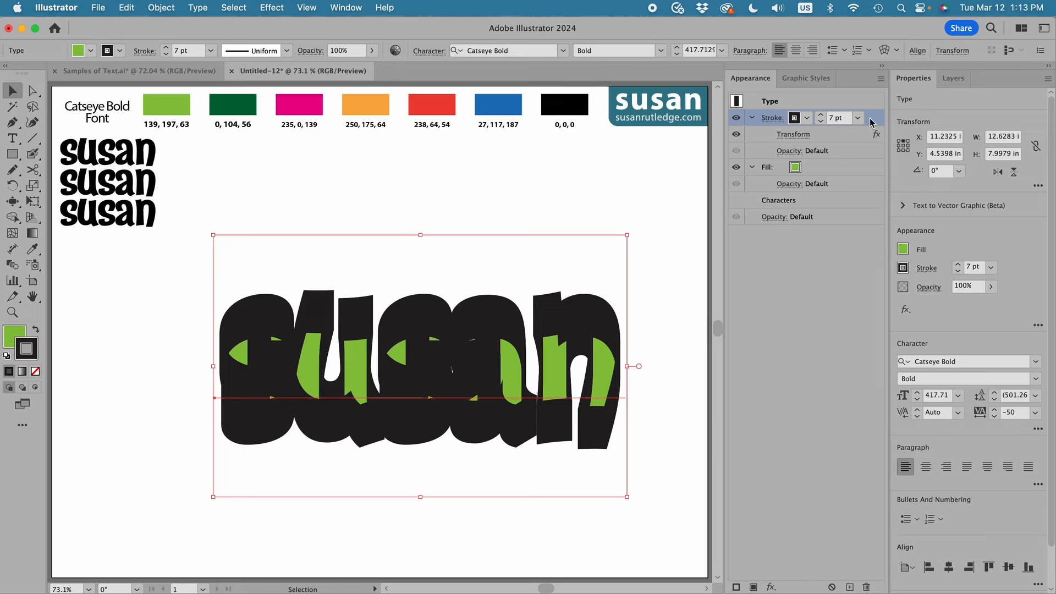
Step: Move the transformed black stroke below the green fill in the word's appearance stack and deselect the word
{"action": "left_click", "coordinate": [870, 120]}
{"action": "left_click_drag", "start_coordinate": [869, 122], "coordinate": [869, 196]}
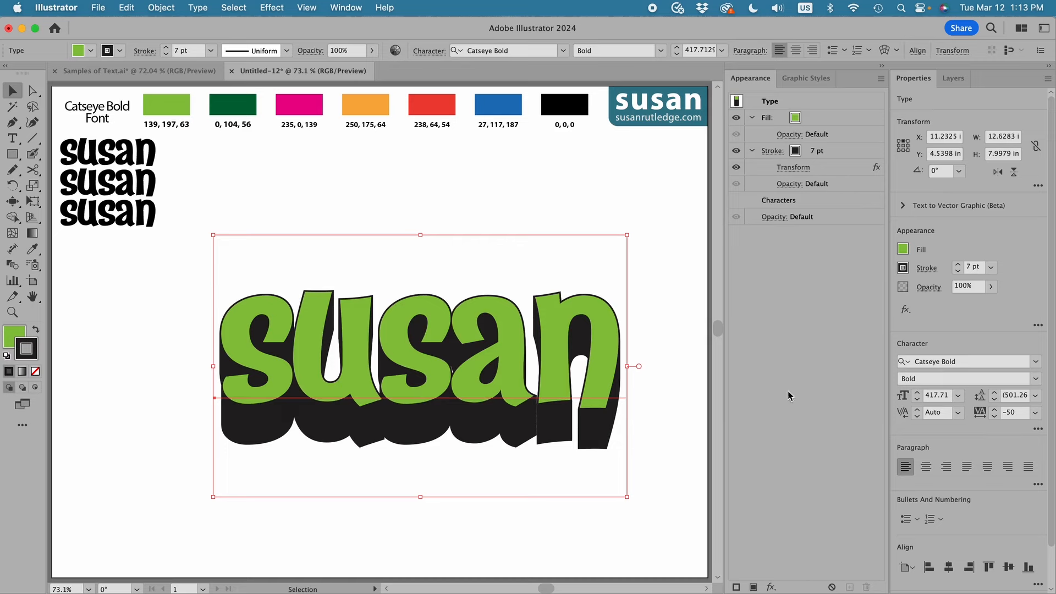
{"action": "left_click", "coordinate": [667, 396]}
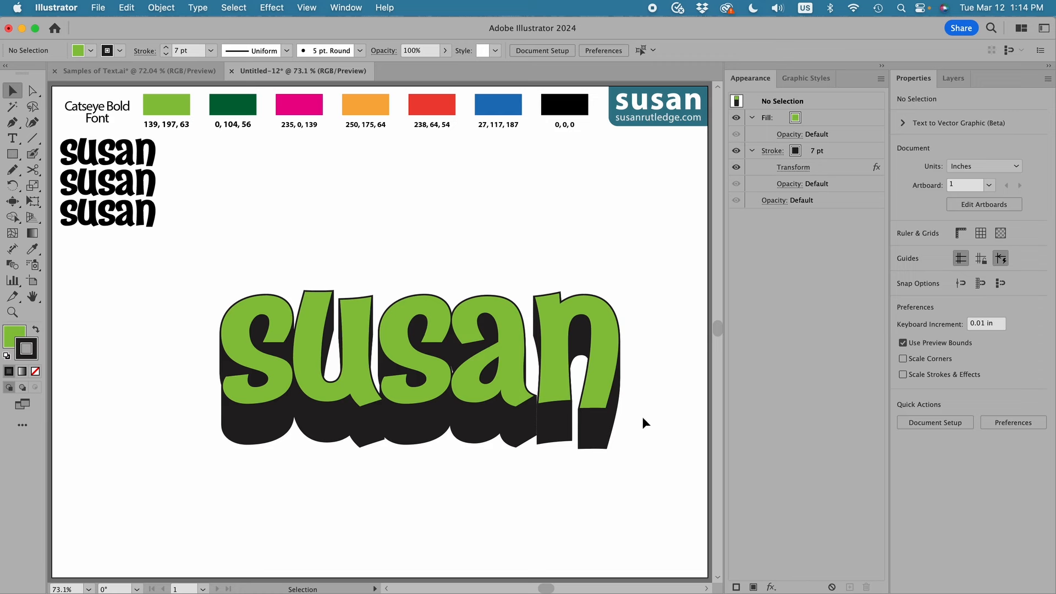
{"action": "key", "text": "super+z"}
{"action": "key", "text": "super+shift+z"}
{"action": "key", "text": "super+z"}
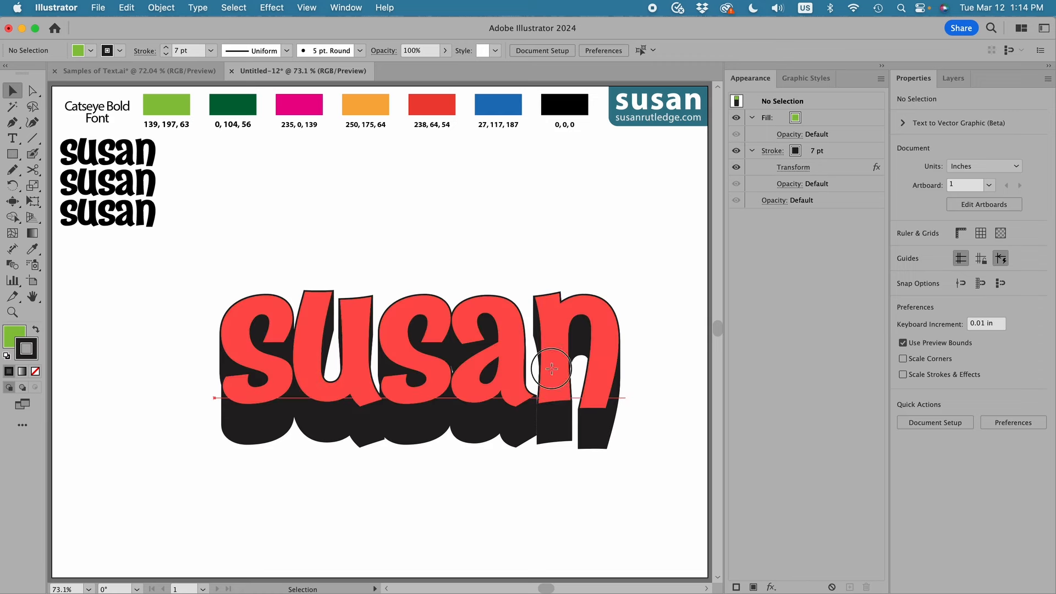
Step: Save the green word's block-shadow appearance as a new graphic style and delete the word from the artboard
{"action": "left_click", "coordinate": [551, 370]}
{"action": "key", "text": "super+shift+z"}
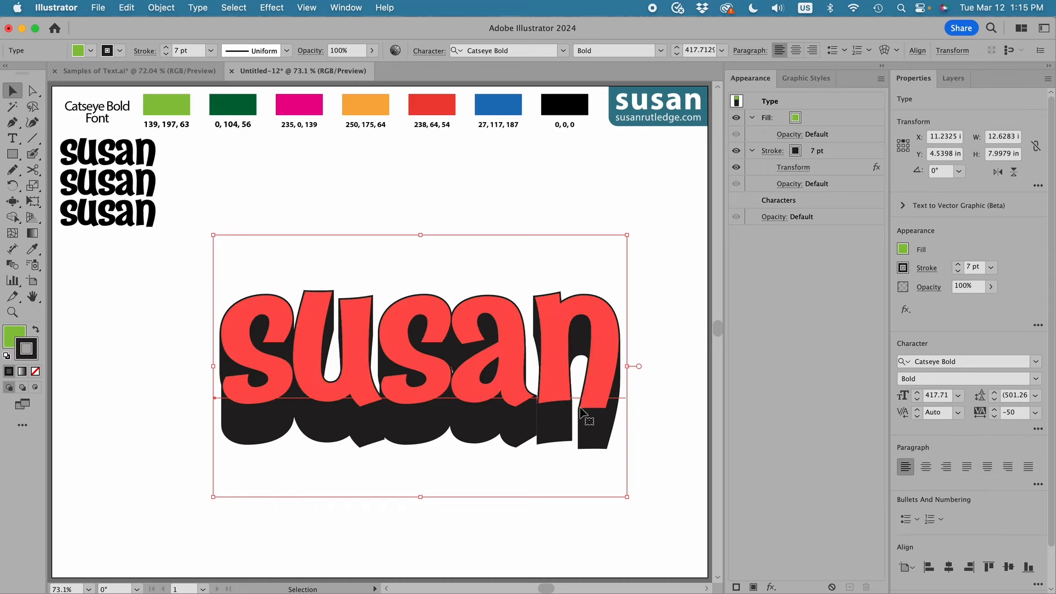
{"action": "left_click", "coordinate": [798, 76]}
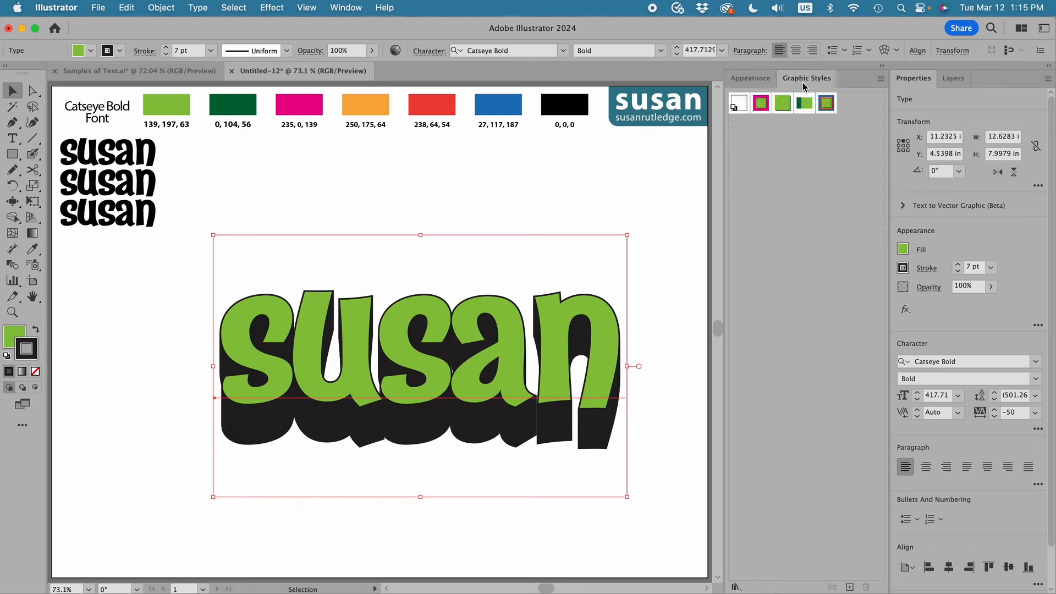
{"action": "left_click", "coordinate": [849, 586]}
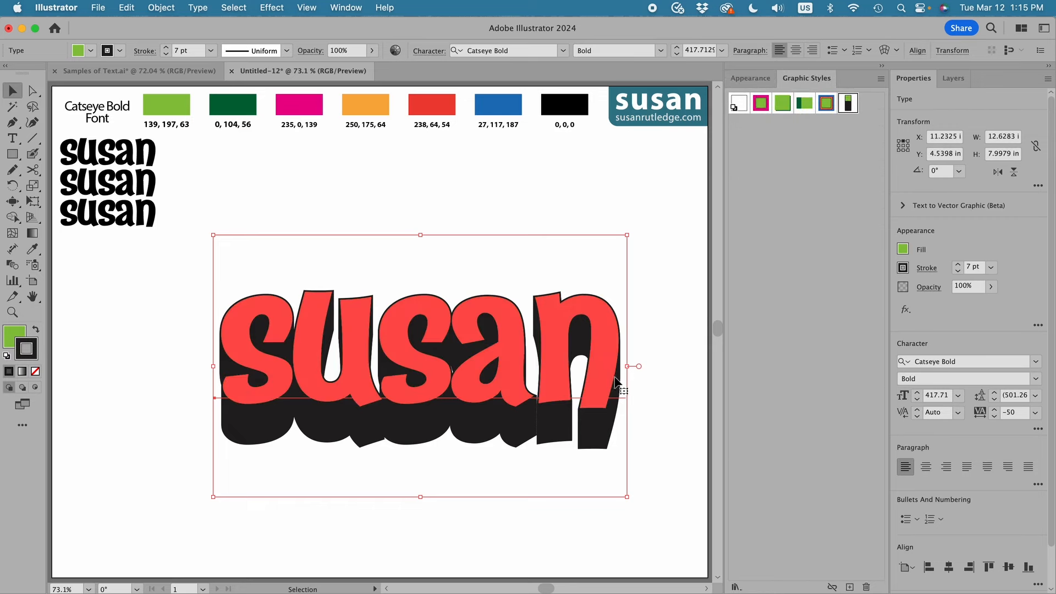
{"action": "key", "text": "Delete"}
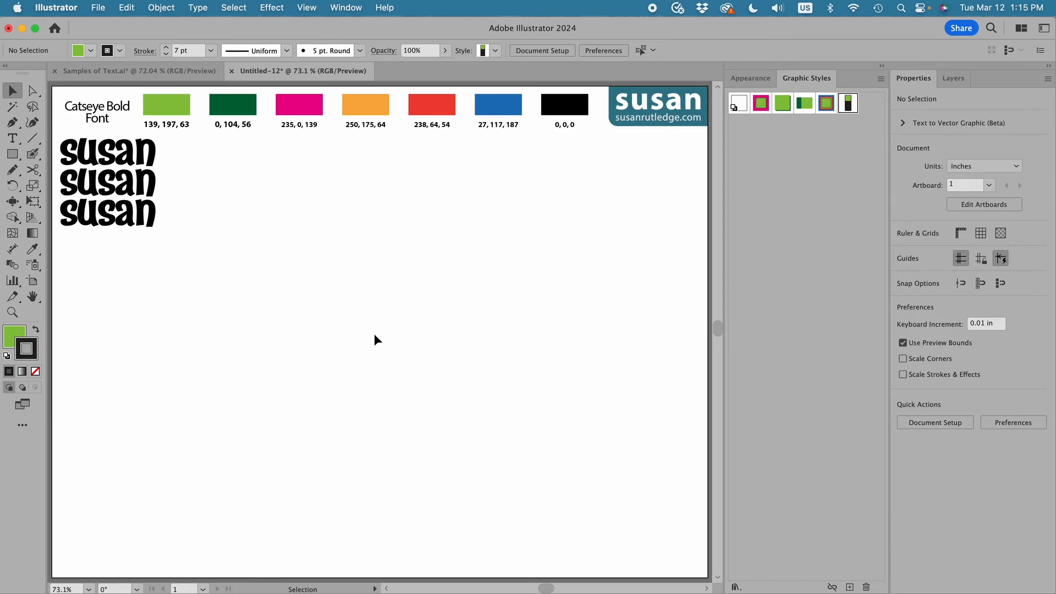
Step: Place the lowest small black word mid-artboard, enlarged to about 11.5 in wide, and remove its character fill
{"action": "left_click_drag", "start_coordinate": [90, 217], "coordinate": [282, 286]}
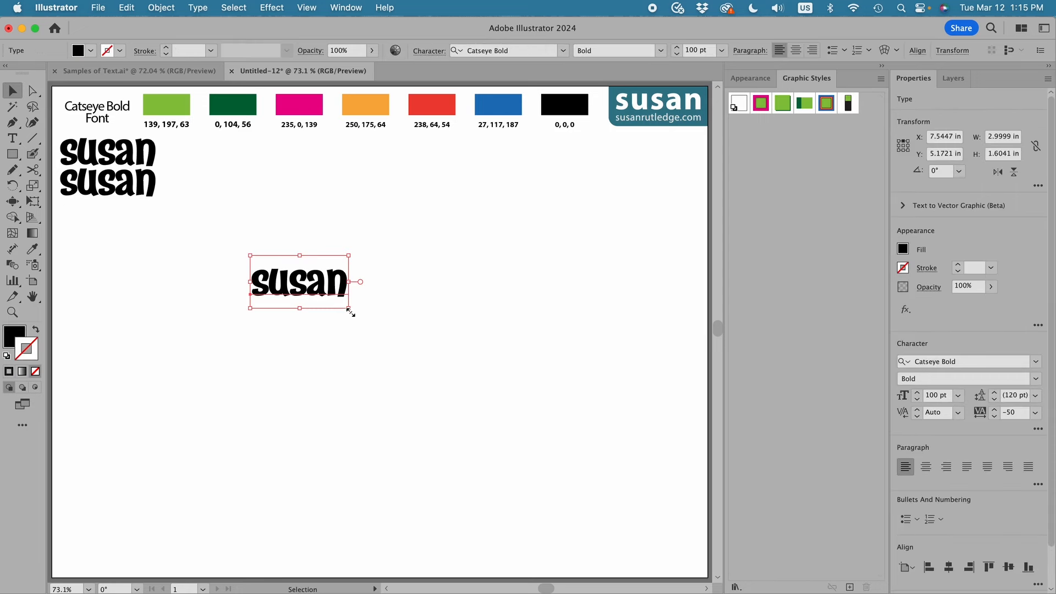
{"action": "left_click_drag", "start_coordinate": [348, 309], "coordinate": [627, 481]}
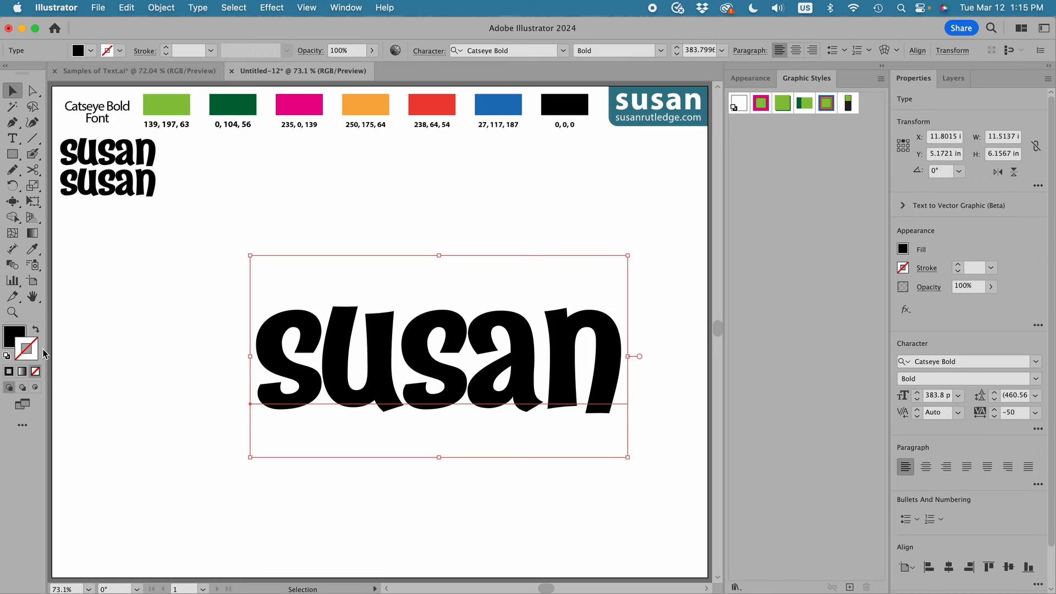
{"action": "left_click", "coordinate": [12, 335]}
{"action": "left_click", "coordinate": [9, 345]}
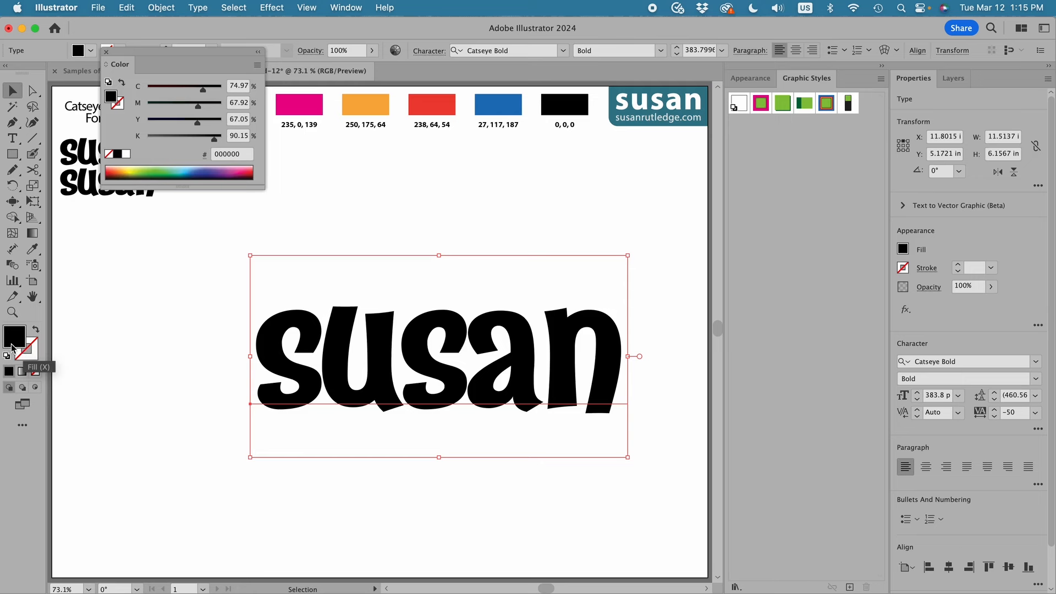
{"action": "left_click", "coordinate": [106, 52]}
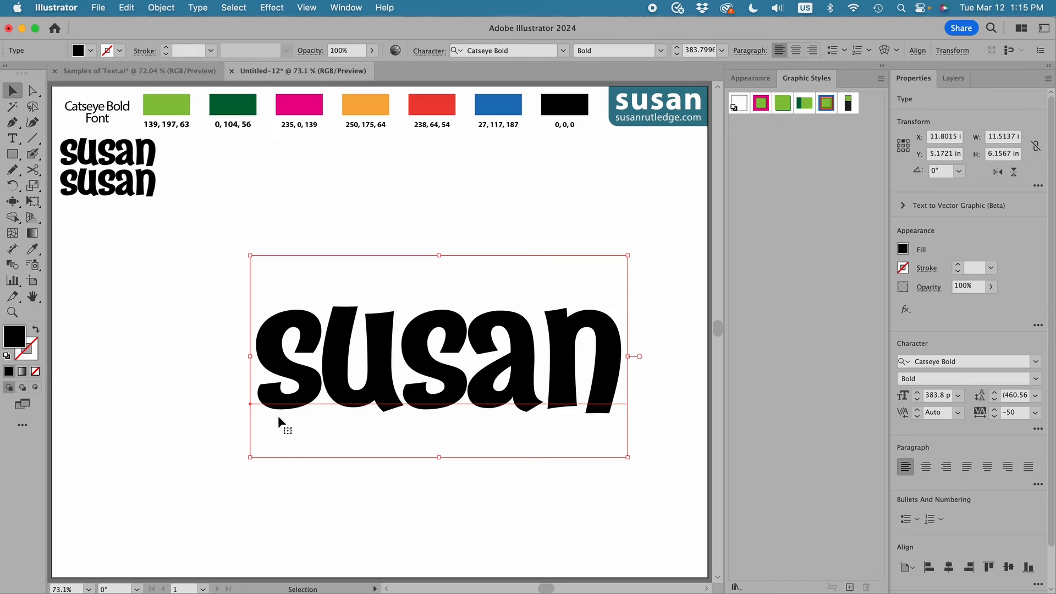
{"action": "left_click", "coordinate": [36, 372]}
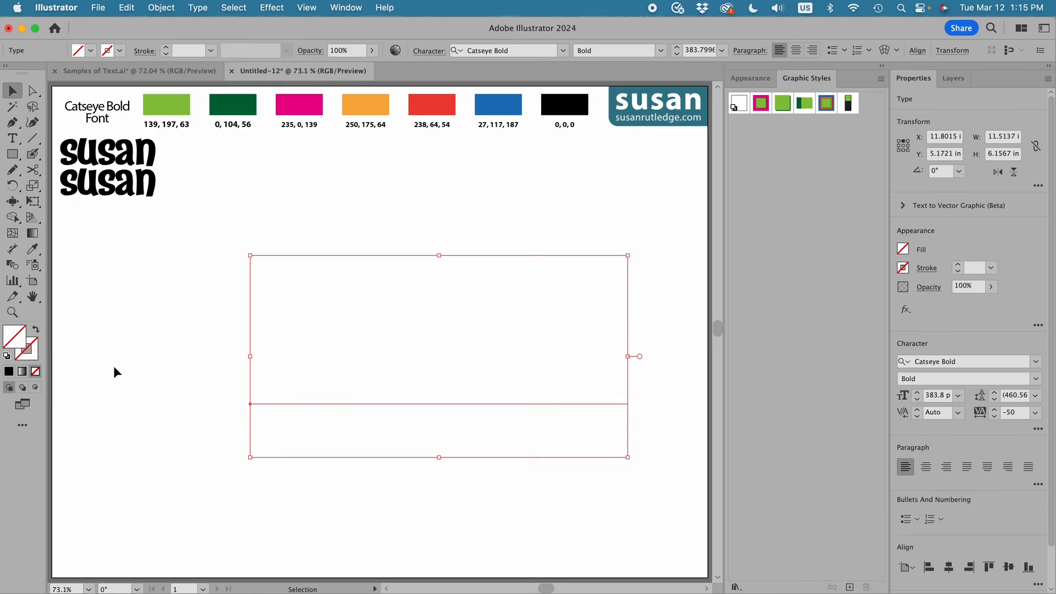
Step: Add a new appearance fill to the enlarged word in green (139, 197, 63)
{"action": "left_click", "coordinate": [746, 80]}
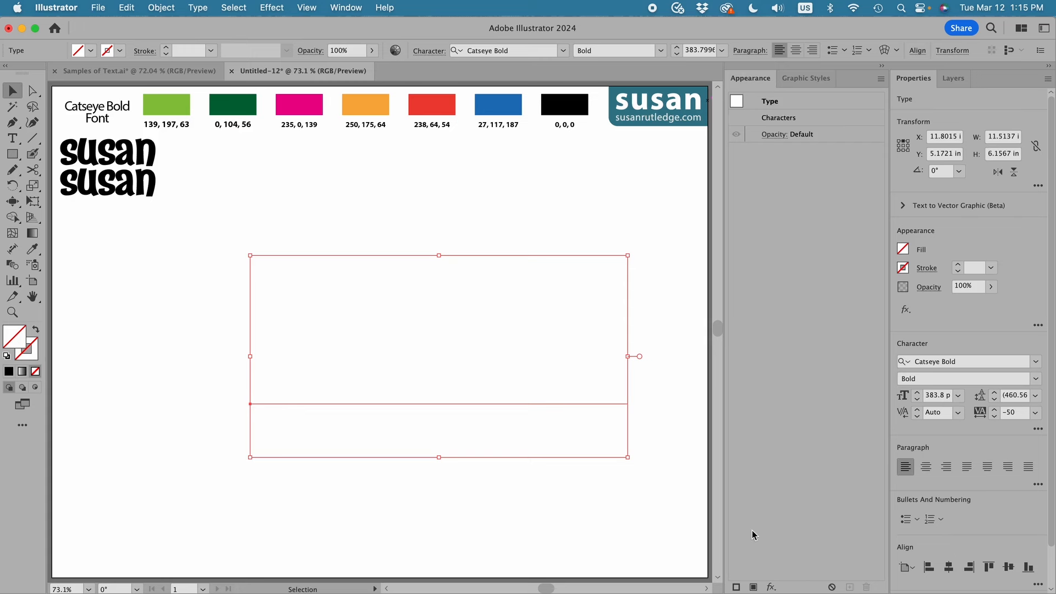
{"action": "left_click", "coordinate": [753, 587]}
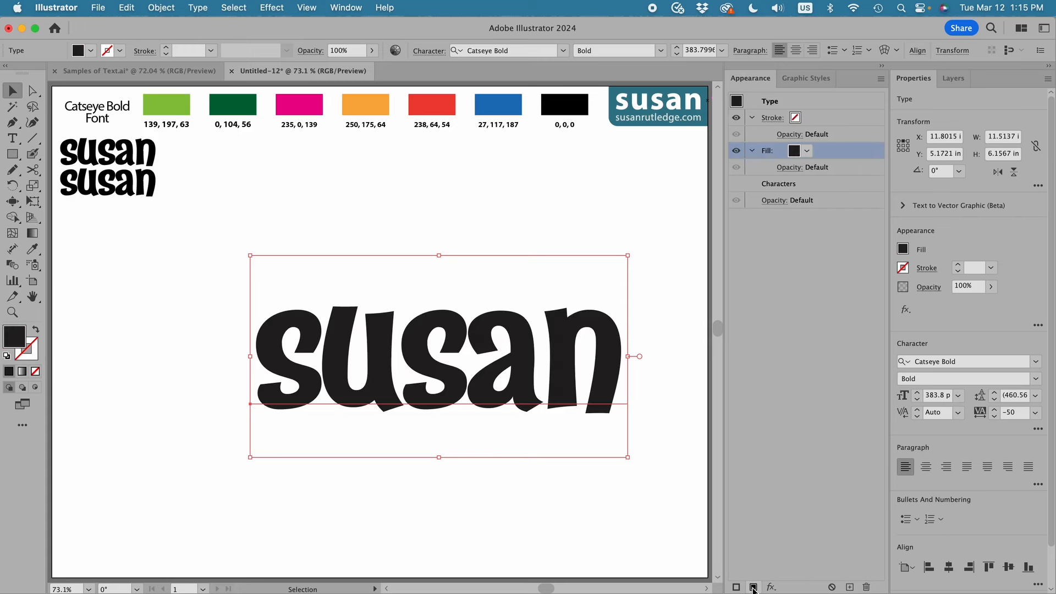
{"action": "left_click", "coordinate": [795, 151]}
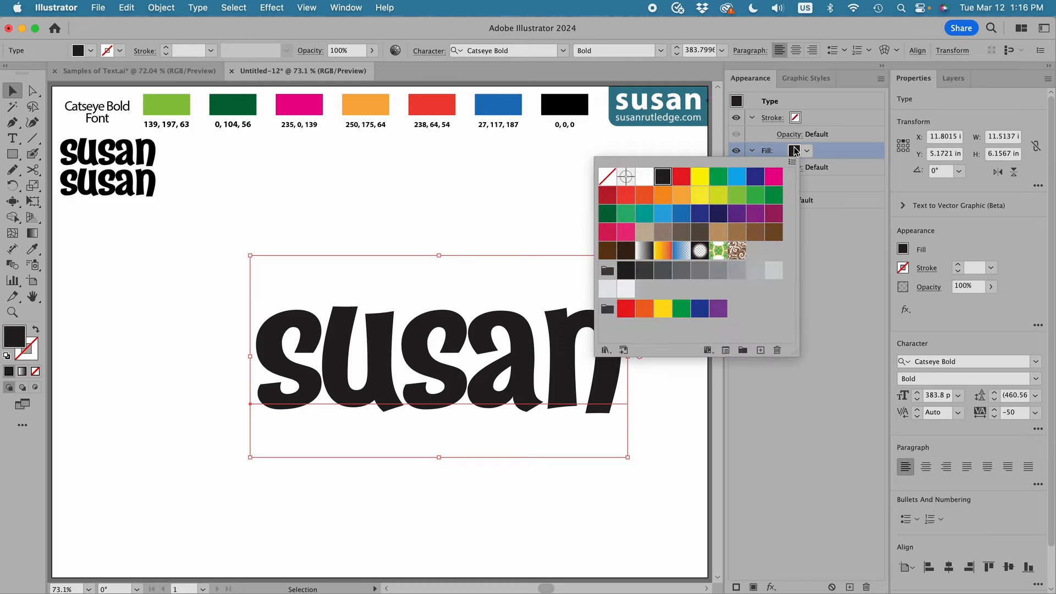
{"action": "left_click", "coordinate": [737, 195]}
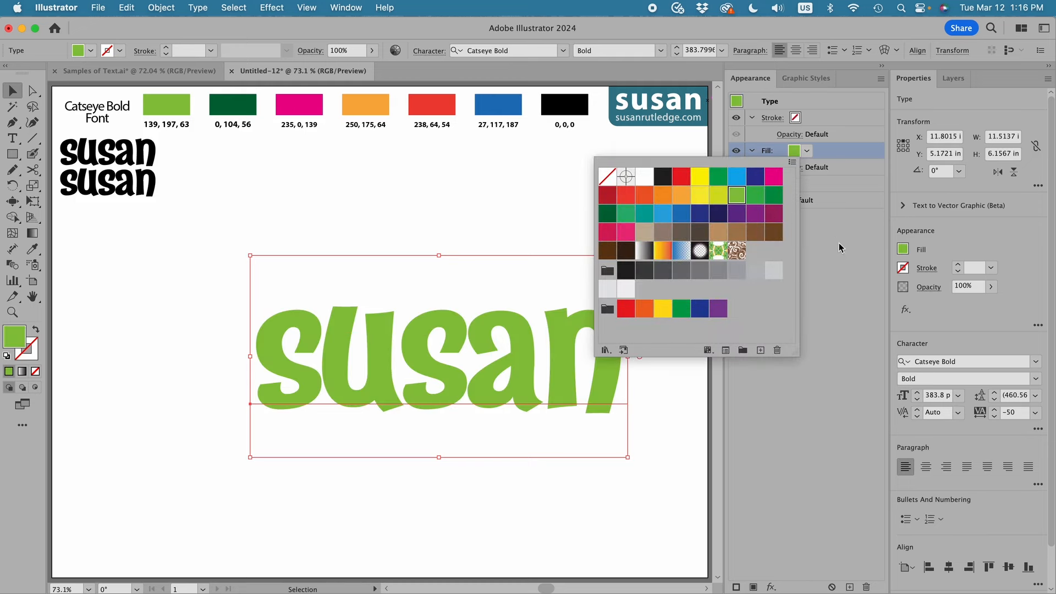
Step: Set the word's stroke to white with a weight of 4 pt
{"action": "left_click", "coordinate": [795, 118]}
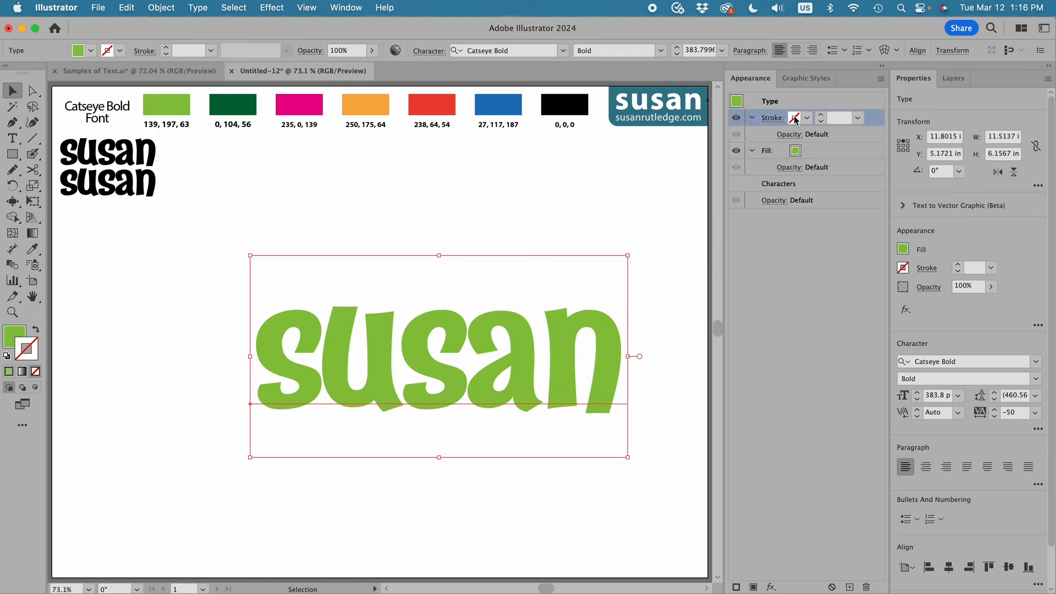
{"action": "left_click", "coordinate": [794, 118]}
{"action": "left_click", "coordinate": [835, 126]}
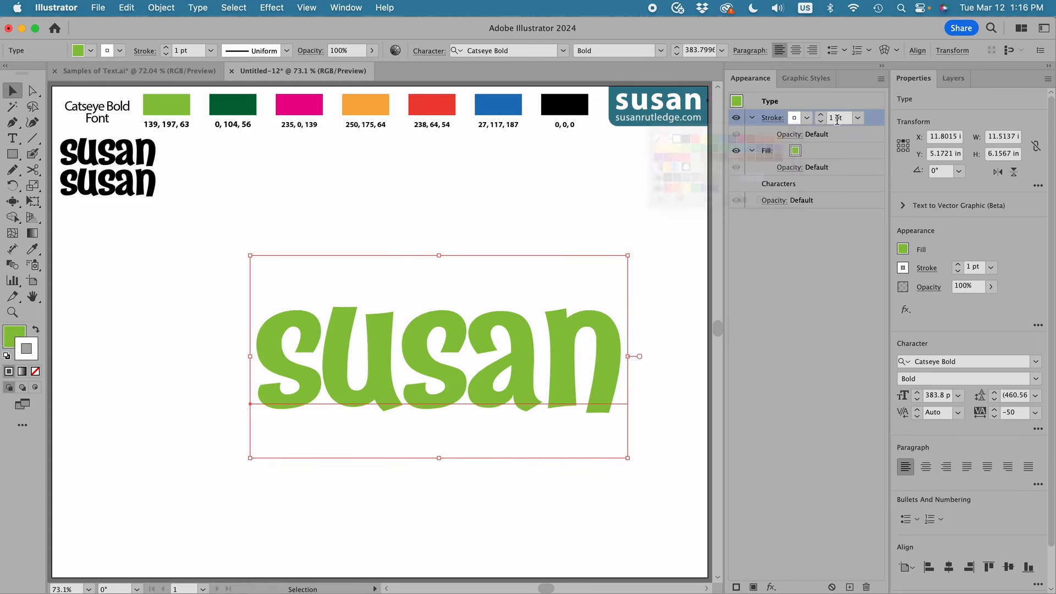
{"action": "left_click", "coordinate": [857, 117]}
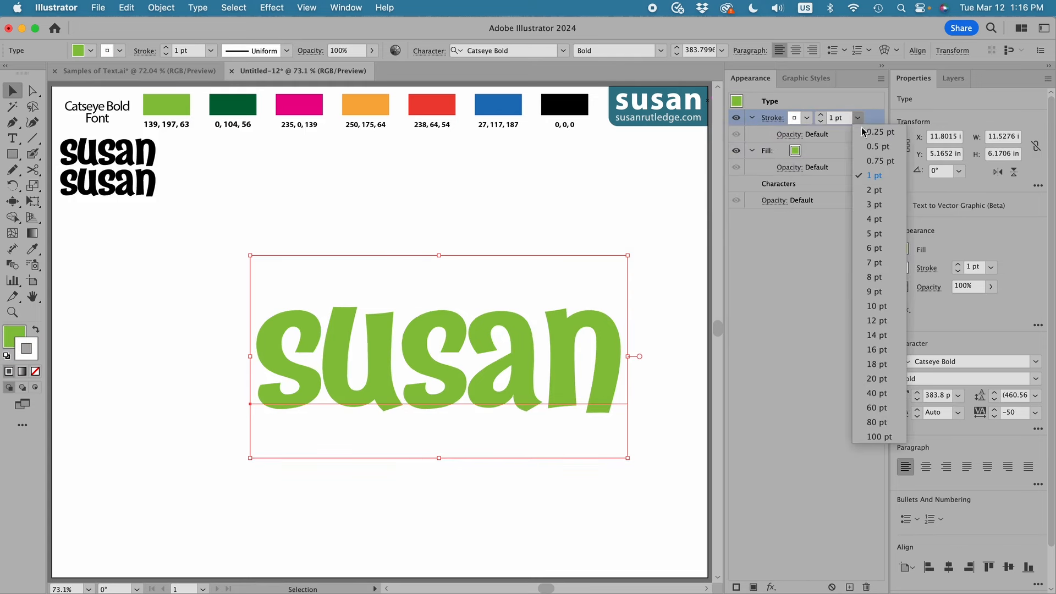
{"action": "left_click", "coordinate": [875, 219]}
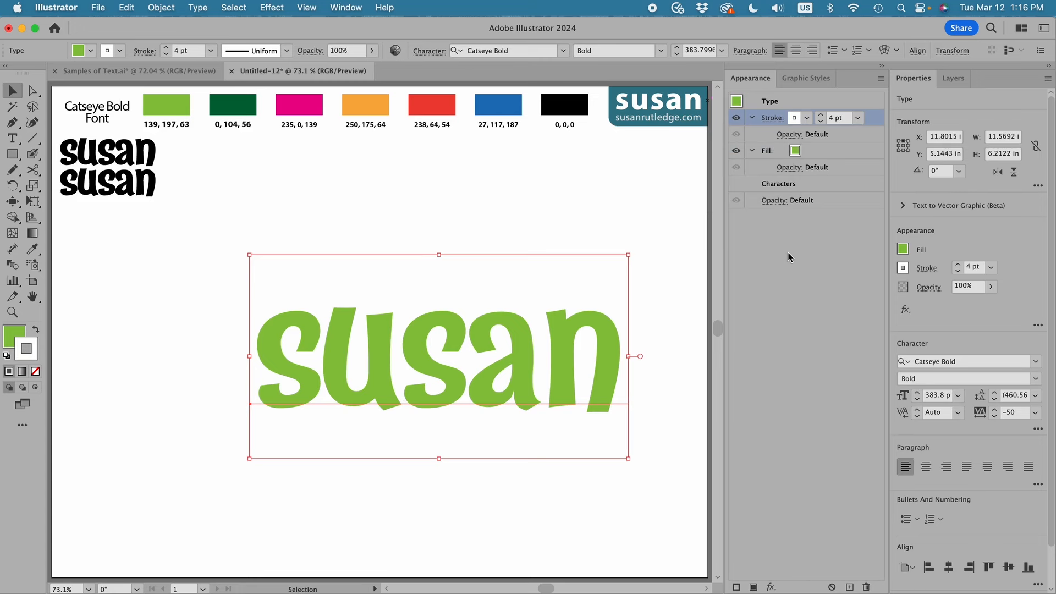
Step: Add an Inner Glow effect to the green fill using Multiply, dark green, 100% opacity, Edge and a 0.1 in blur
{"action": "left_click", "coordinate": [836, 152]}
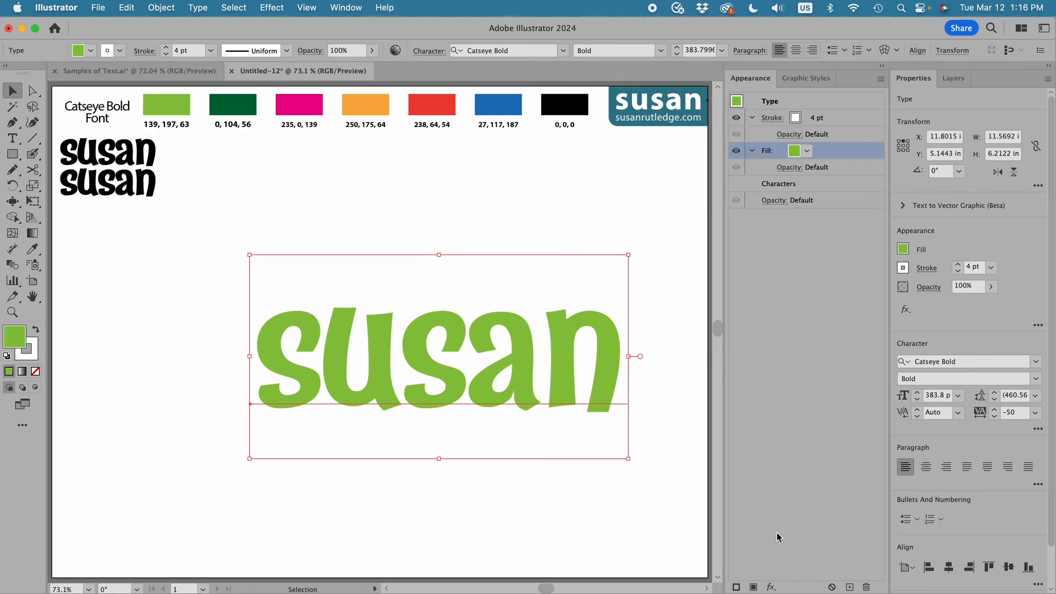
{"action": "left_click", "coordinate": [771, 587]}
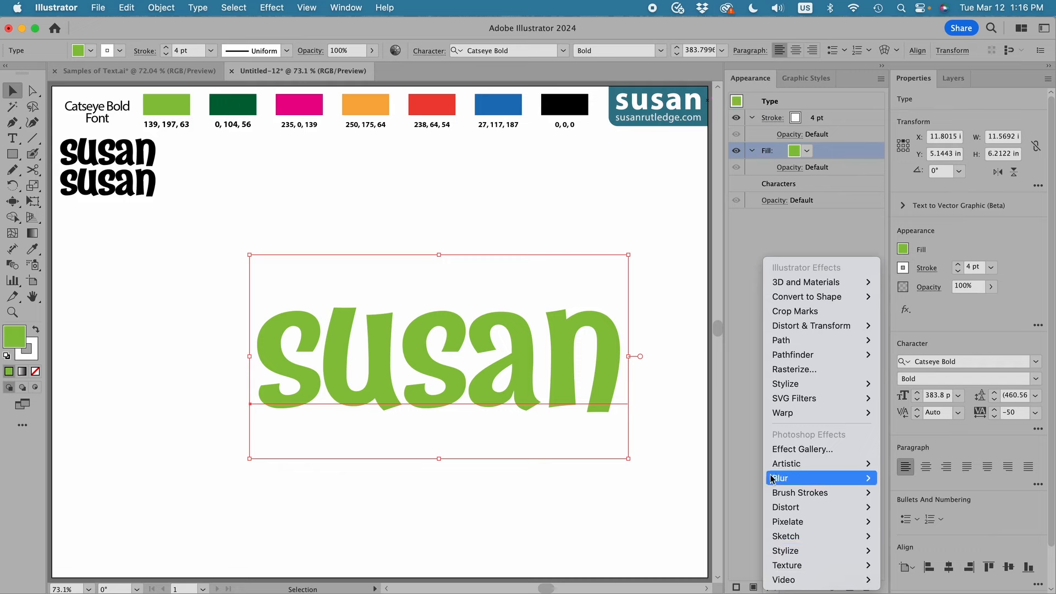
{"action": "mouse_move", "coordinate": [777, 385]}
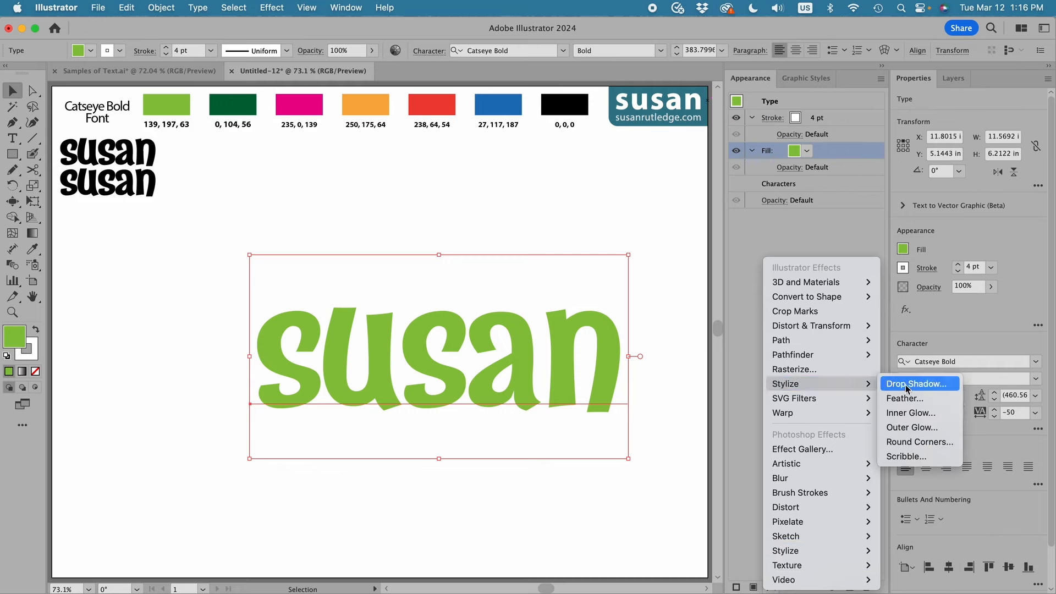
{"action": "left_click", "coordinate": [909, 412]}
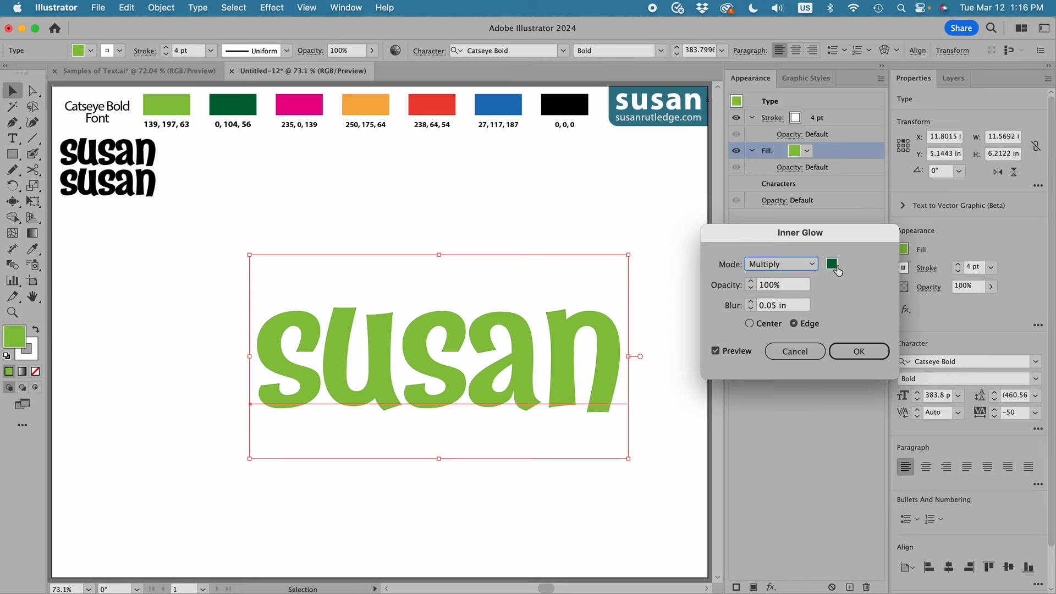
{"action": "left_click_drag", "start_coordinate": [801, 305], "coordinate": [761, 305]}
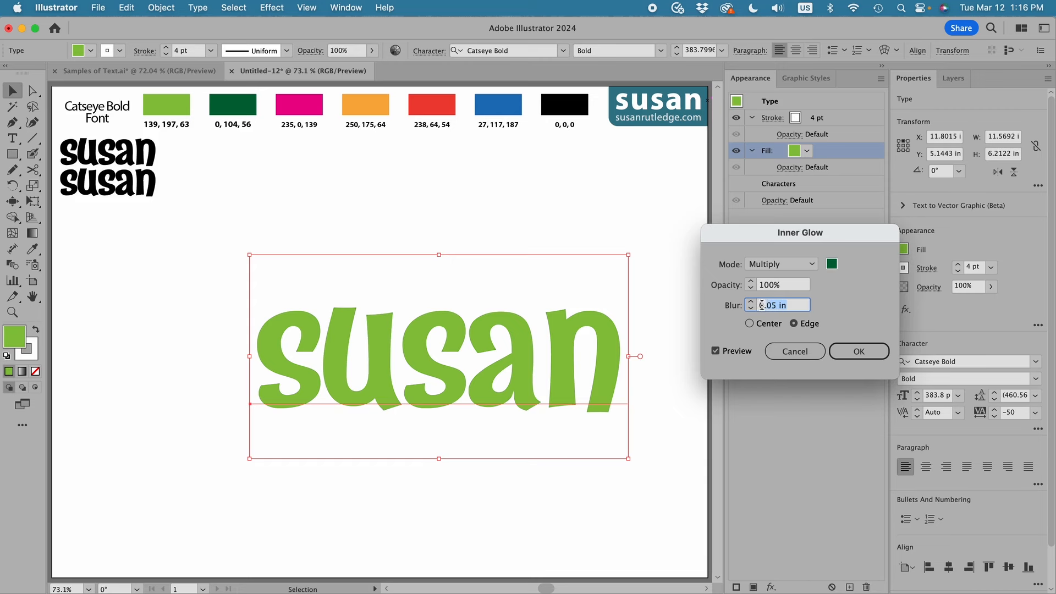
{"action": "type", "text": "0.1"}
{"action": "left_click", "coordinate": [856, 351]}
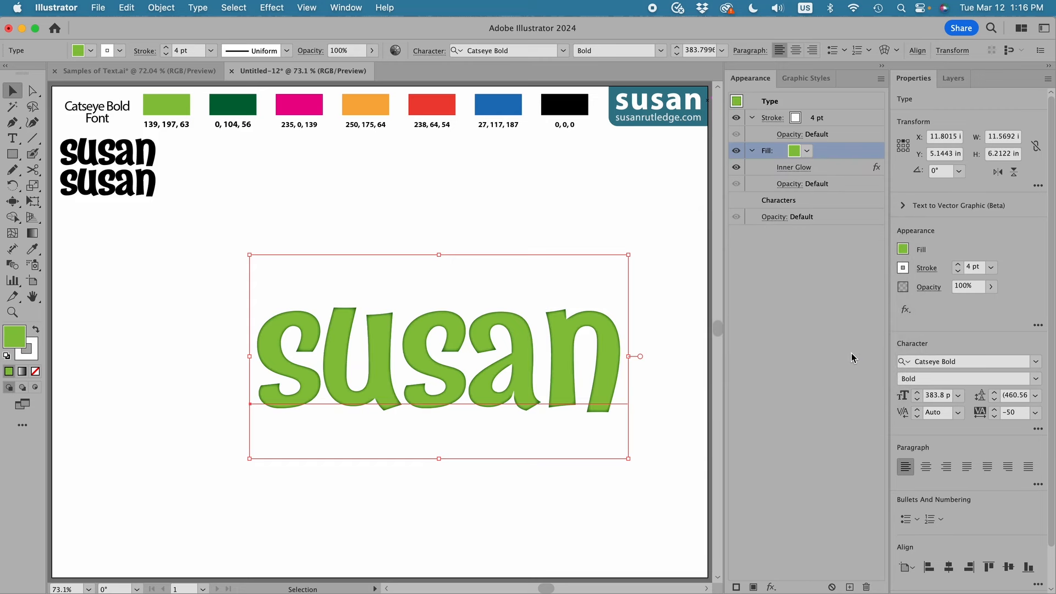
Step: Add a Drop Shadow to the white stroke using Multiply, 100% opacity, 0 in offsets, a 0.03 in blur and 100% darkness
{"action": "left_click", "coordinate": [855, 118]}
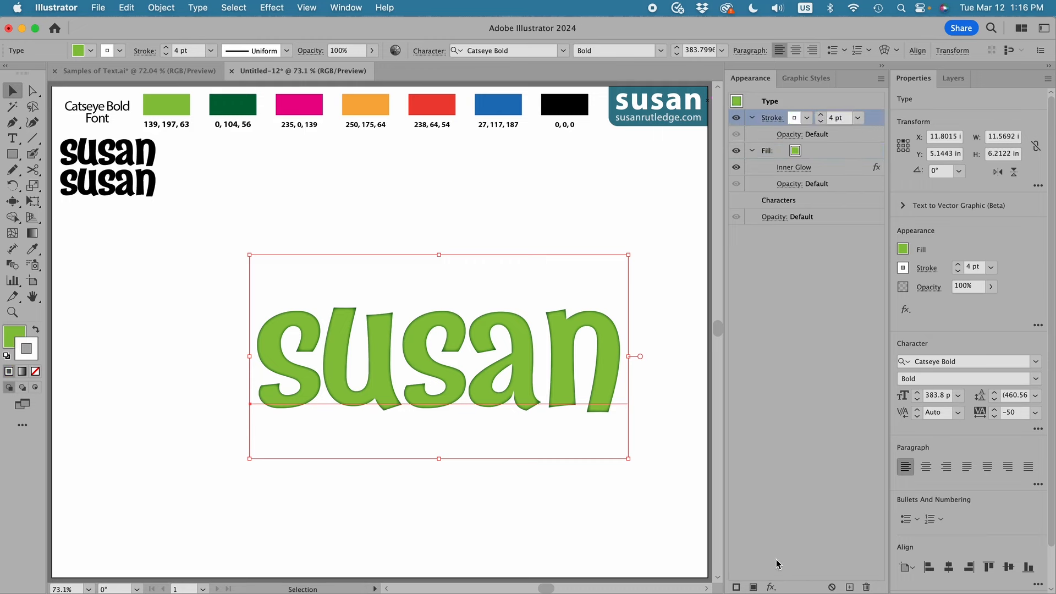
{"action": "left_click", "coordinate": [772, 586]}
{"action": "mouse_move", "coordinate": [791, 384]}
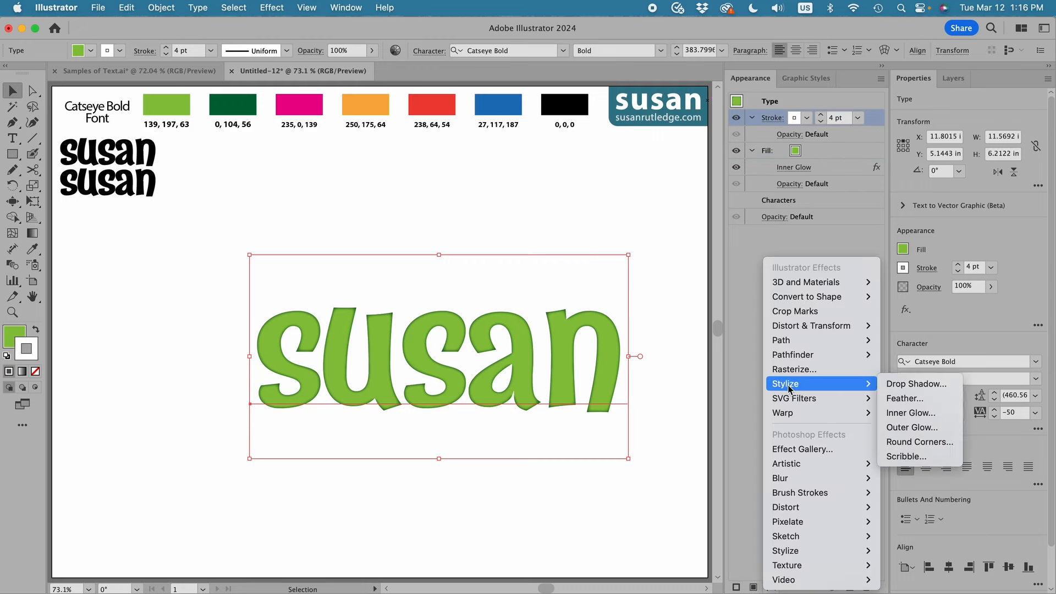
{"action": "left_click", "coordinate": [903, 383]}
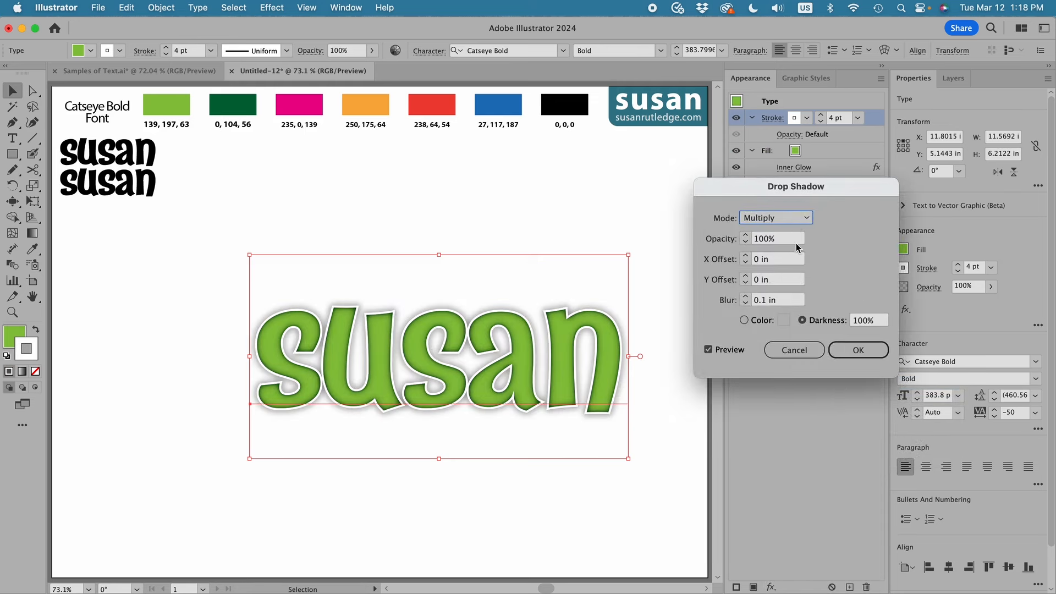
{"action": "left_click", "coordinate": [766, 300]}
{"action": "key", "text": "BackSpace"}
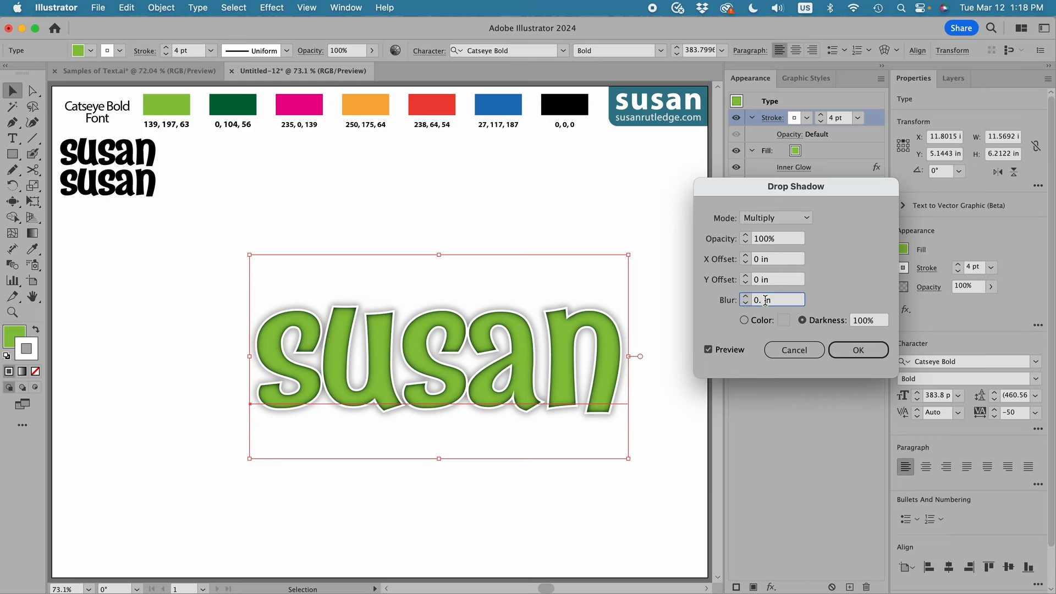
{"action": "type", "text": "03"}
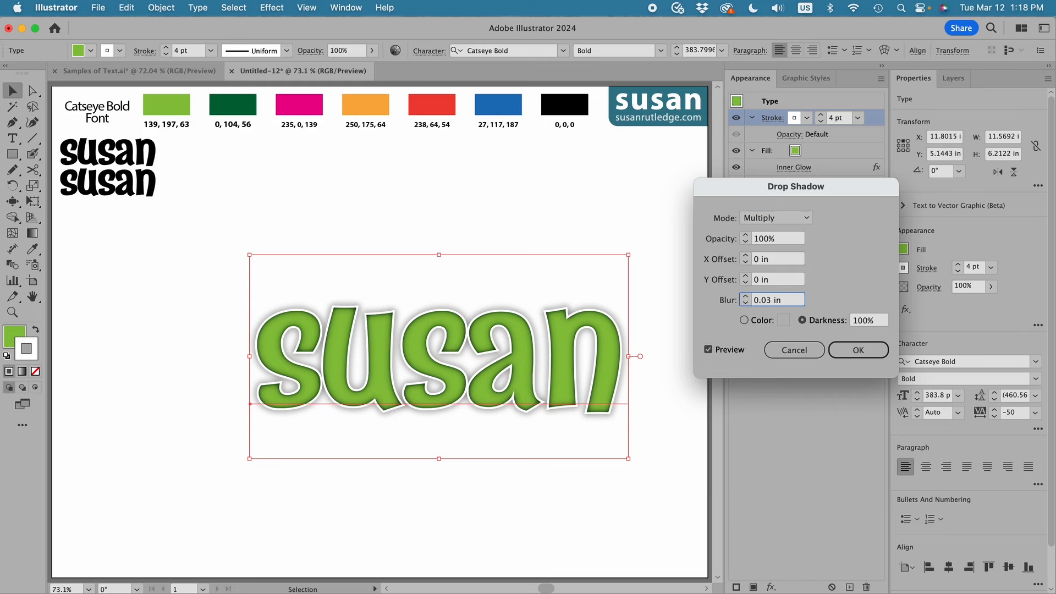
{"action": "left_click", "coordinate": [859, 351]}
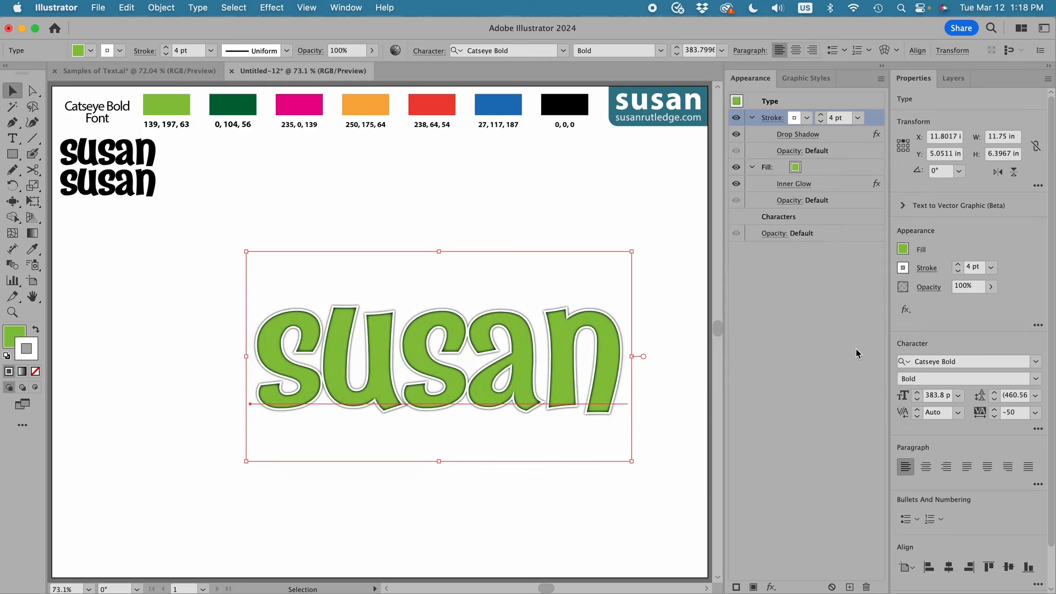
{"action": "left_click", "coordinate": [670, 413]}
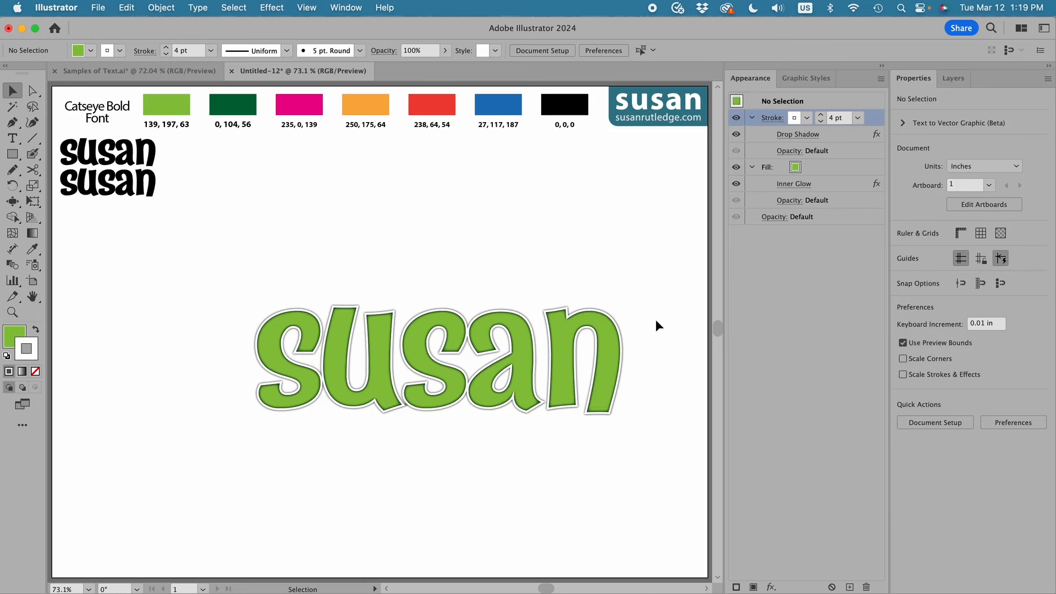
Step: Save the green word's appearance as a new graphic style, and delete the word from the artboard
{"action": "left_click", "coordinate": [605, 336]}
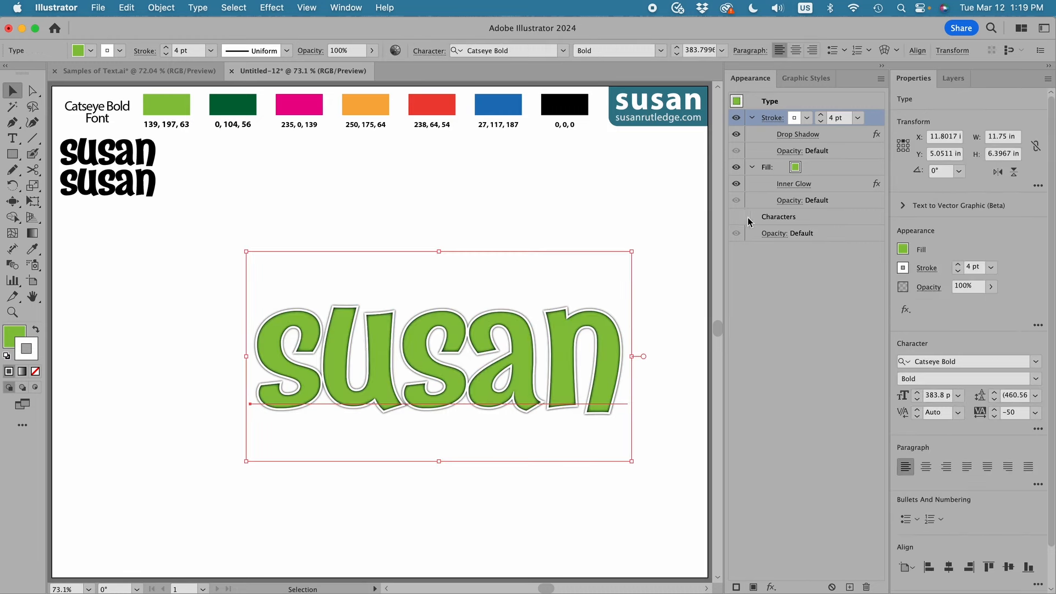
{"action": "left_click", "coordinate": [811, 77]}
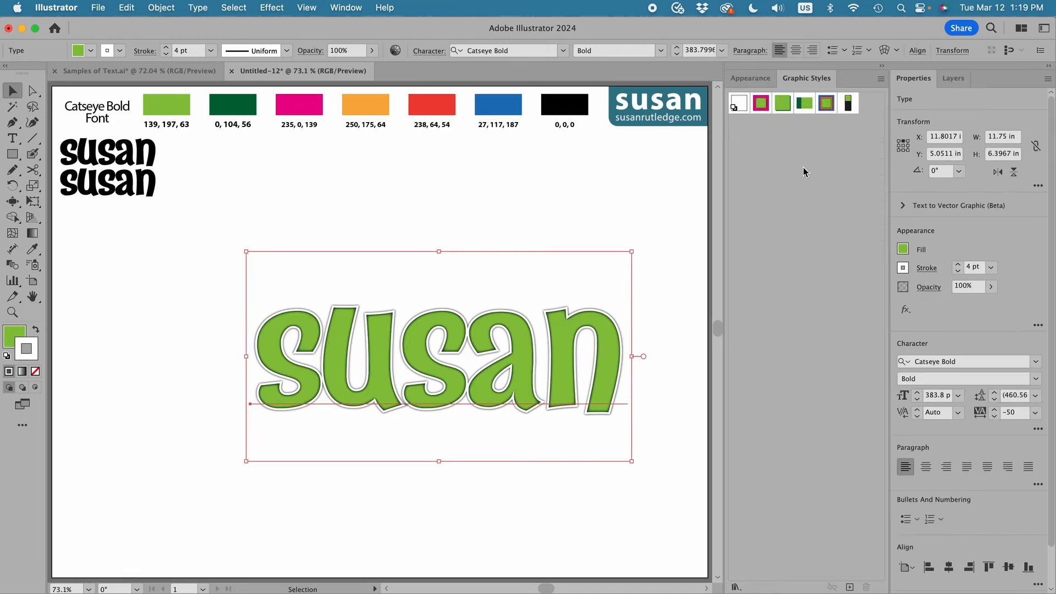
{"action": "left_click", "coordinate": [849, 586]}
{"action": "key", "text": "Delete"}
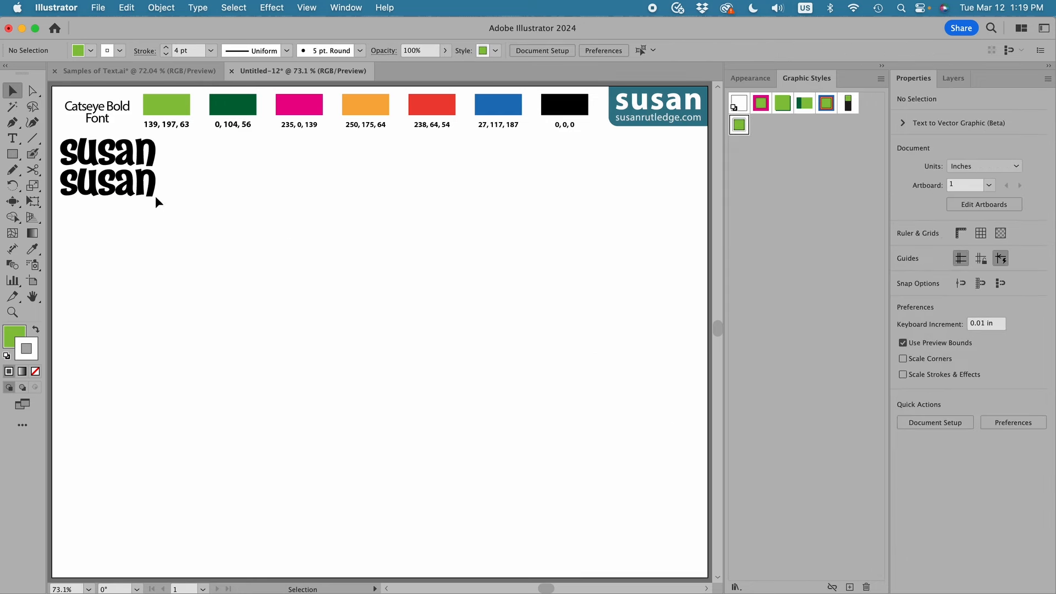
Step: Place the lower small black word mid-artboard, enlarged to about 13 in wide, and remove its character fill
{"action": "left_click_drag", "start_coordinate": [126, 186], "coordinate": [603, 511]}
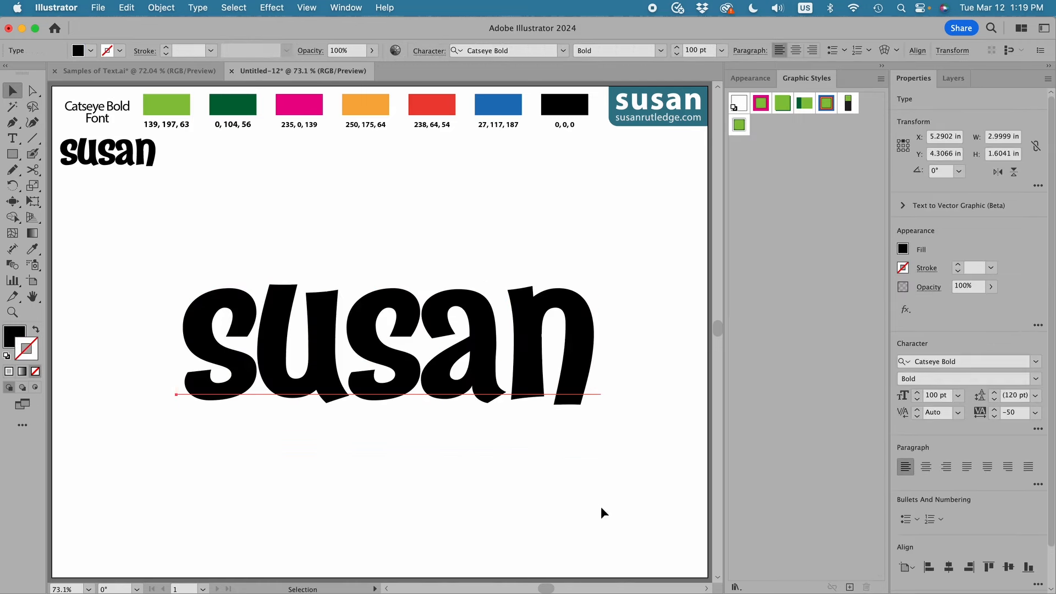
{"action": "left_click", "coordinate": [11, 338]}
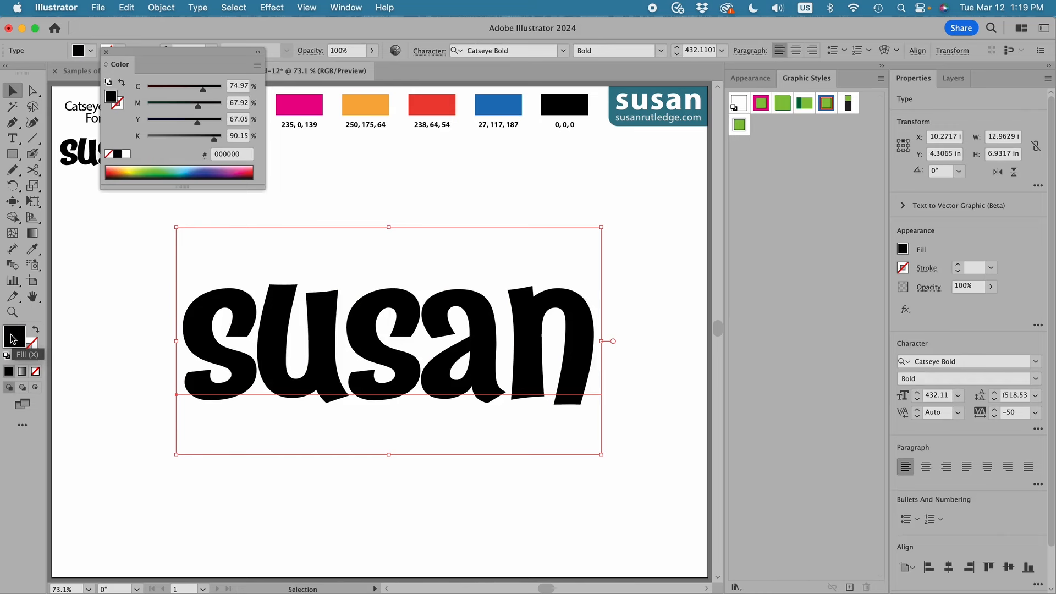
{"action": "left_click", "coordinate": [107, 52]}
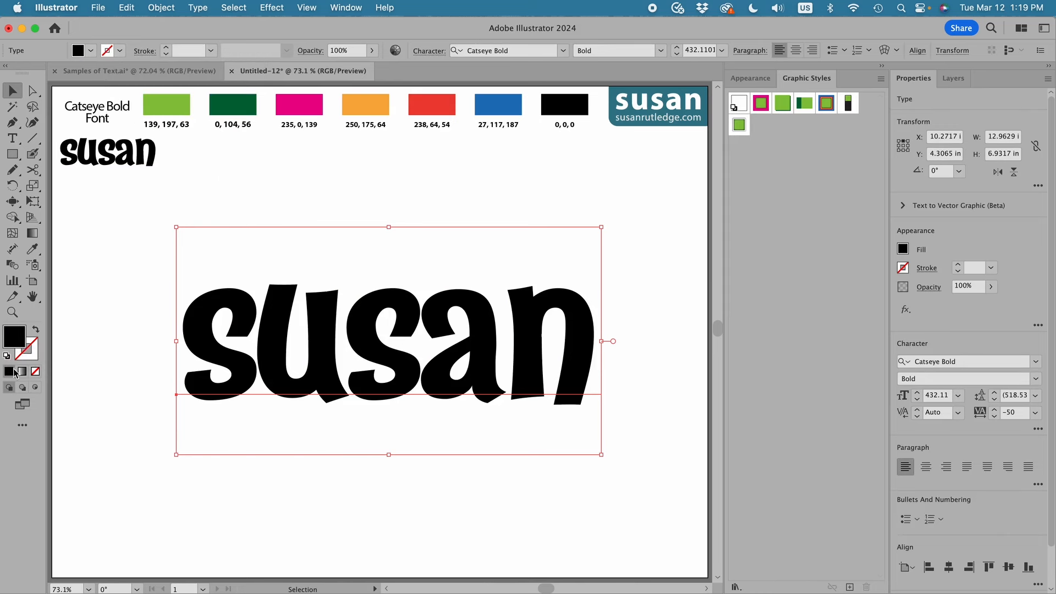
{"action": "left_click", "coordinate": [37, 373]}
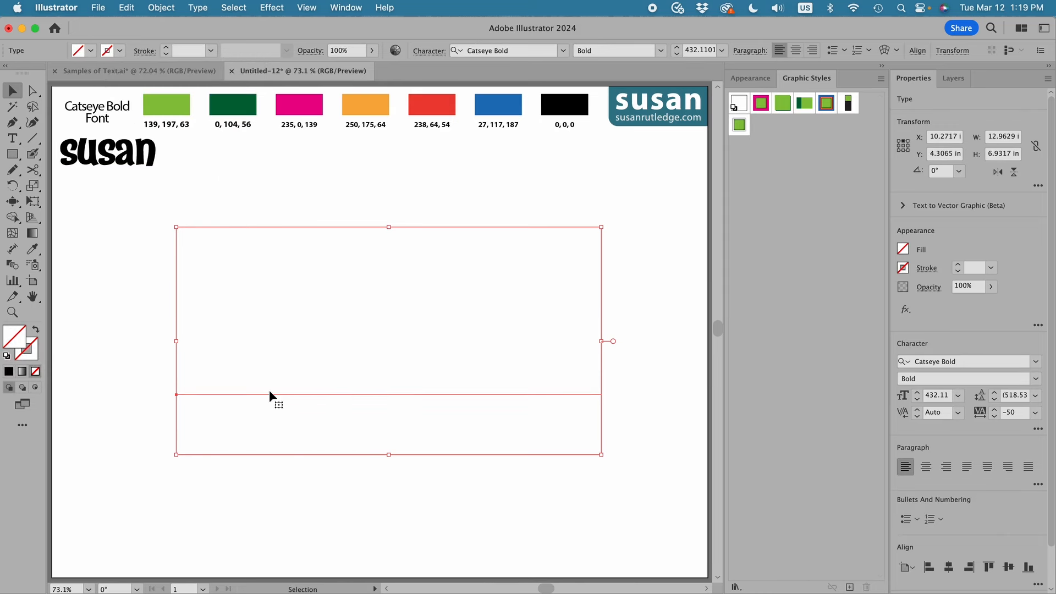
Step: Add a new appearance fill to the enlarged word in magenta (235, 0, 139)
{"action": "left_click", "coordinate": [756, 77]}
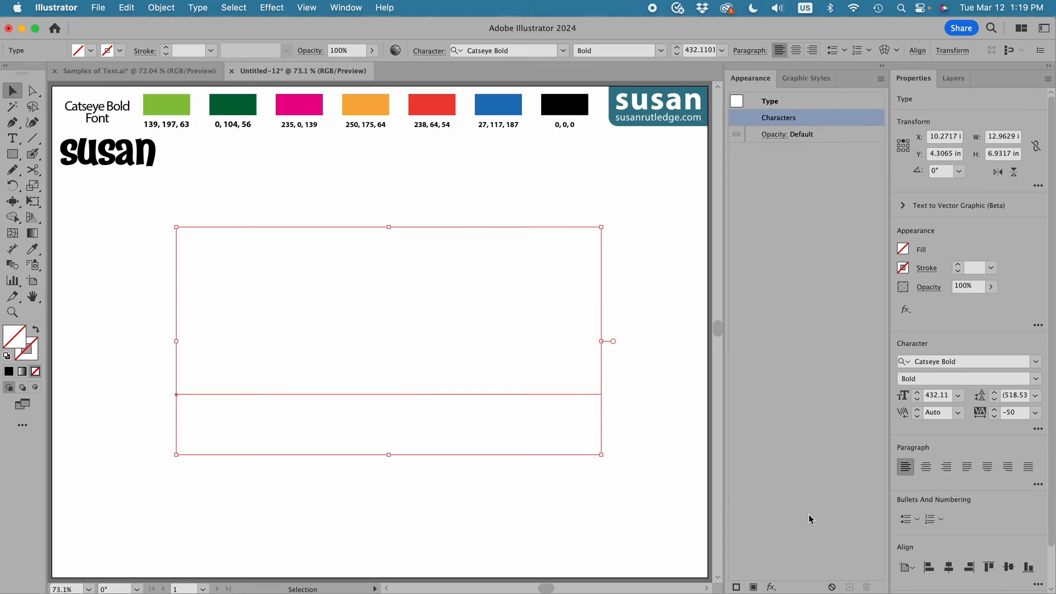
{"action": "left_click", "coordinate": [753, 587]}
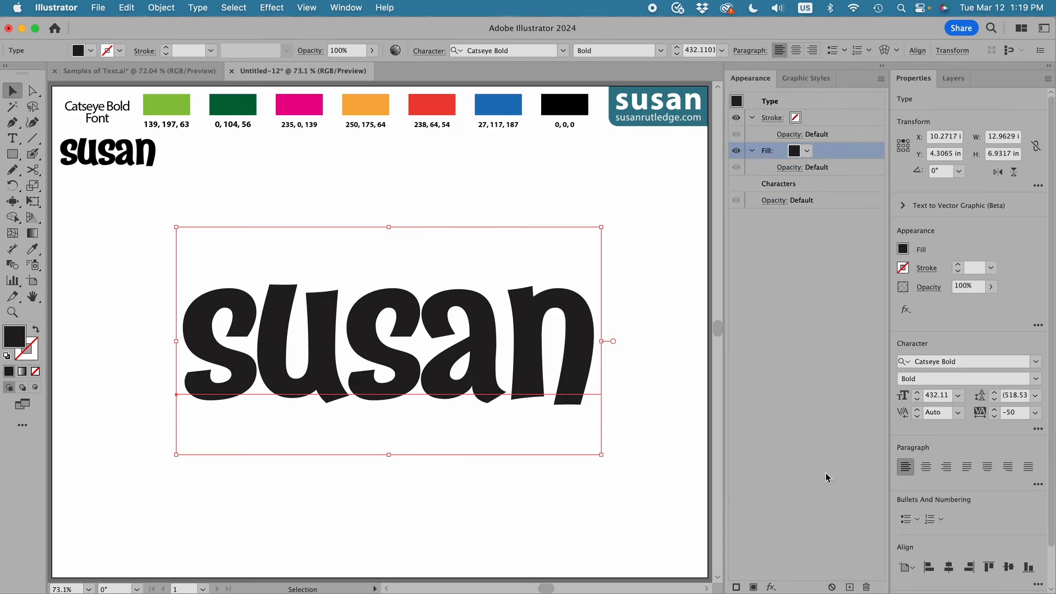
{"action": "left_click", "coordinate": [794, 151]}
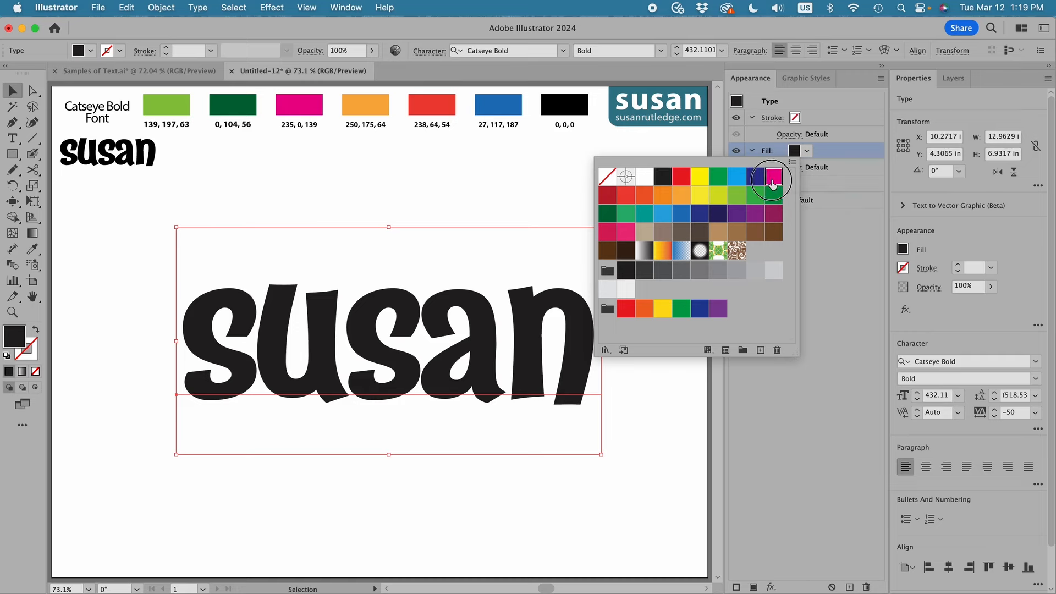
{"action": "left_click", "coordinate": [772, 182]}
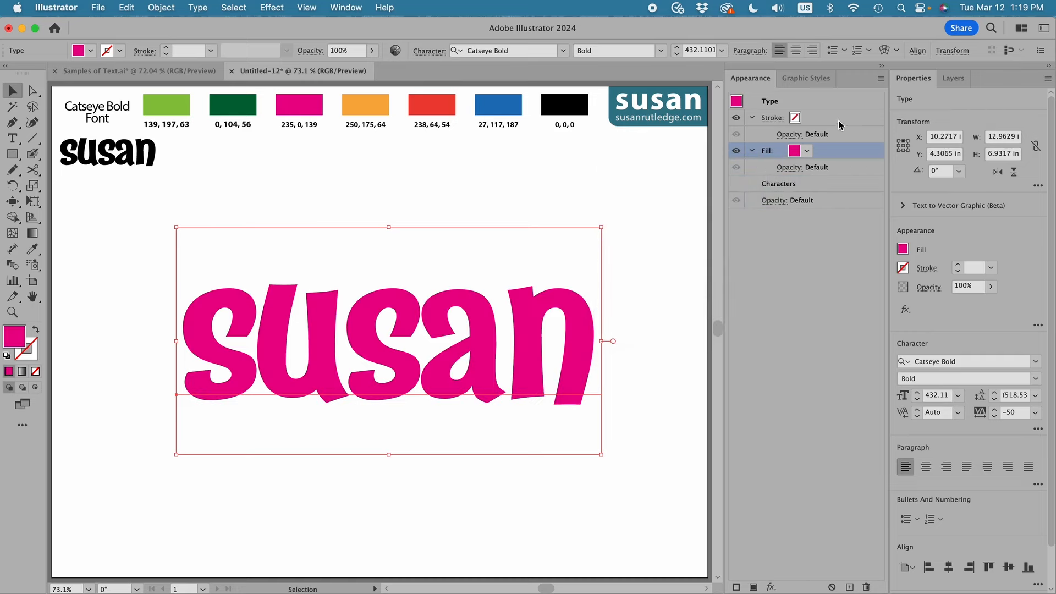
Step: Set the magenta word's stroke to light green (139, 197, 63) with a weight of 6 pt
{"action": "left_click", "coordinate": [794, 118]}
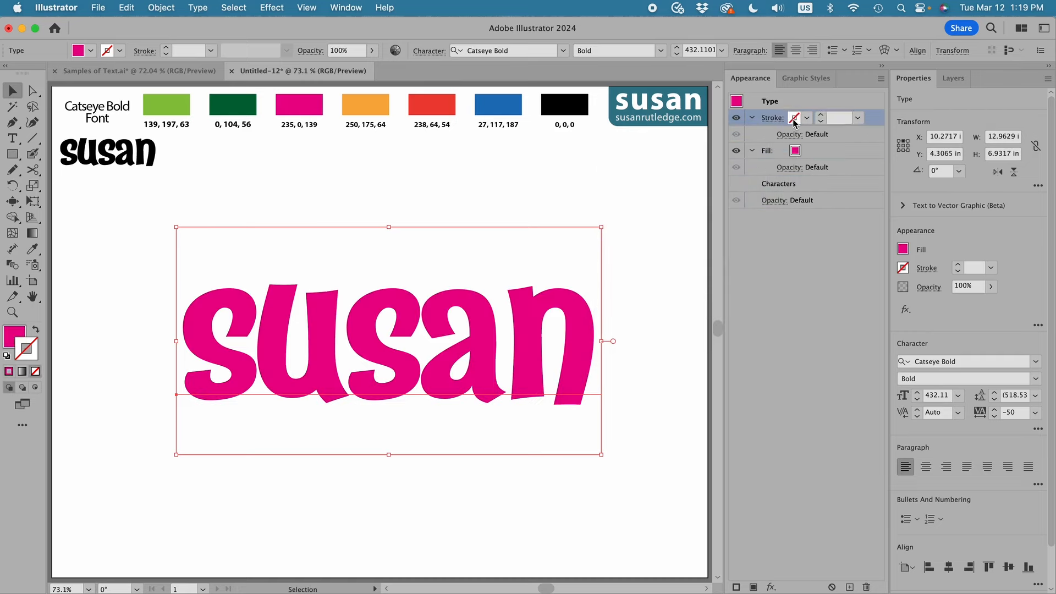
{"action": "left_click", "coordinate": [793, 119]}
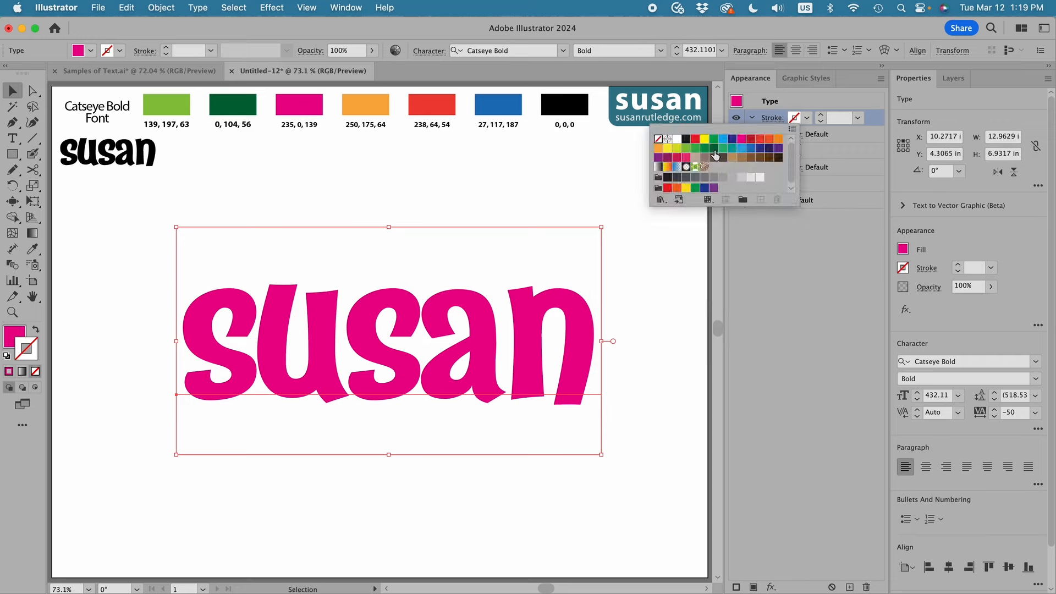
{"action": "left_click", "coordinate": [686, 148]}
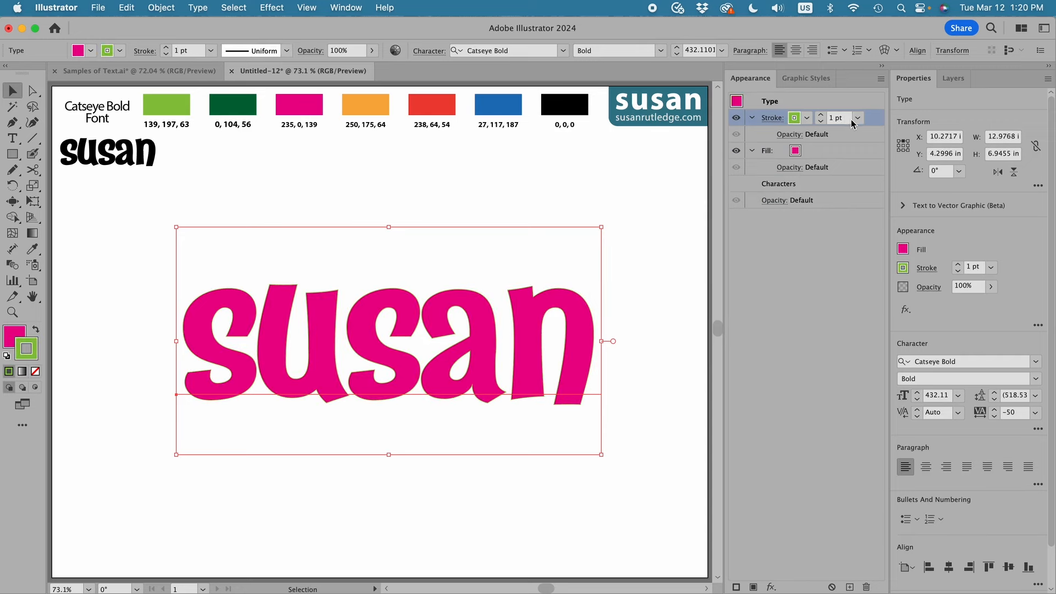
{"action": "left_click", "coordinate": [858, 118]}
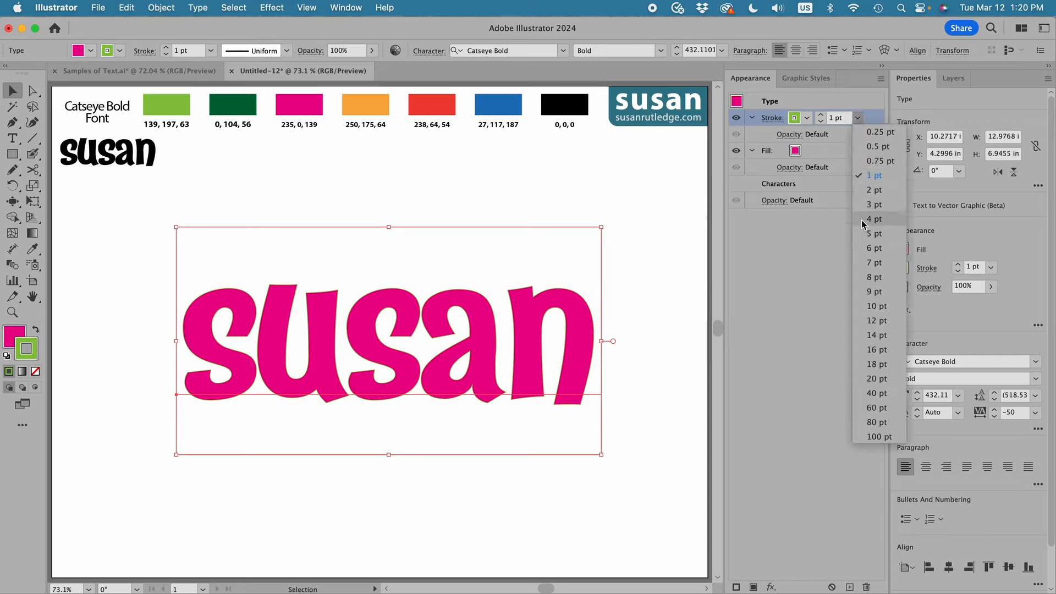
{"action": "left_click", "coordinate": [866, 248]}
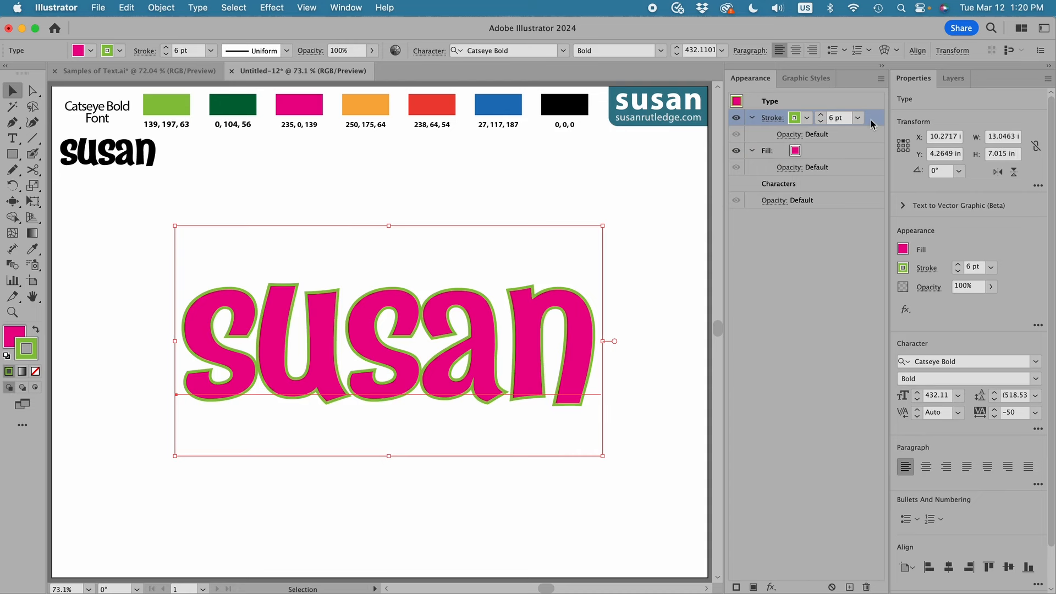
Step: Add an Offset Path effect to the green stroke with a 0.25 in offset, Miter joins and a miter limit of 4
{"action": "left_click", "coordinate": [772, 587]}
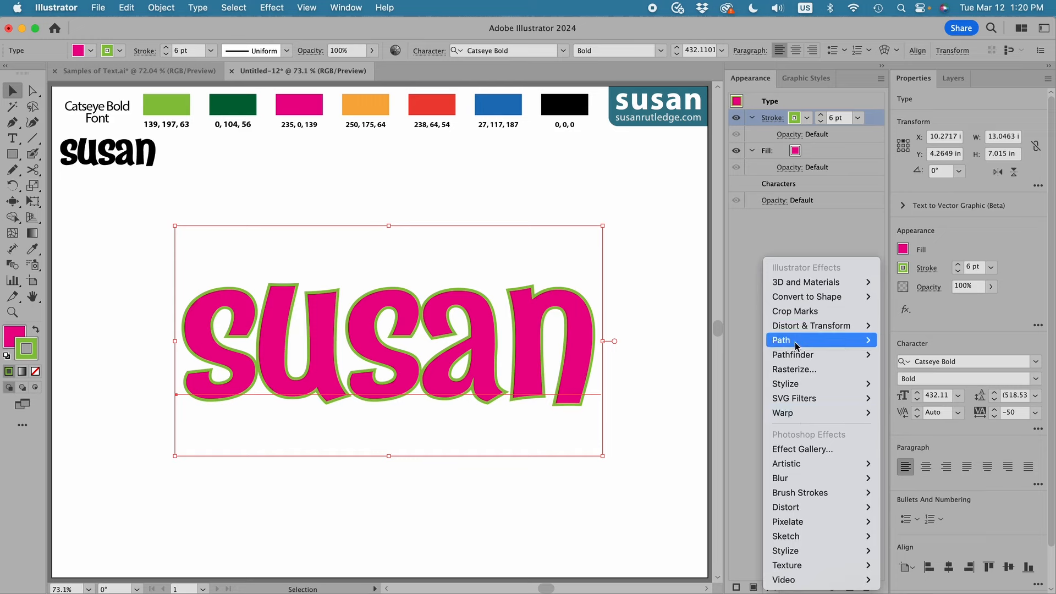
{"action": "mouse_move", "coordinate": [783, 345]}
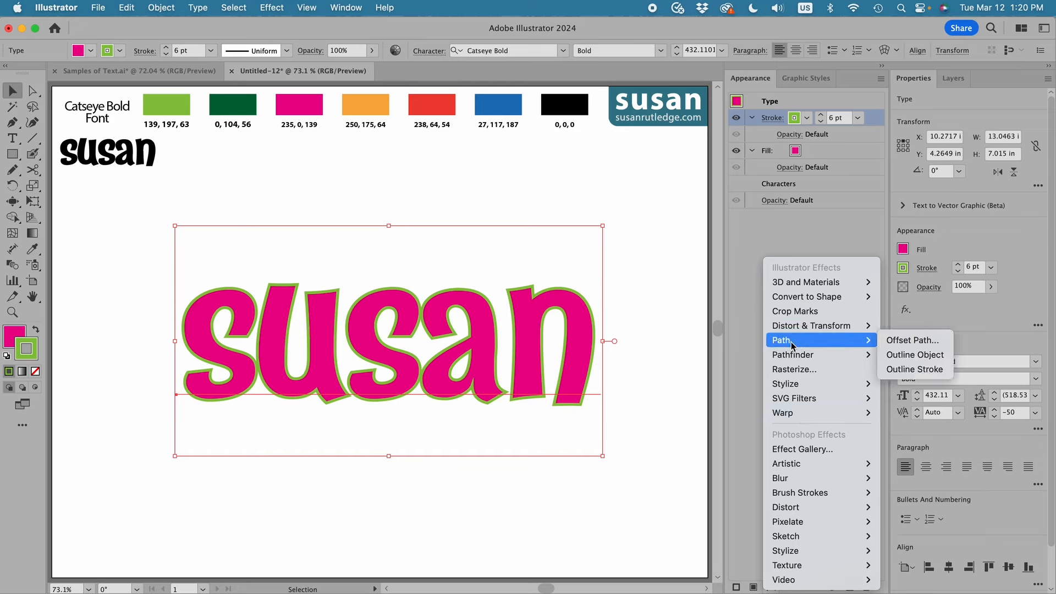
{"action": "left_click", "coordinate": [910, 342]}
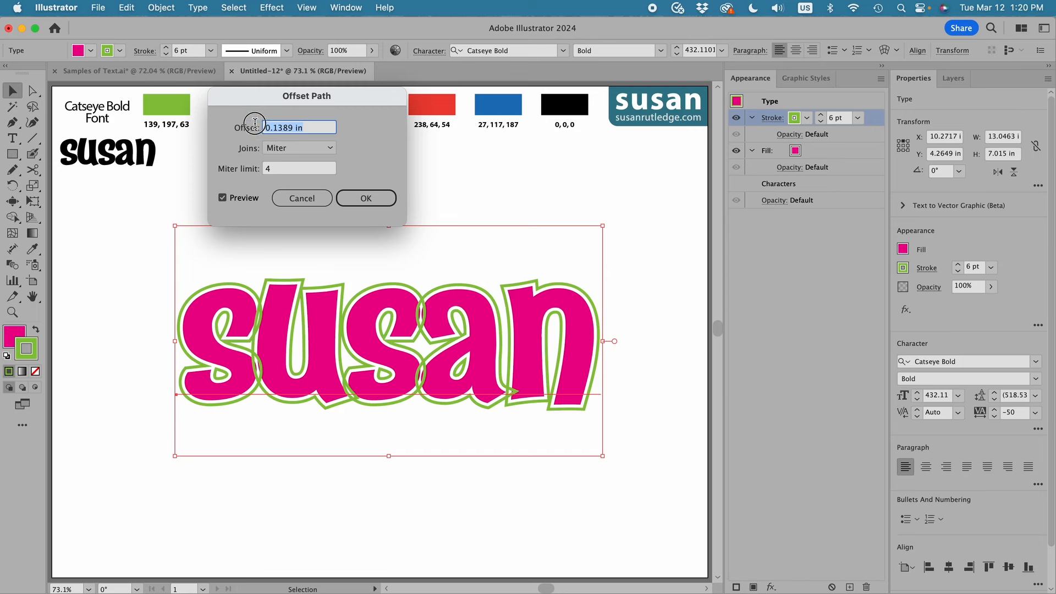
{"action": "type", "text": ".25"}
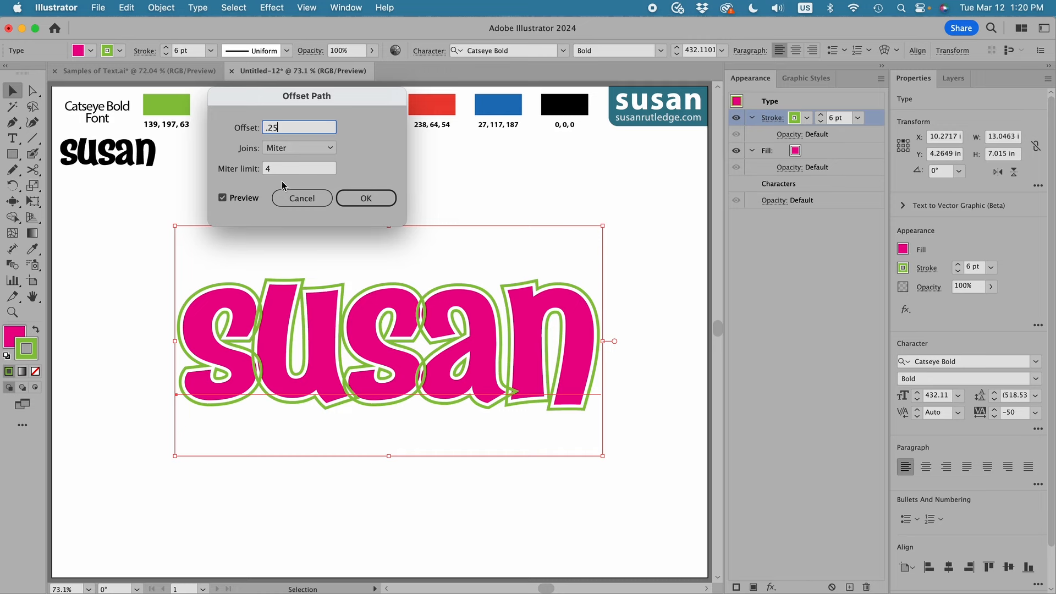
{"action": "left_click", "coordinate": [355, 199]}
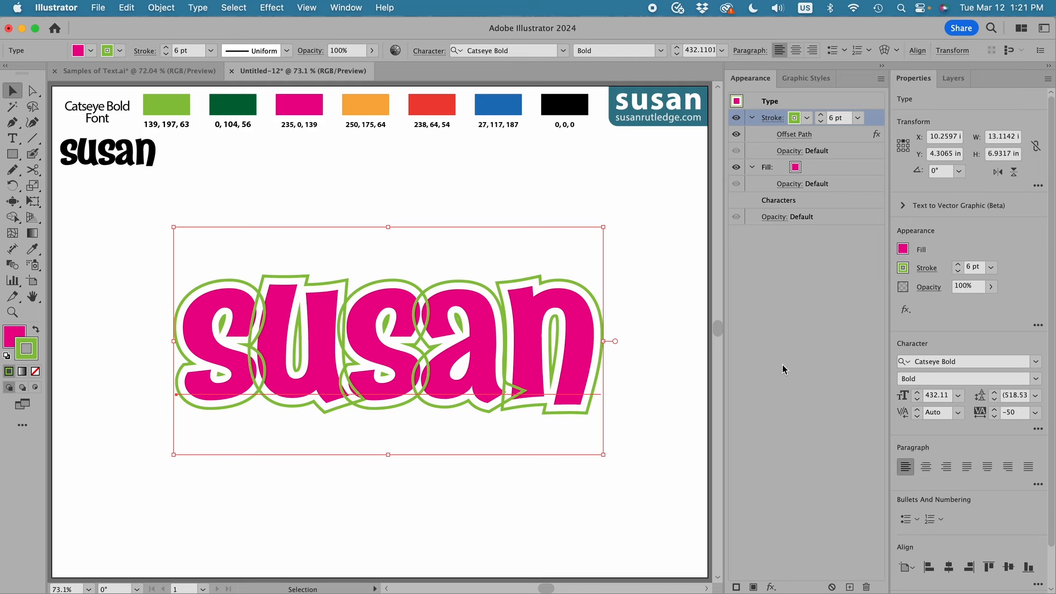
Step: Merge the overlapping green stroke outlines with the Pathfinder Add effect
{"action": "left_click", "coordinate": [772, 587]}
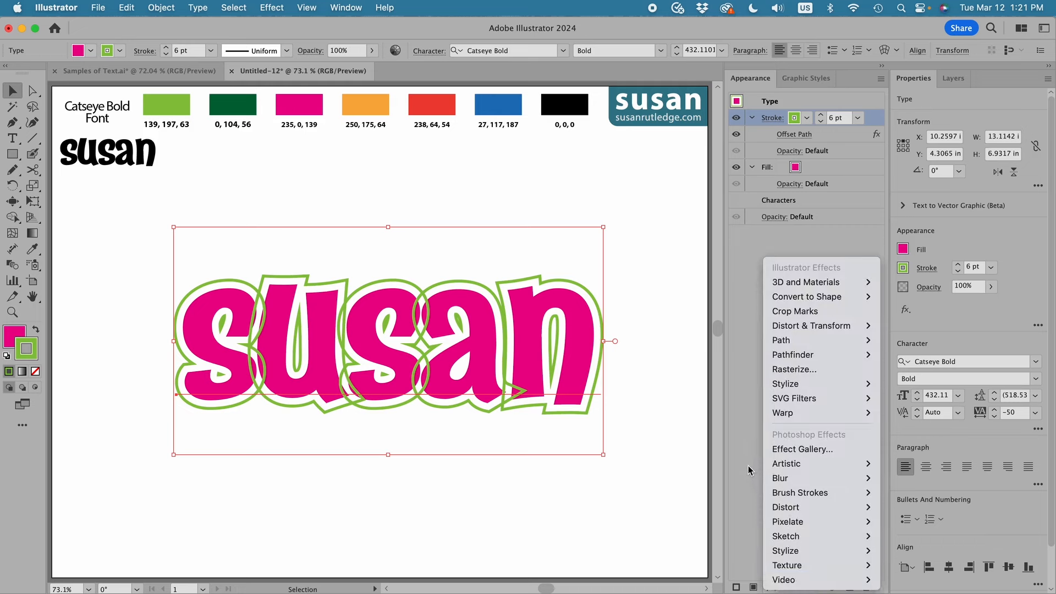
{"action": "mouse_move", "coordinate": [793, 357]}
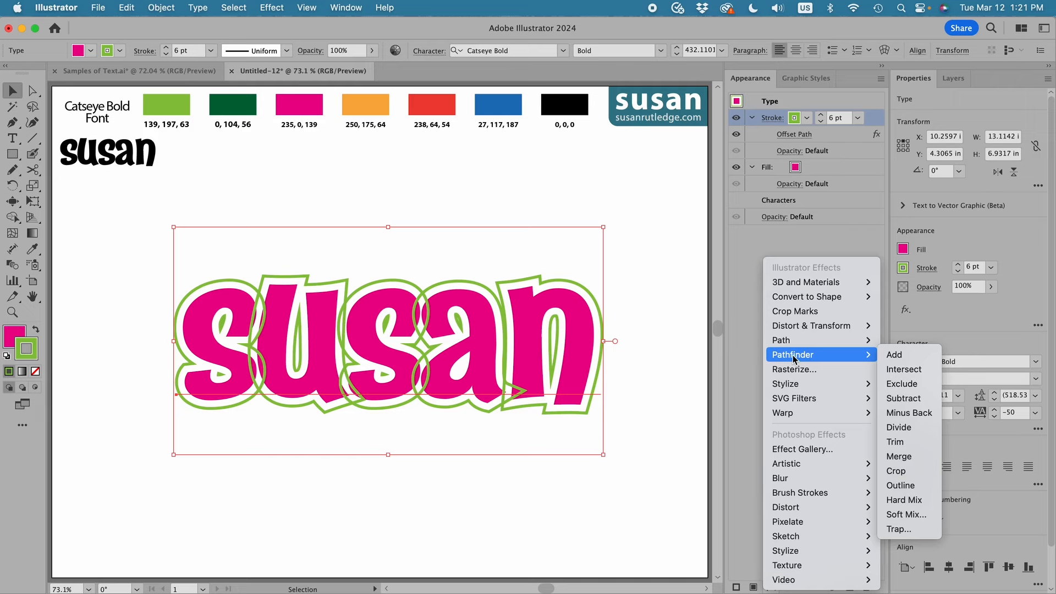
{"action": "left_click", "coordinate": [897, 356]}
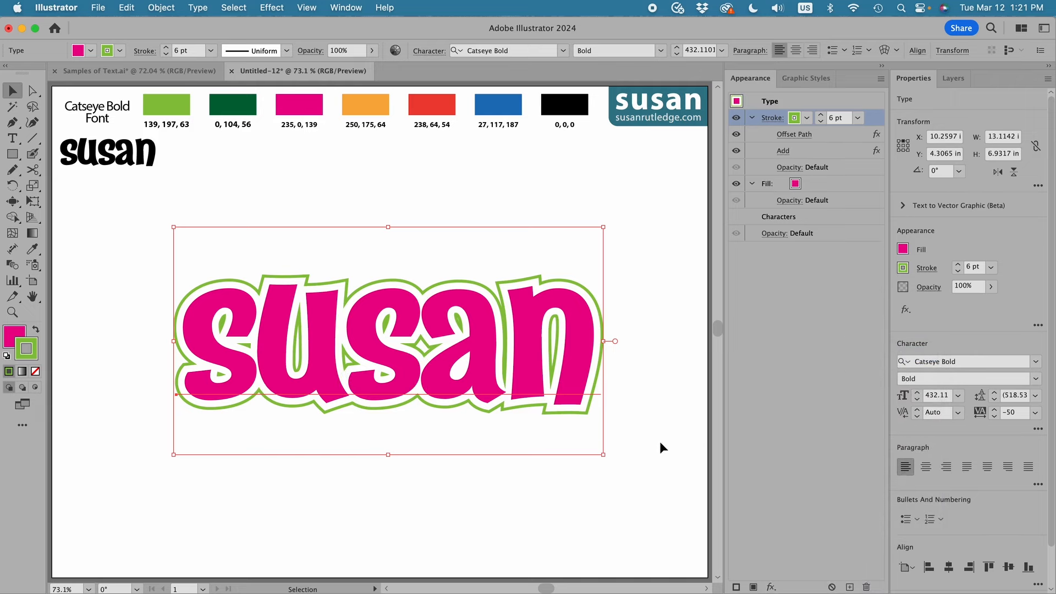
{"action": "left_click", "coordinate": [657, 418]}
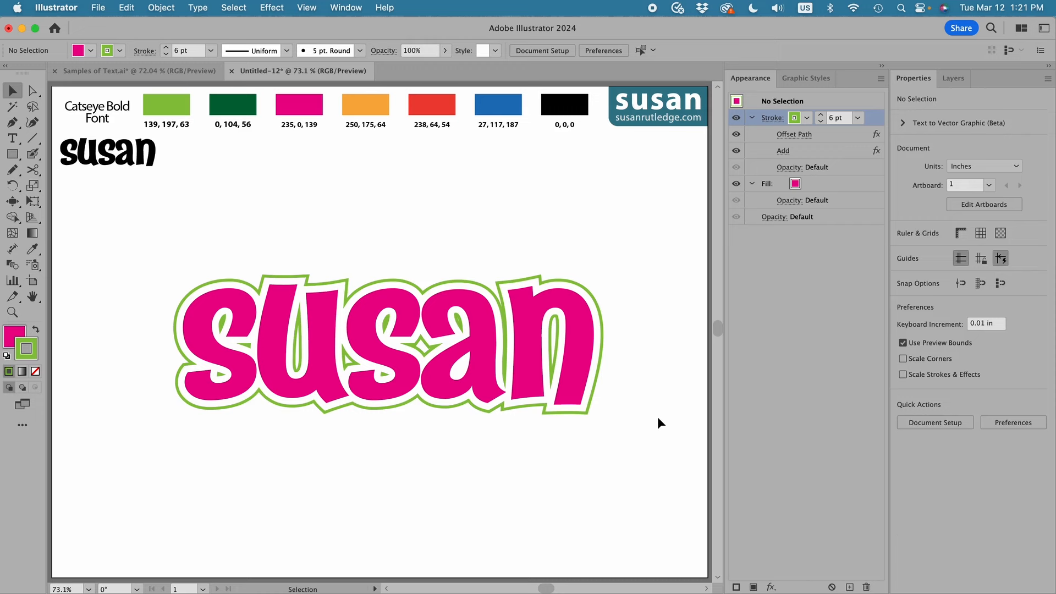
Step: Save the magenta word with its offset green outline as a new graphic style, and delete the word
{"action": "left_click", "coordinate": [571, 373]}
{"action": "left_click", "coordinate": [804, 78]}
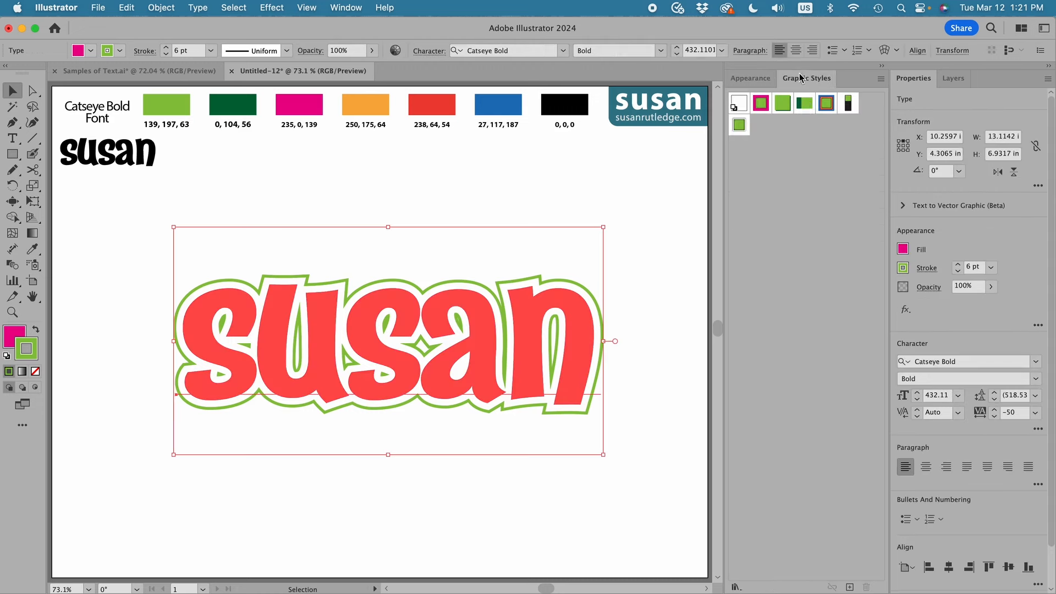
{"action": "left_click", "coordinate": [850, 587]}
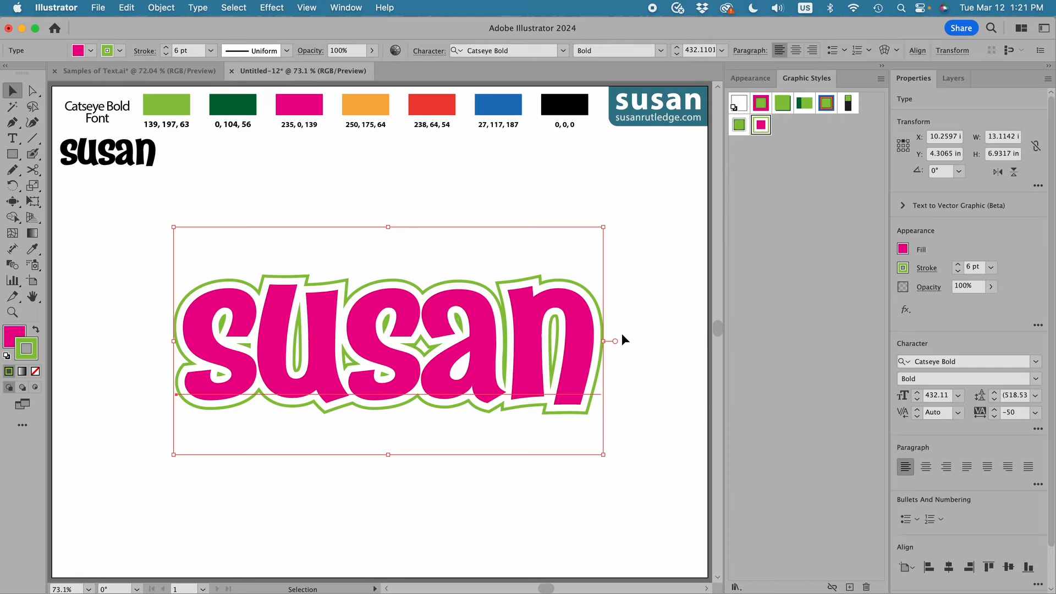
{"action": "key", "text": "Delete"}
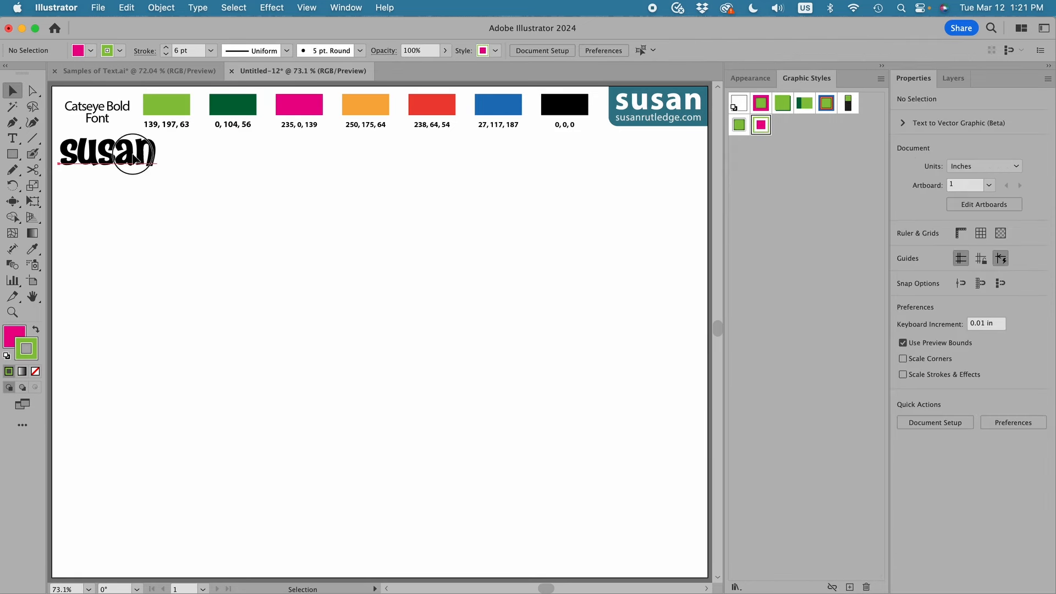
Step: Enlarge the small black word to about 13.35 in wide across the artboard, and remove its fill and stroke
{"action": "left_click_drag", "start_coordinate": [130, 154], "coordinate": [602, 487]}
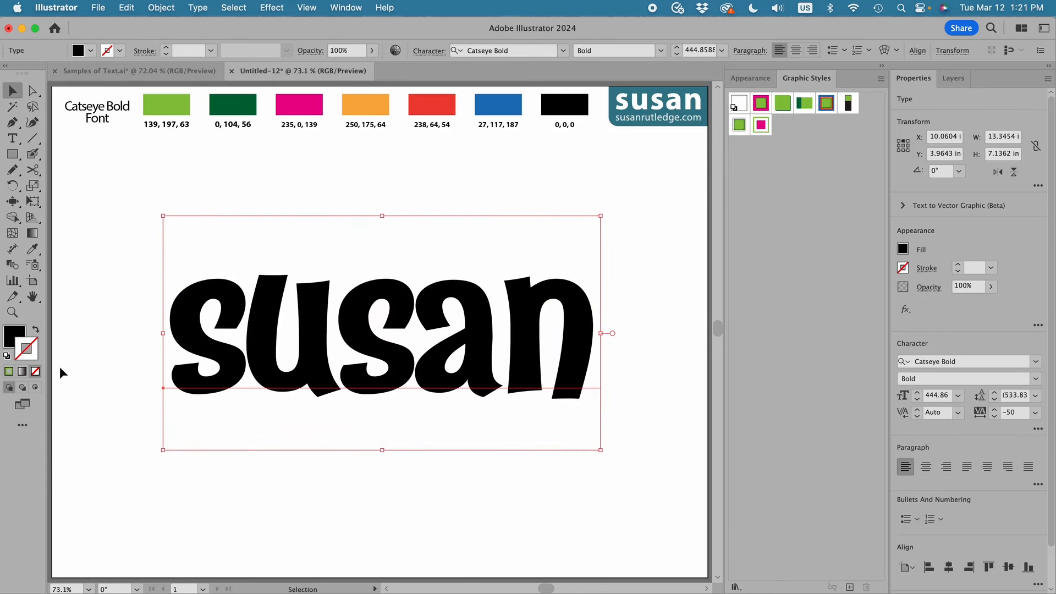
{"action": "left_click", "coordinate": [13, 334]}
{"action": "left_click", "coordinate": [106, 52]}
{"action": "left_click", "coordinate": [35, 371]}
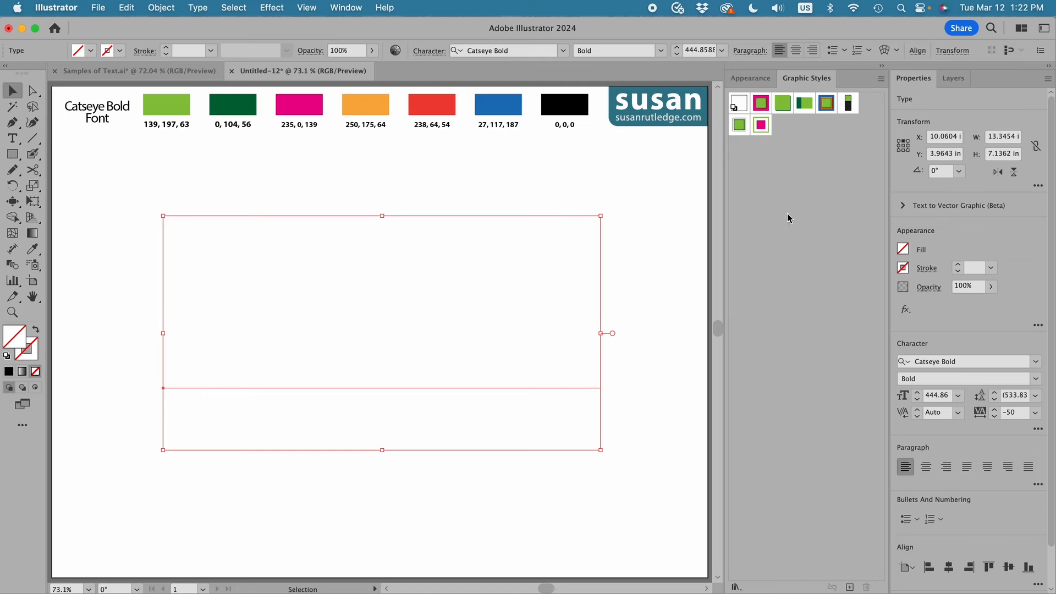
Step: Add a new fill to the unpainted word and colour it light green (139, 197, 63)
{"action": "left_click", "coordinate": [755, 82]}
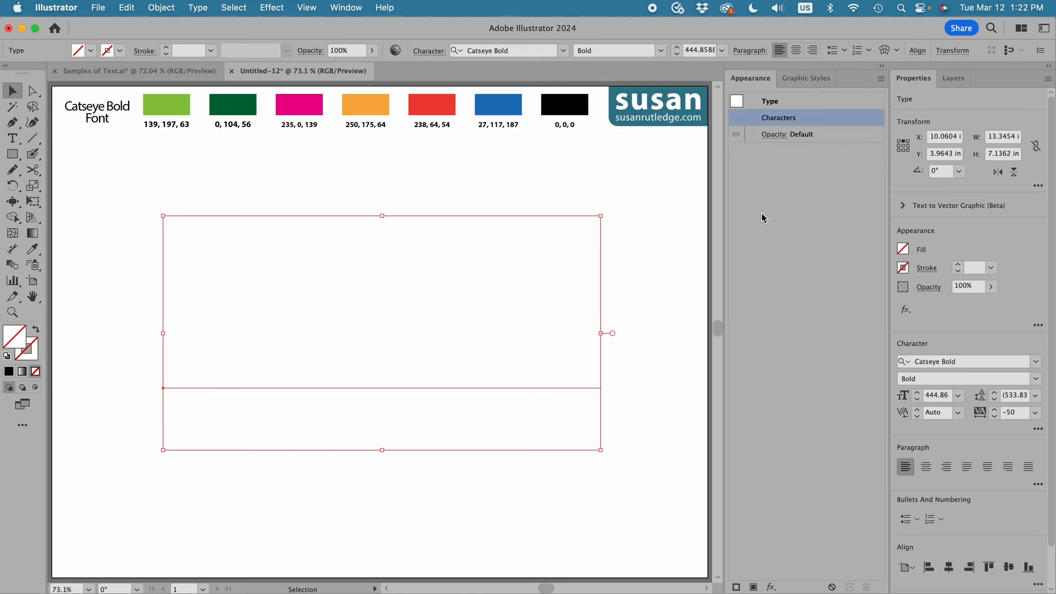
{"action": "left_click", "coordinate": [753, 587]}
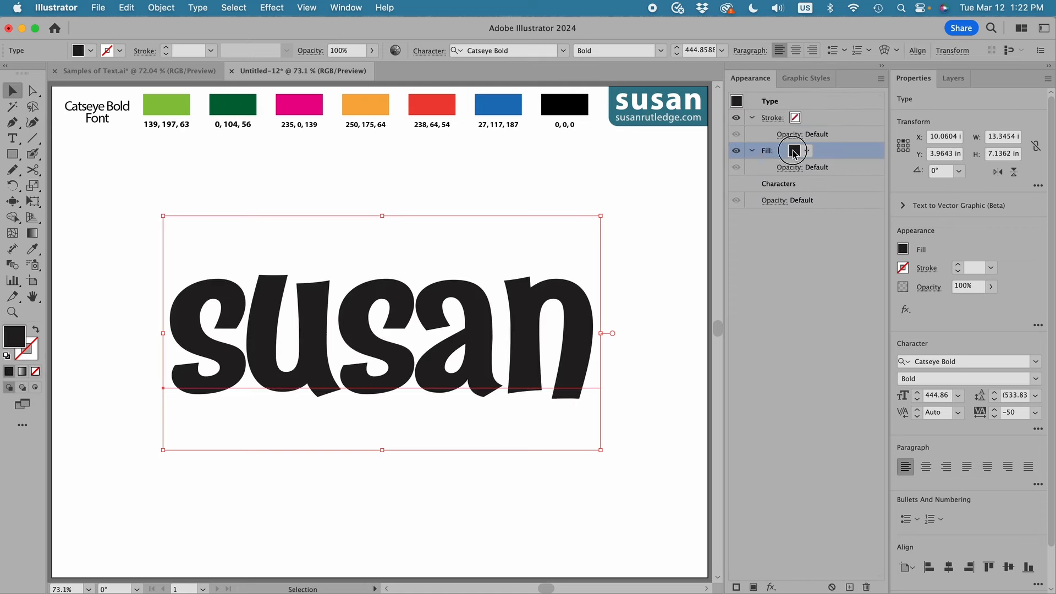
{"action": "left_click", "coordinate": [792, 151]}
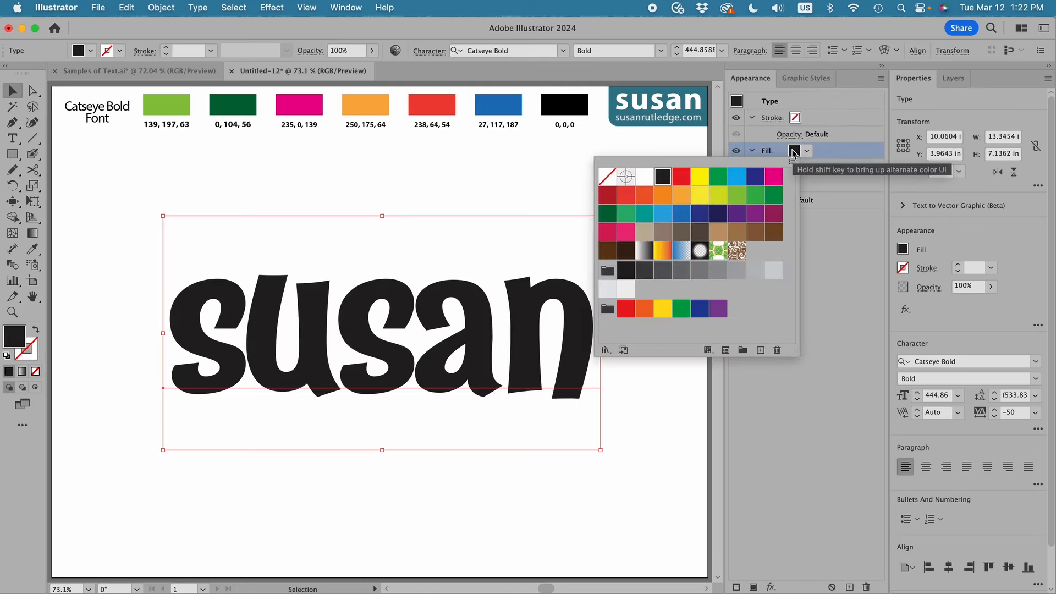
{"action": "left_click", "coordinate": [736, 195]}
{"action": "left_click", "coordinate": [836, 119]}
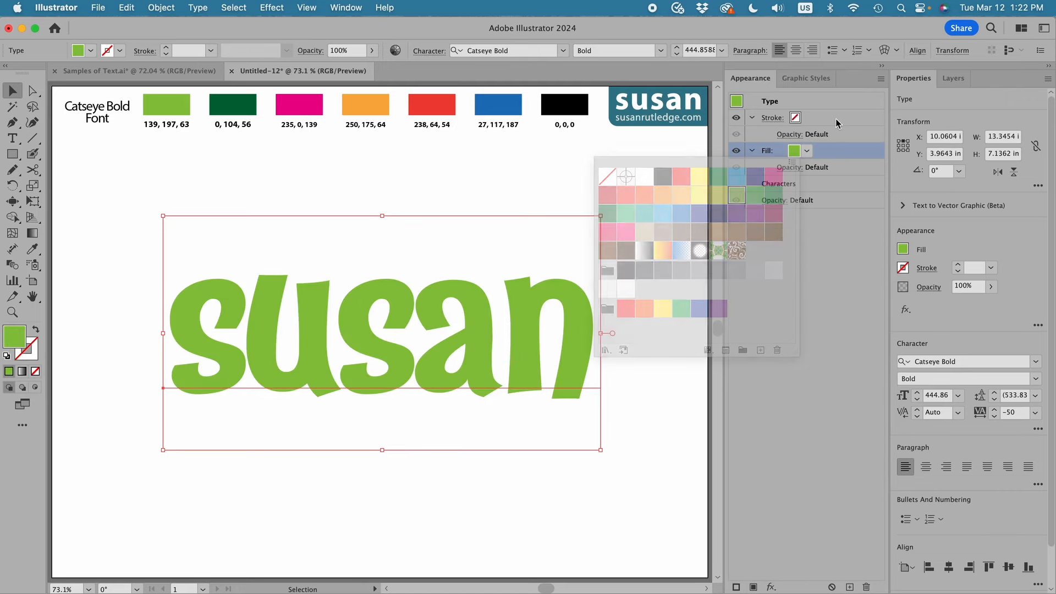
Step: Set the green word's stroke to black with a weight of 9 pt
{"action": "left_click", "coordinate": [799, 122]}
{"action": "left_click", "coordinate": [796, 120]}
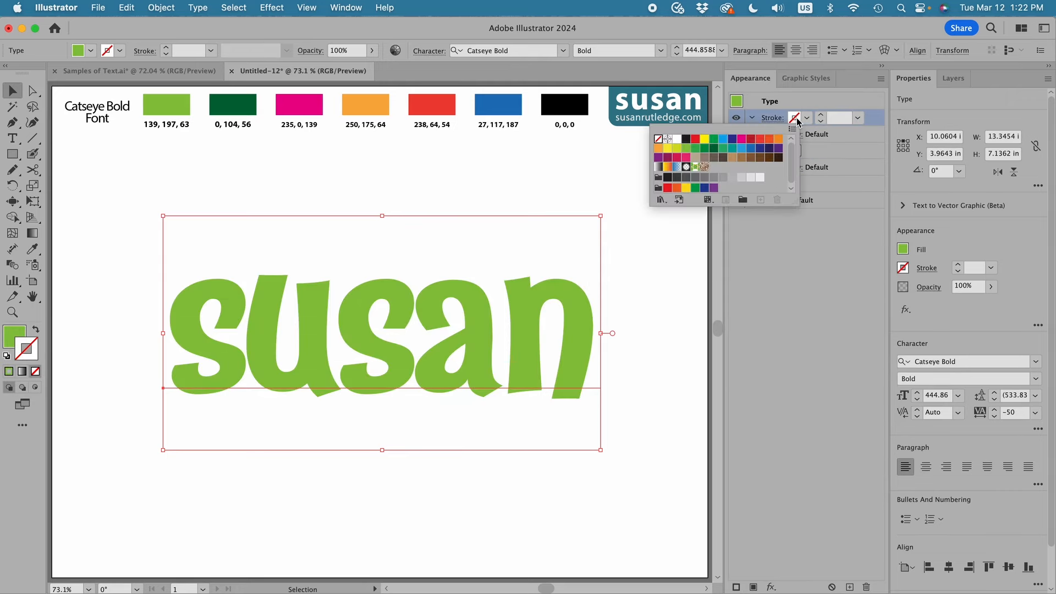
{"action": "left_click", "coordinate": [685, 138]}
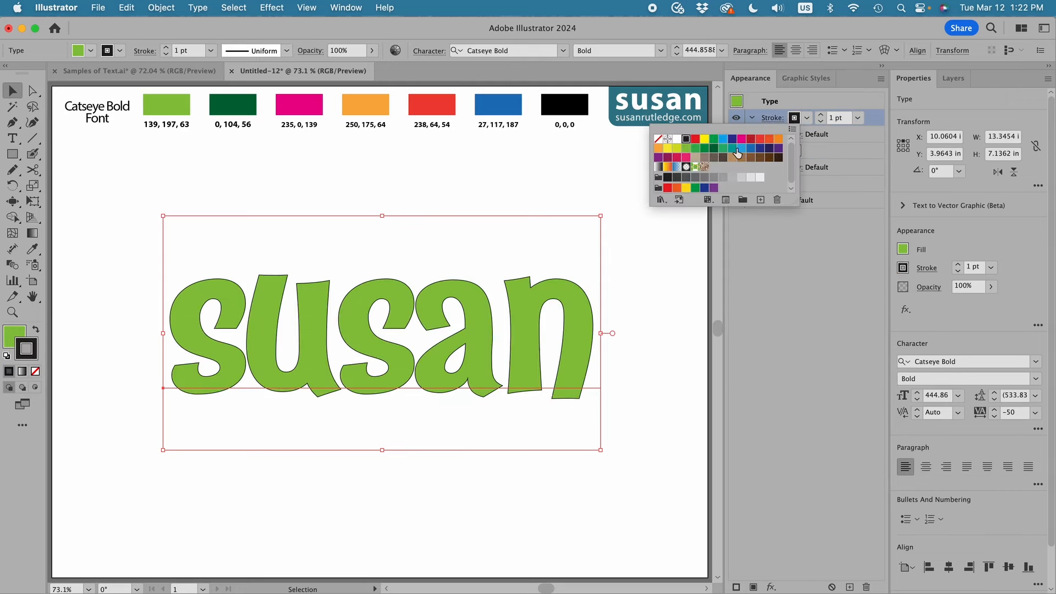
{"action": "left_click", "coordinate": [857, 118]}
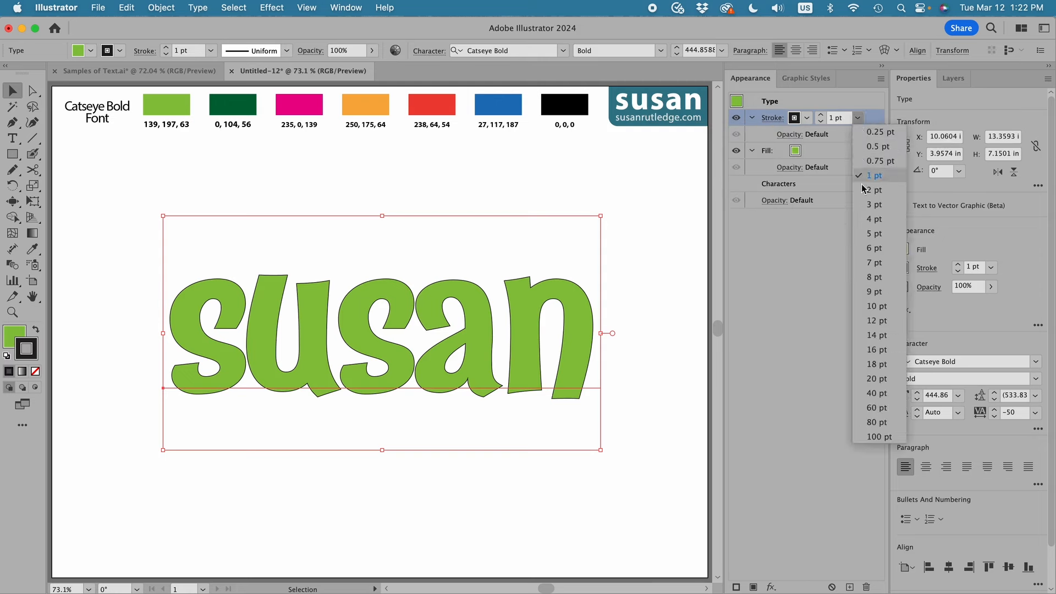
{"action": "left_click", "coordinate": [874, 292]}
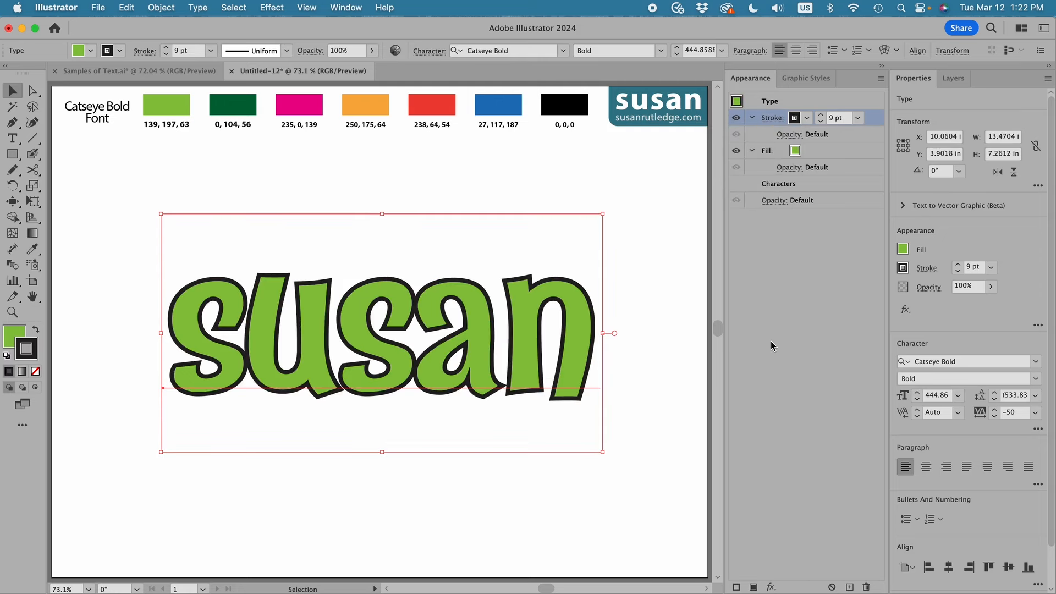
Step: Add a second stroke above the black one, coloured white with a weight of 5 pt
{"action": "left_click", "coordinate": [736, 587]}
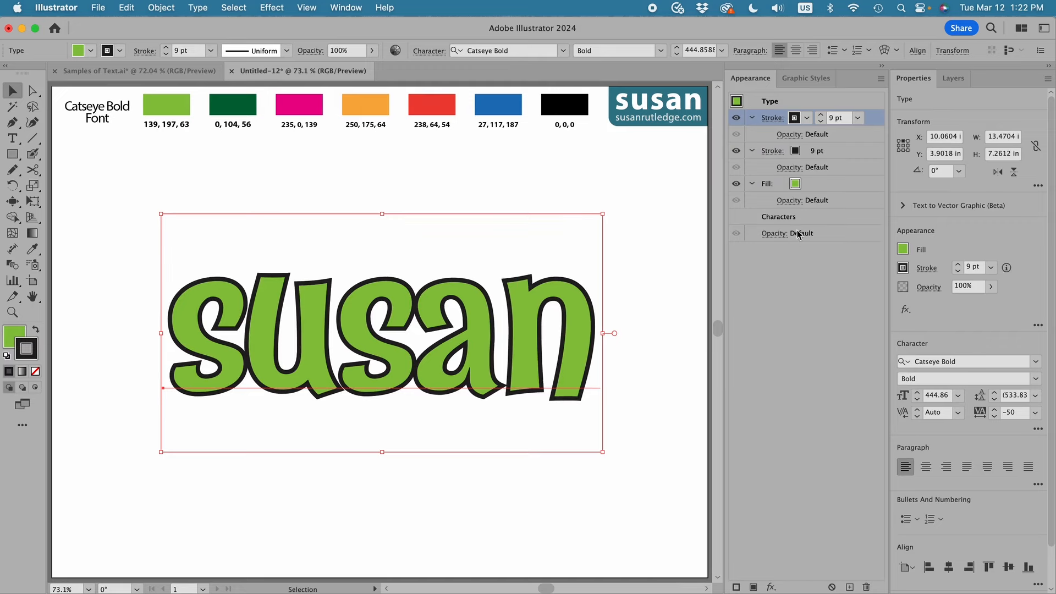
{"action": "left_click", "coordinate": [794, 118]}
{"action": "left_click", "coordinate": [676, 139]}
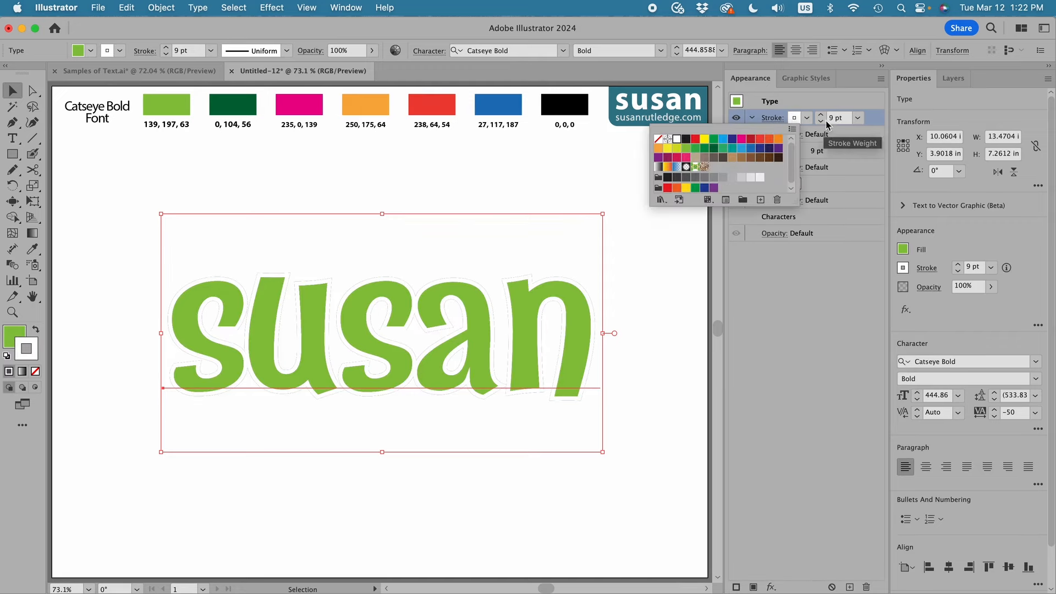
{"action": "double_click", "coordinate": [845, 118]}
{"action": "type", "text": "5"}
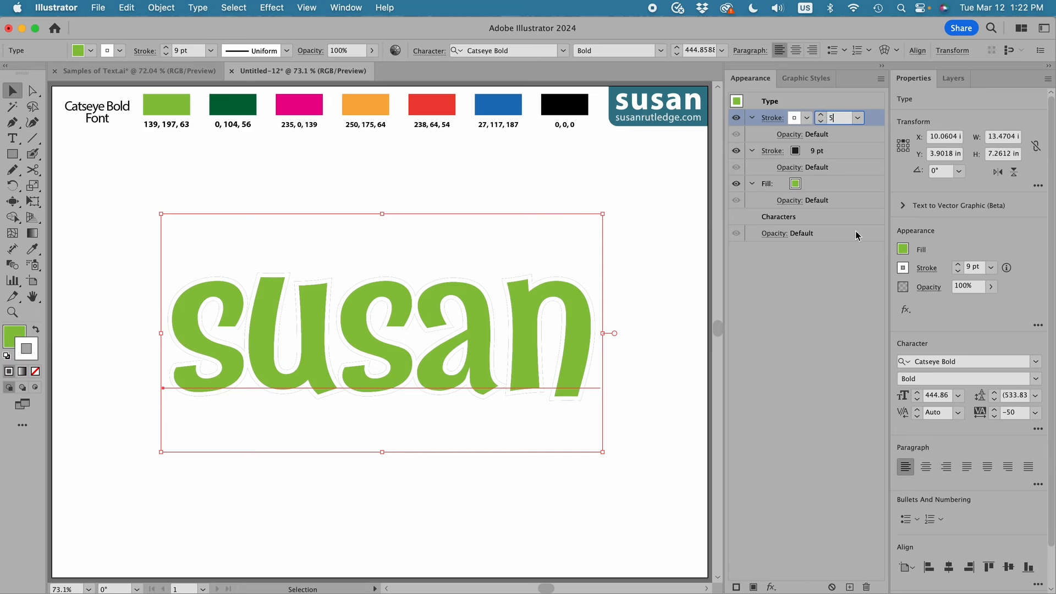
{"action": "key", "text": "Return"}
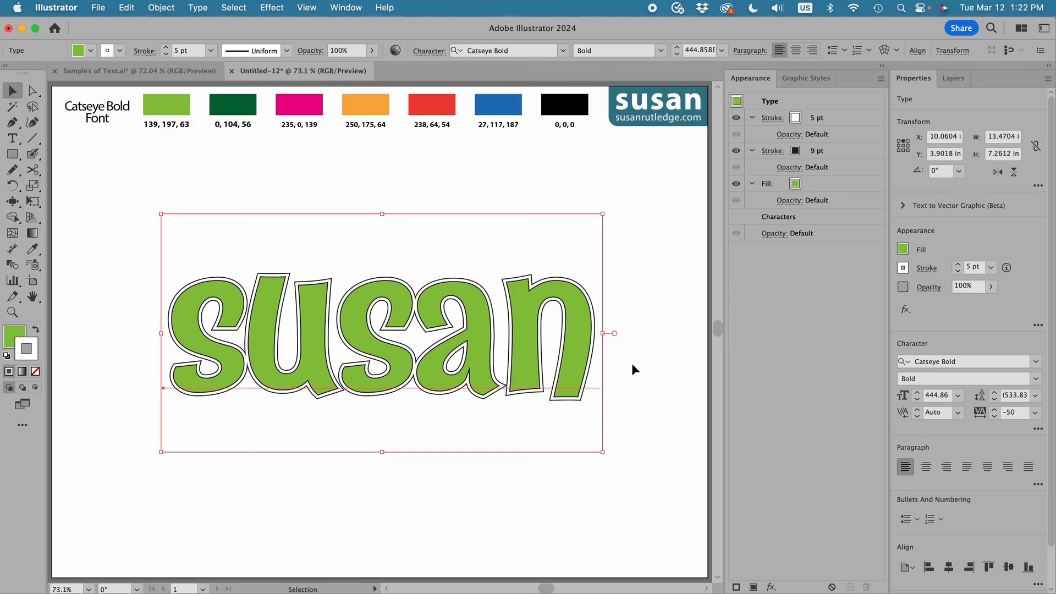
Step: Turn the white stroke into a dotted line with round caps, a 1 pt dash and a 9 pt gap
{"action": "left_click", "coordinate": [773, 119]}
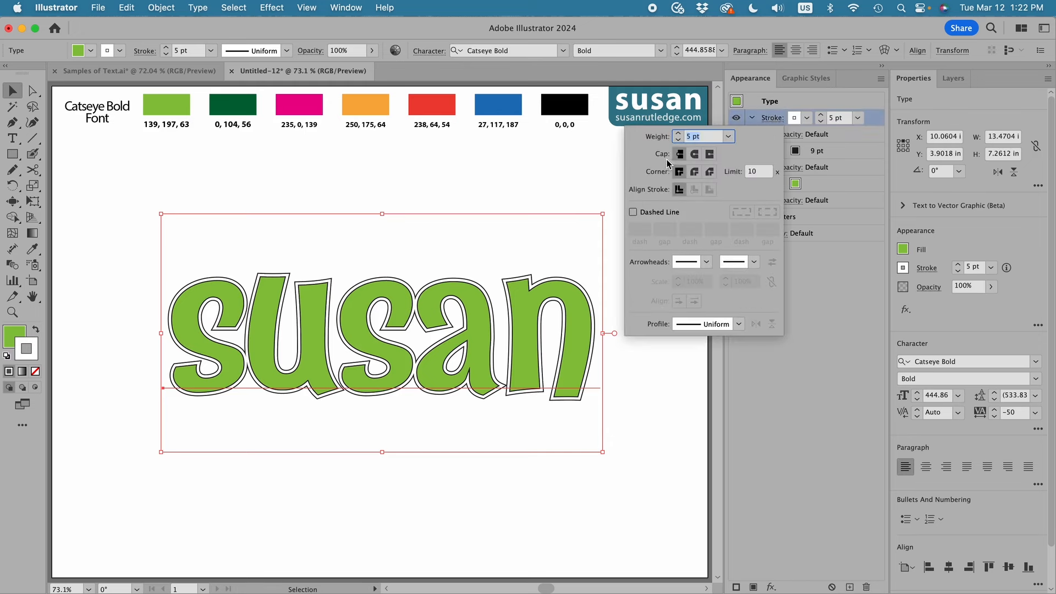
{"action": "left_click", "coordinate": [695, 155]}
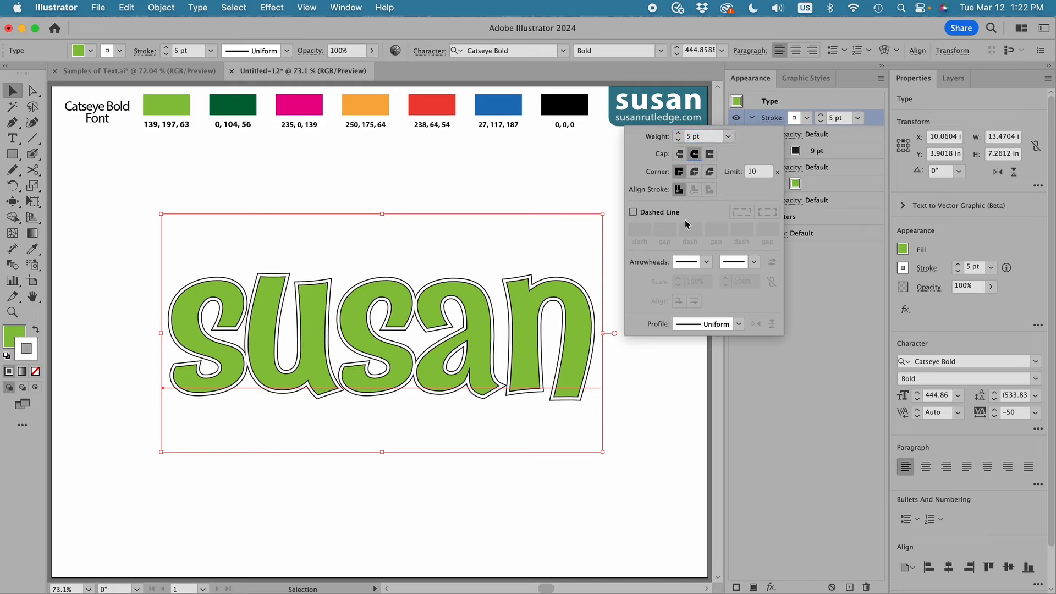
{"action": "left_click", "coordinate": [633, 213]}
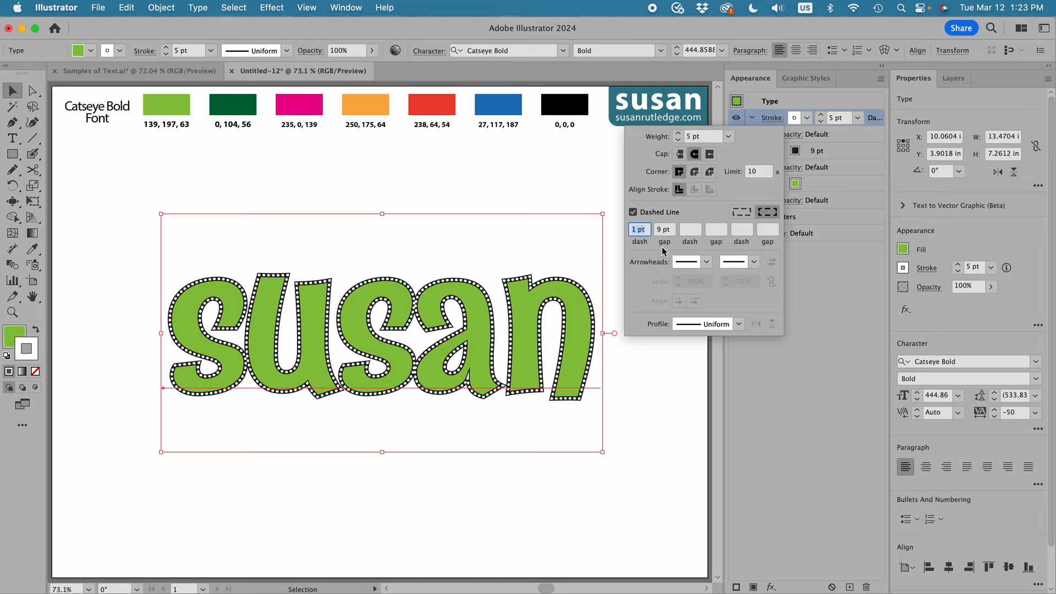
{"action": "left_click", "coordinate": [830, 276]}
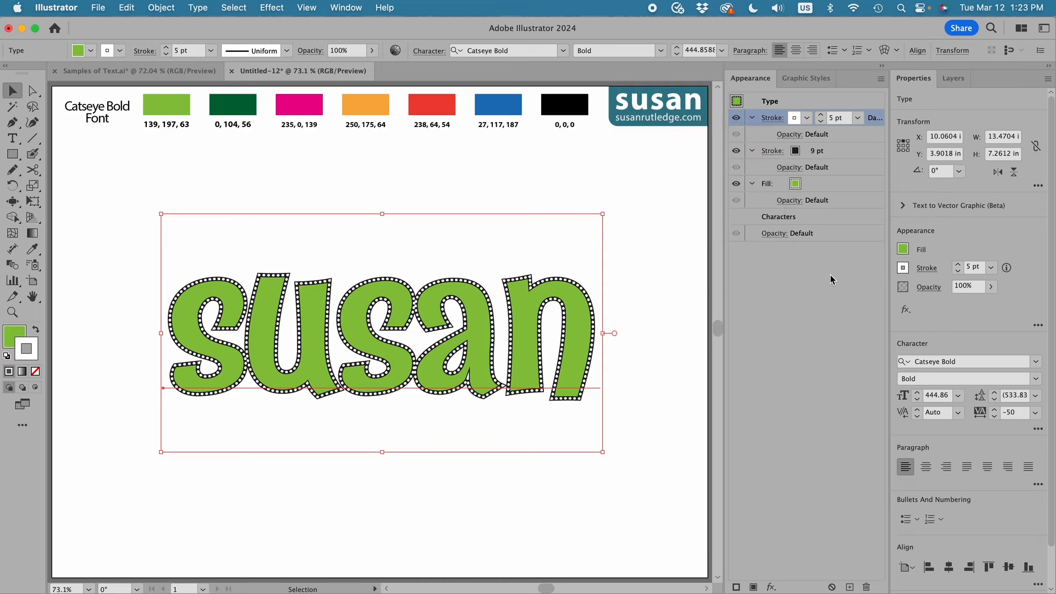
{"action": "left_click", "coordinate": [664, 308]}
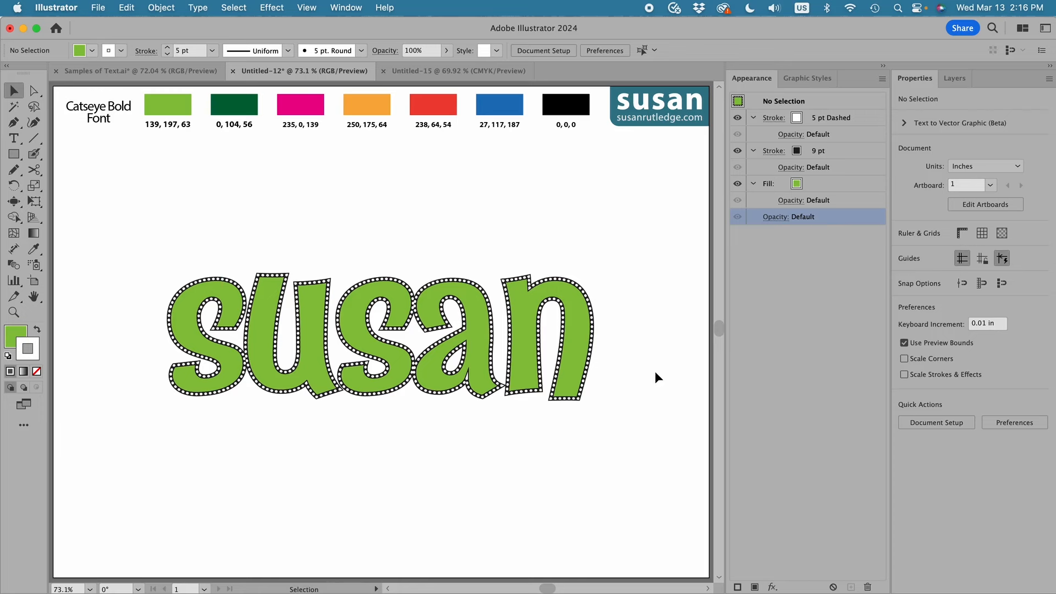
Step: Replace the middle letter s of the word with z
{"action": "double_click", "coordinate": [386, 349]}
{"action": "left_click_drag", "start_coordinate": [408, 344], "coordinate": [334, 344]}
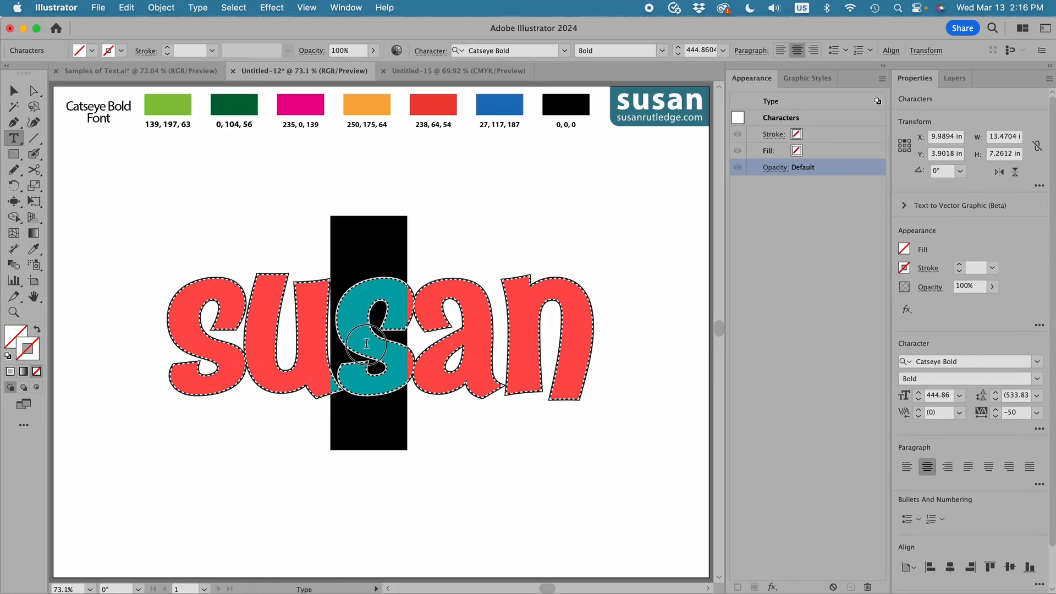
{"action": "key", "text": "BackSpace"}
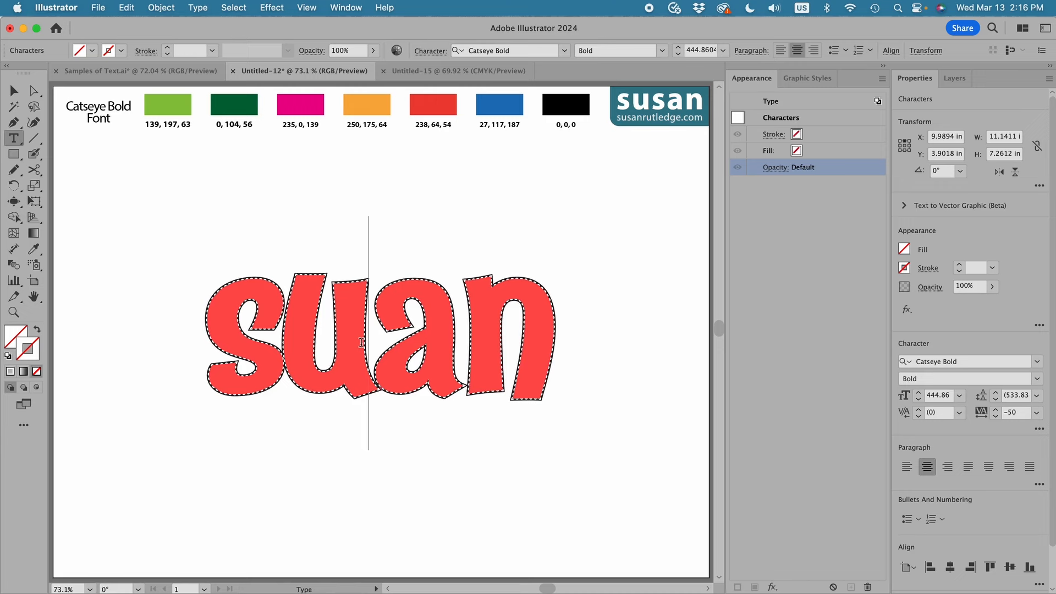
{"action": "type", "text": "z"}
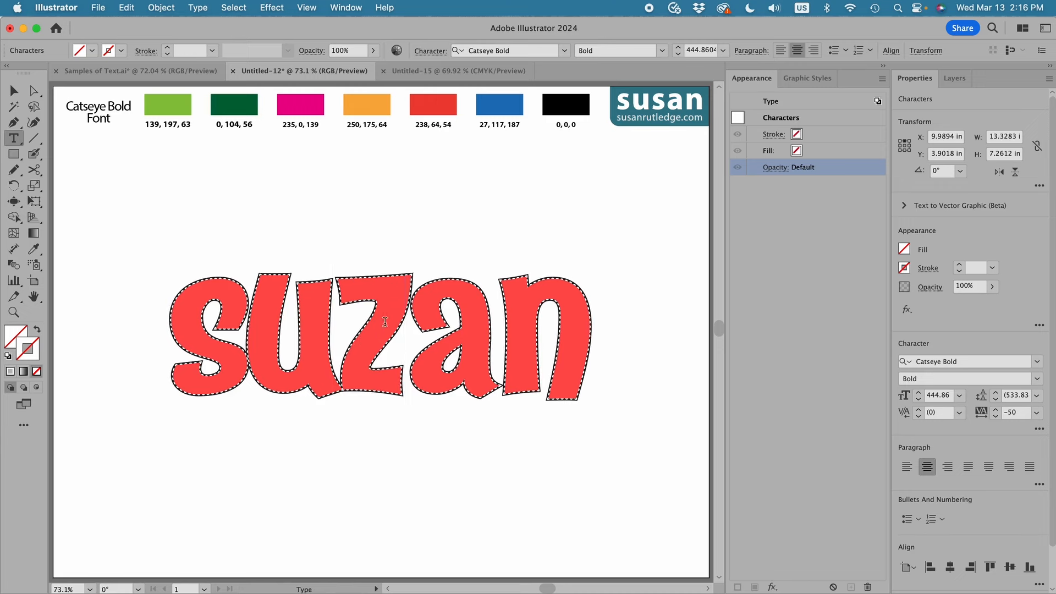
{"action": "left_click", "coordinate": [13, 91]}
{"action": "left_click", "coordinate": [629, 374]}
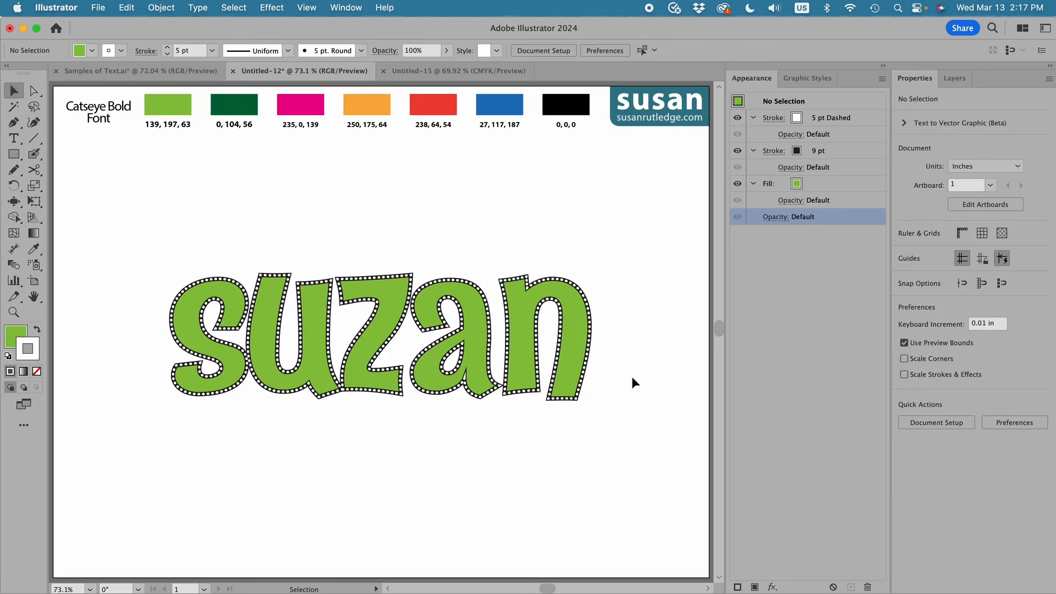
Step: Try an orange fill on the dotted-outline word, and return the fill to light green
{"action": "left_click", "coordinate": [529, 336]}
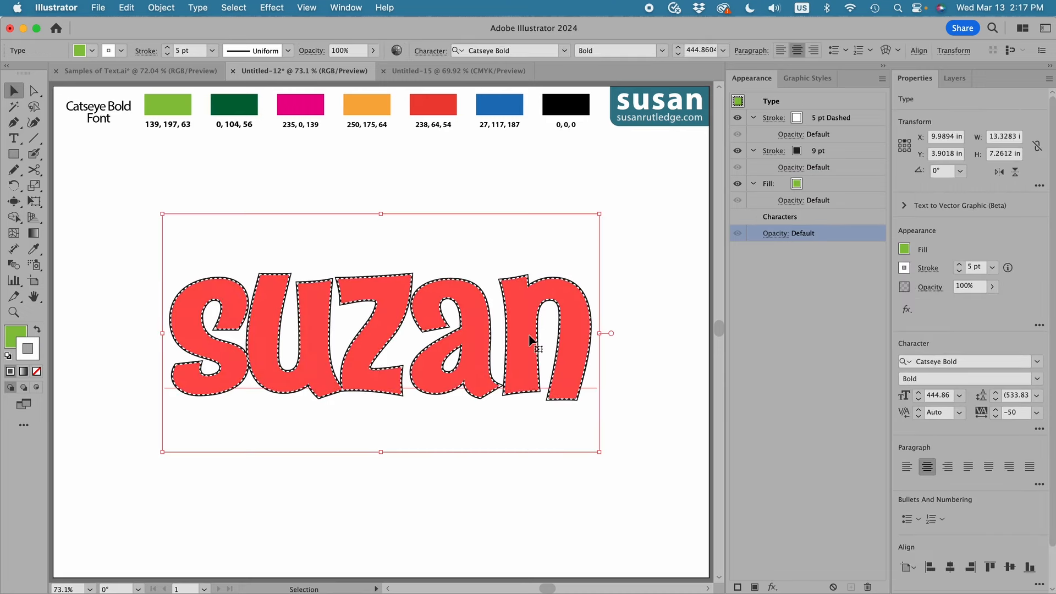
{"action": "left_click", "coordinate": [795, 185]}
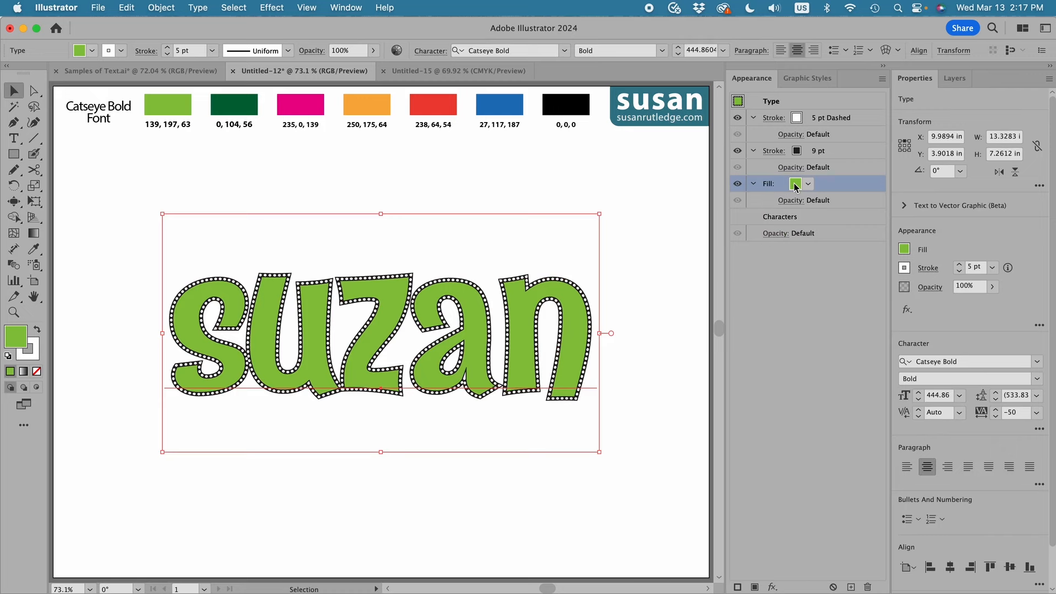
{"action": "left_click", "coordinate": [795, 186]}
{"action": "left_click", "coordinate": [664, 227]}
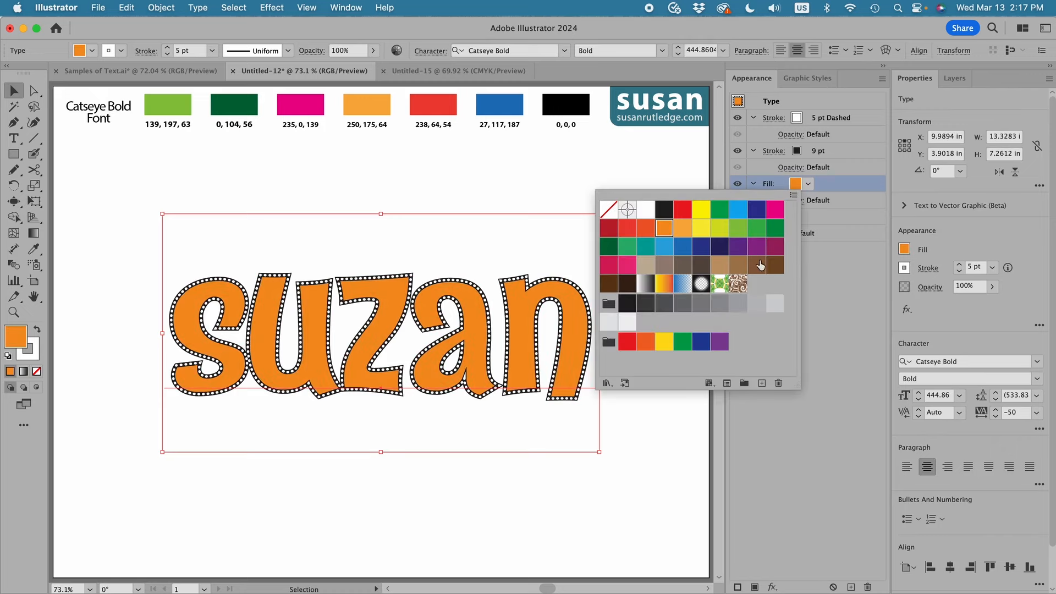
{"action": "left_click", "coordinate": [738, 227]}
{"action": "left_click", "coordinate": [696, 434]}
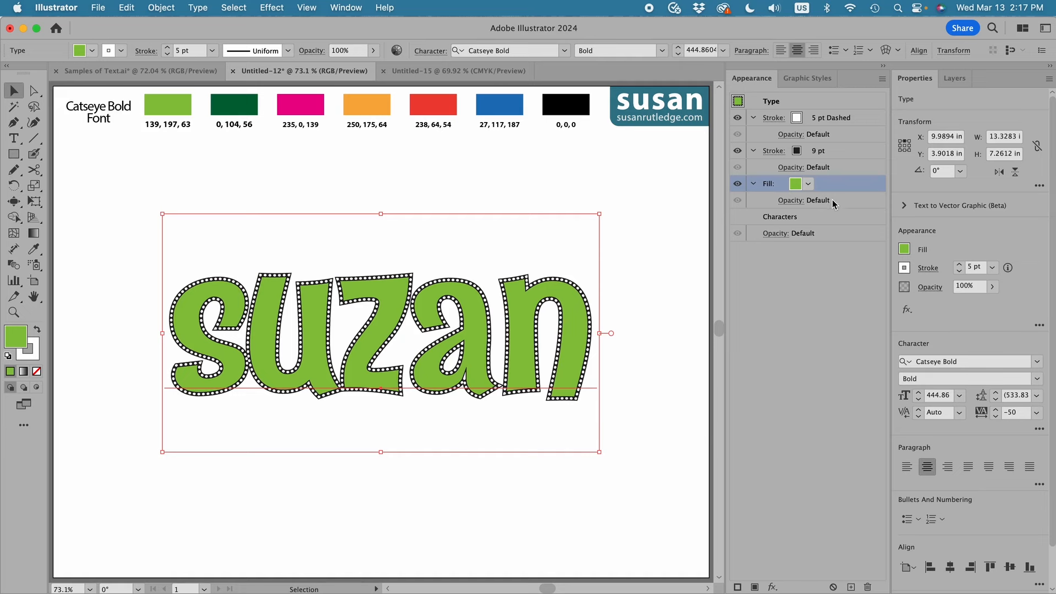
Step: Save the green word with its dotted black-and-white outline as a new graphic style, and delete the word
{"action": "left_click", "coordinate": [815, 81]}
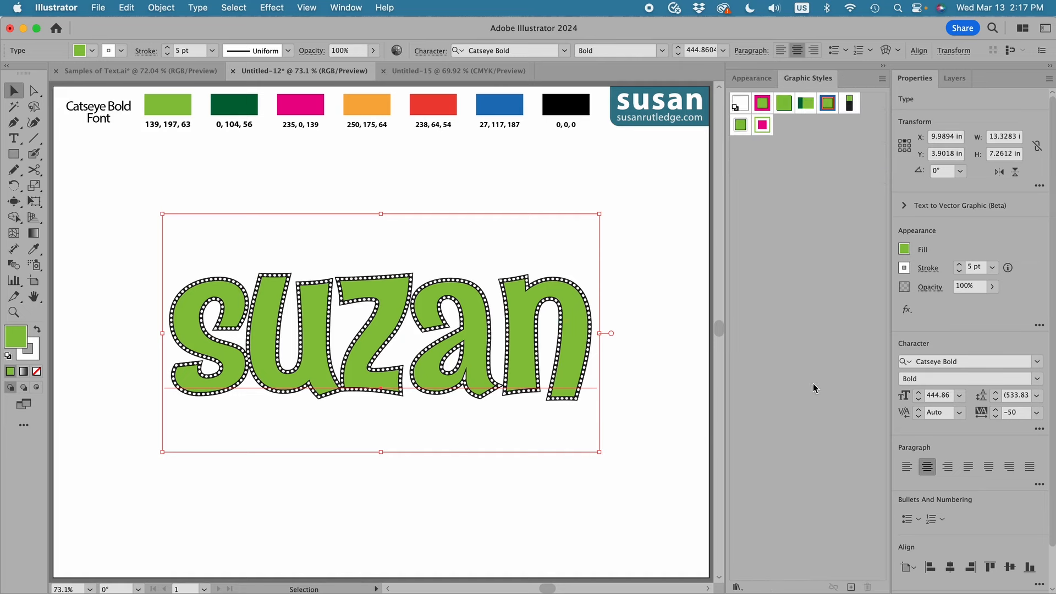
{"action": "left_click", "coordinate": [851, 587]}
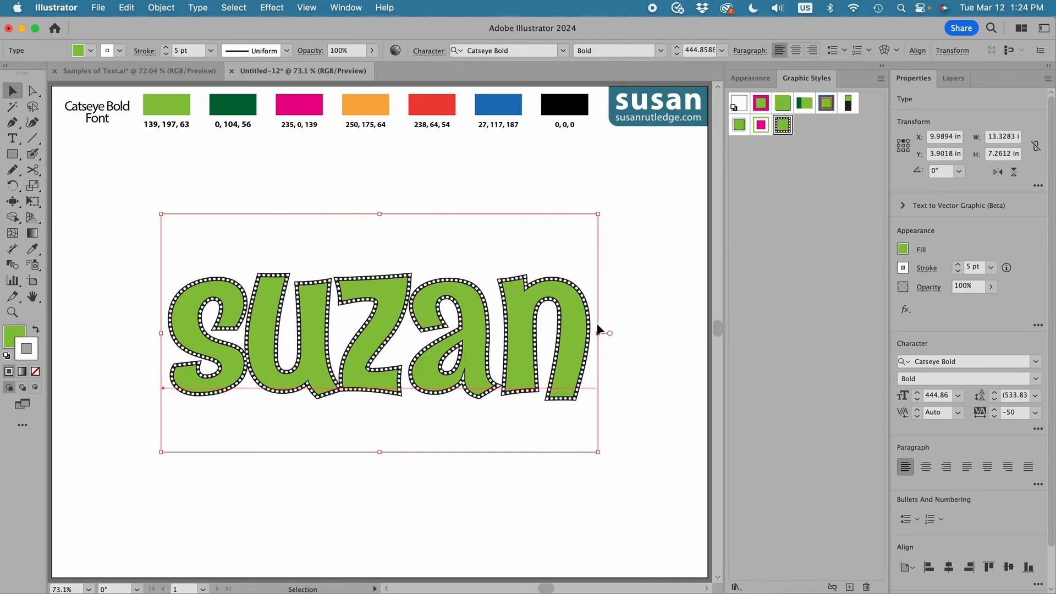
{"action": "key", "text": "Delete"}
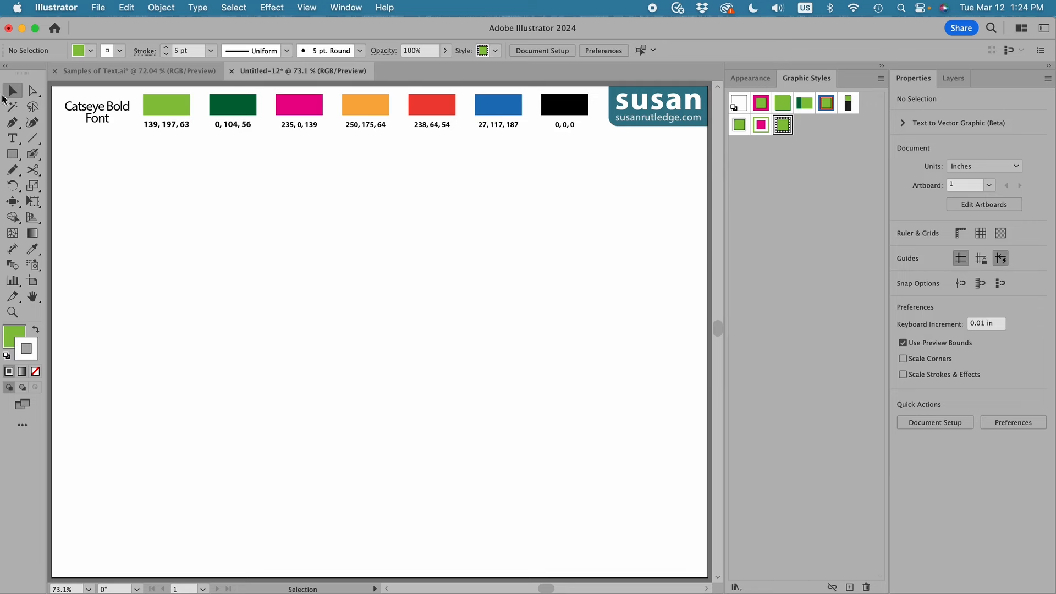
Step: Create the sample word as new black text in Catseye Bold, and move it to the middle of the artboard
{"action": "left_click", "coordinate": [12, 138]}
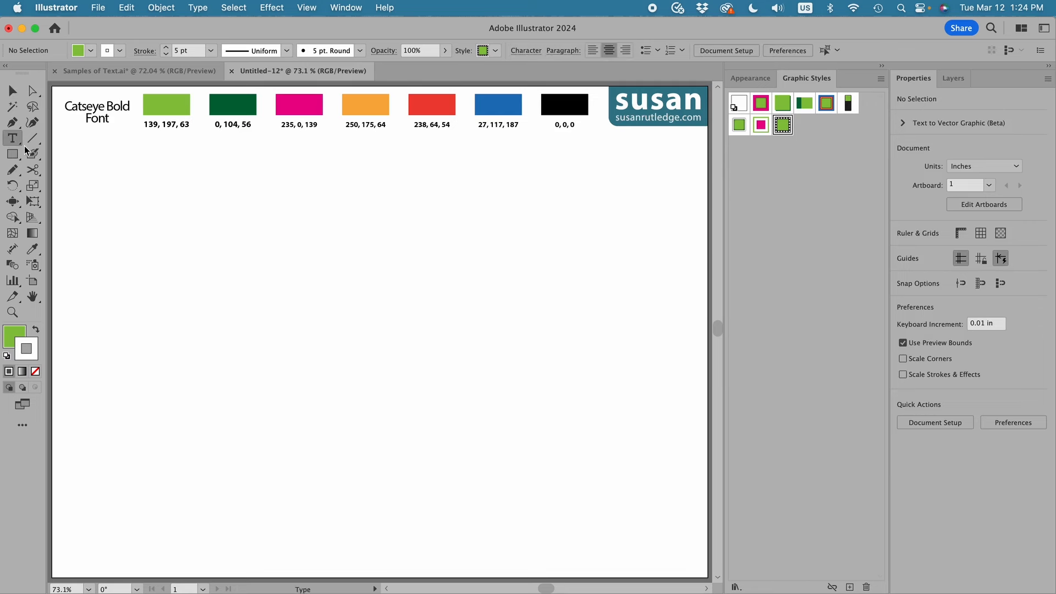
{"action": "left_click", "coordinate": [175, 258]}
{"action": "type", "text": "susan"}
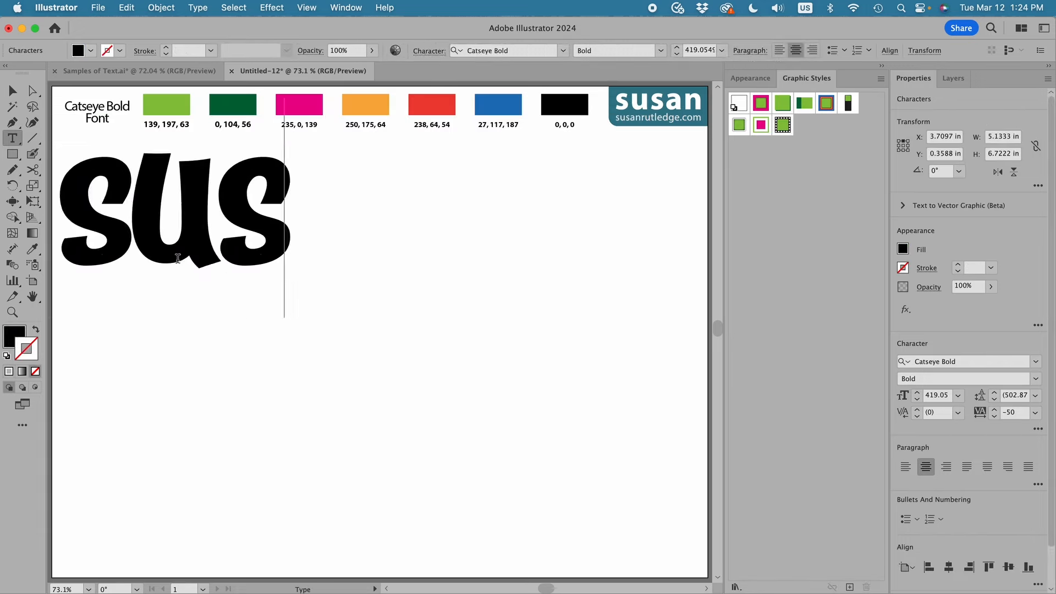
{"action": "left_click", "coordinate": [12, 91]}
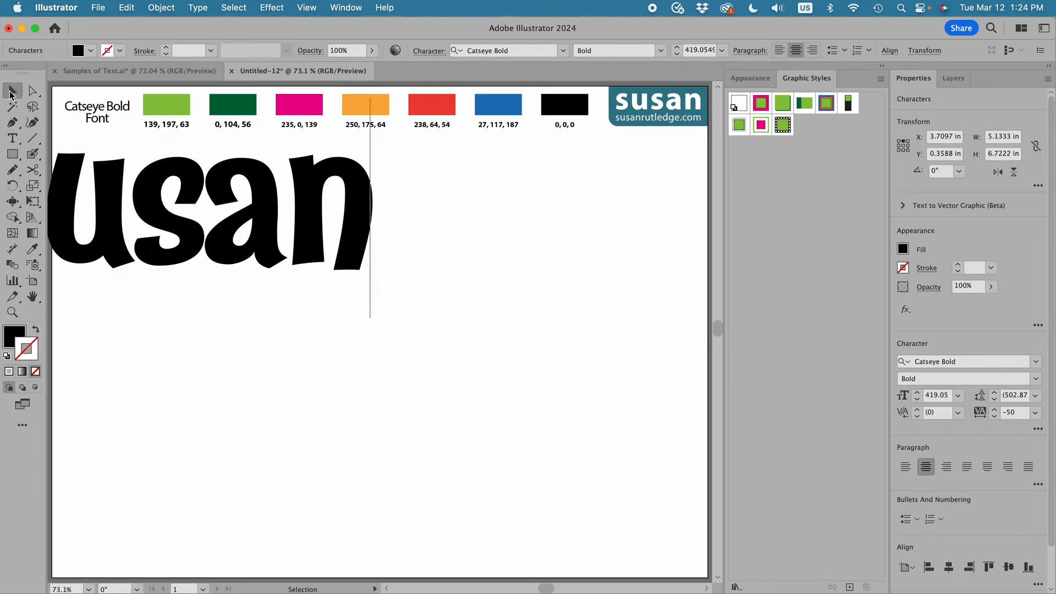
{"action": "left_click_drag", "start_coordinate": [175, 261], "coordinate": [407, 371]}
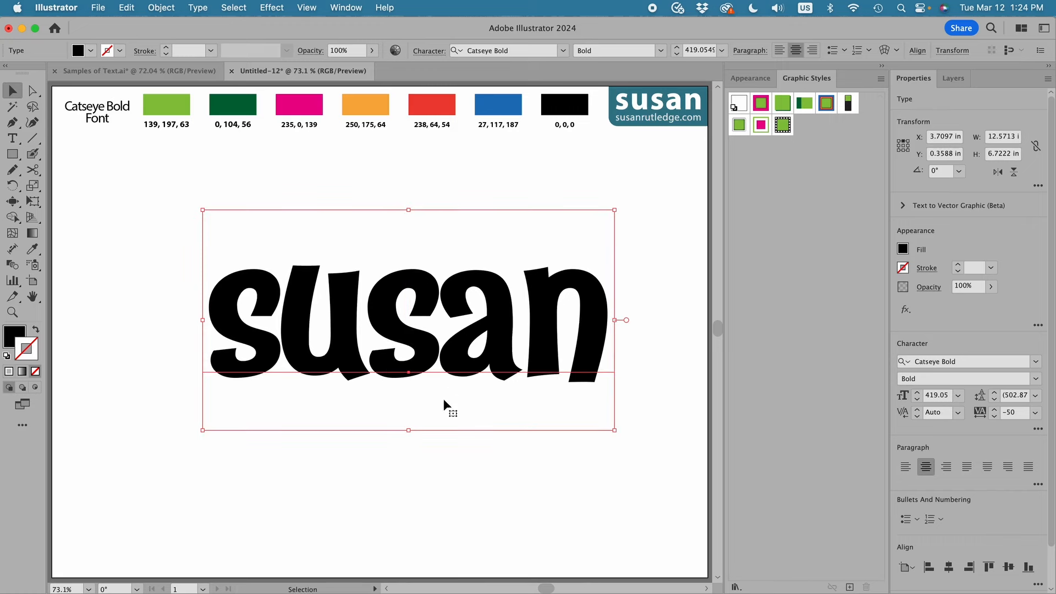
Step: Apply the first saved graphic style, green fill with a magenta outline, to the black word
{"action": "left_click", "coordinate": [761, 105]}
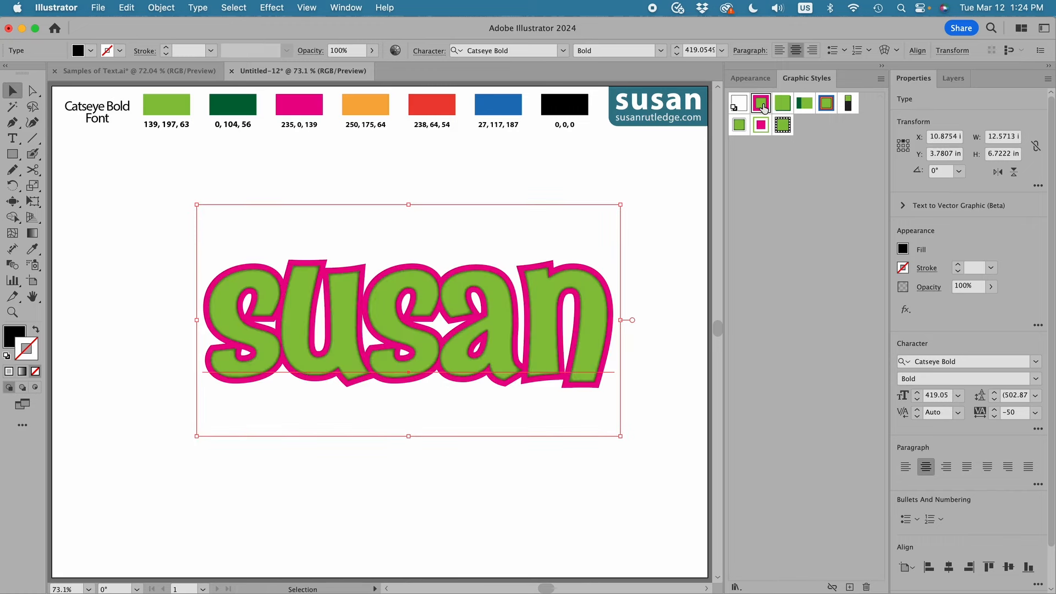
Step: Try the remaining saved graphic styles on the word one after another, finishing with the green fill and dotted black-and-white outline
{"action": "left_click", "coordinate": [782, 104]}
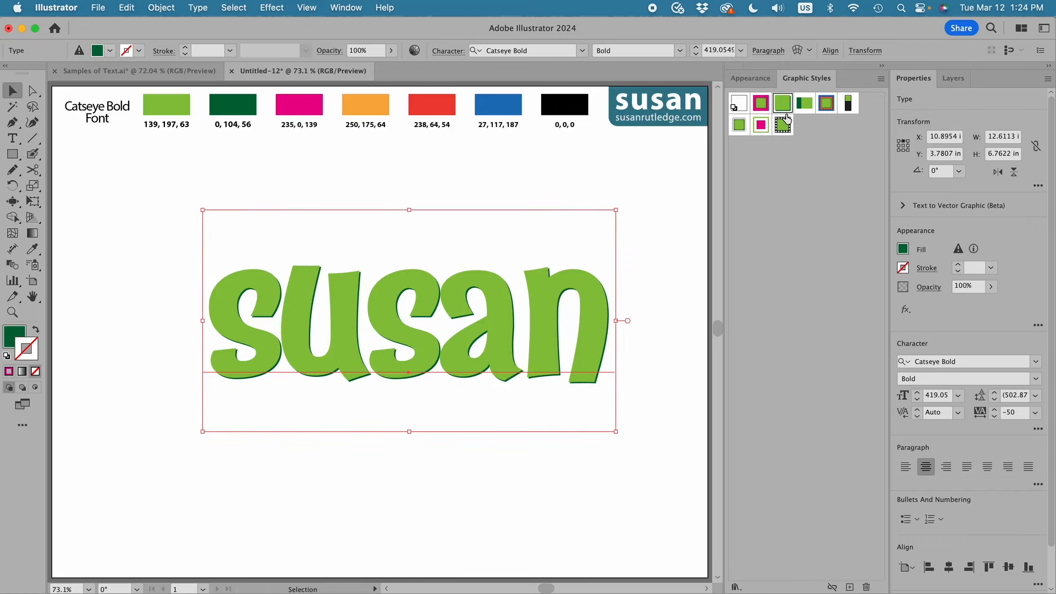
{"action": "left_click", "coordinate": [805, 108]}
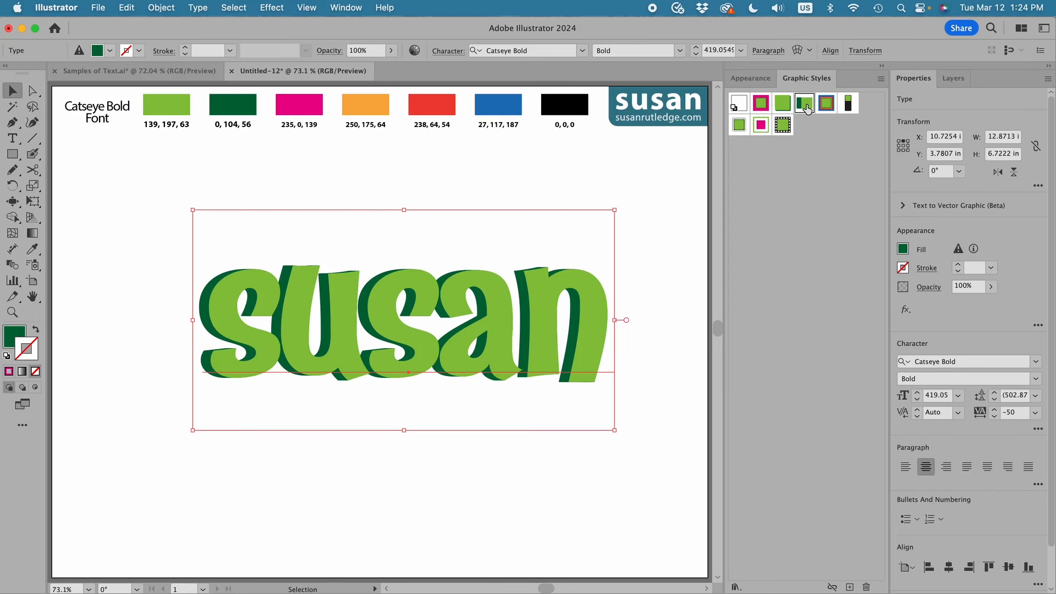
{"action": "left_click", "coordinate": [825, 106]}
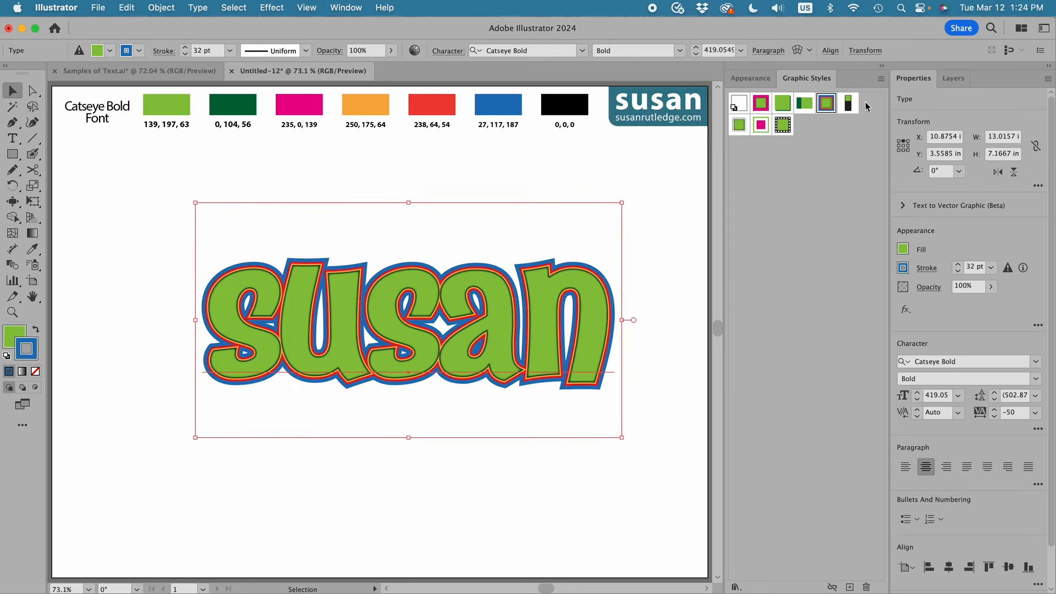
{"action": "left_click", "coordinate": [850, 106]}
{"action": "left_click", "coordinate": [739, 125]}
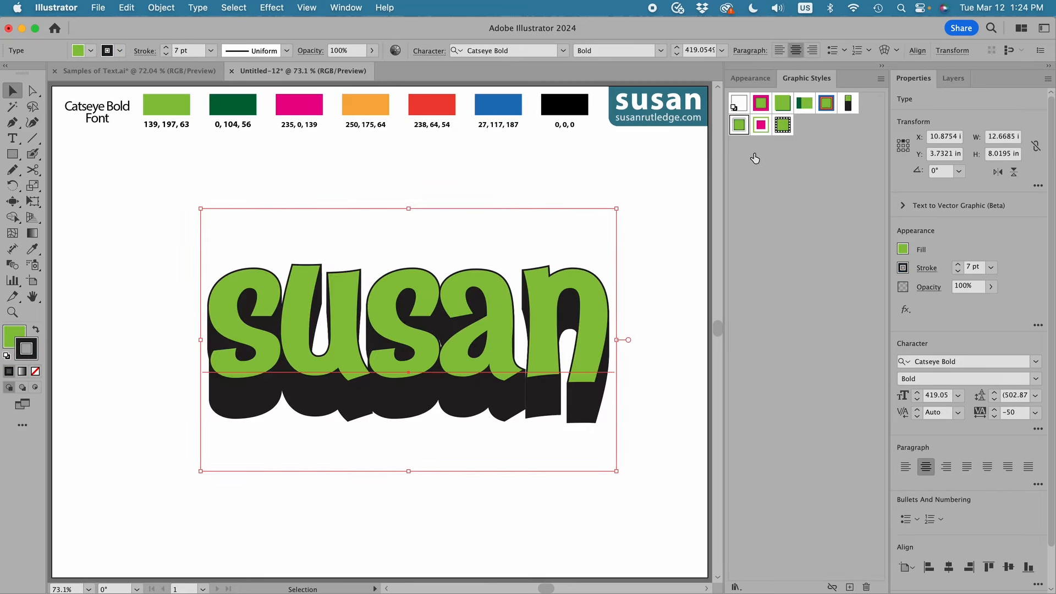
{"action": "left_click", "coordinate": [760, 125]}
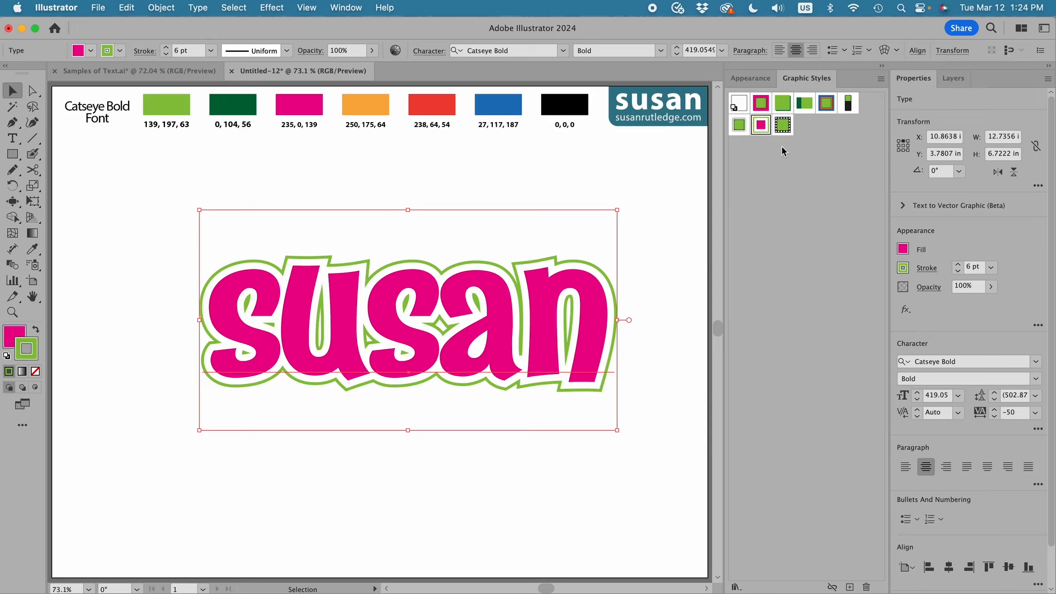
{"action": "left_click", "coordinate": [783, 125]}
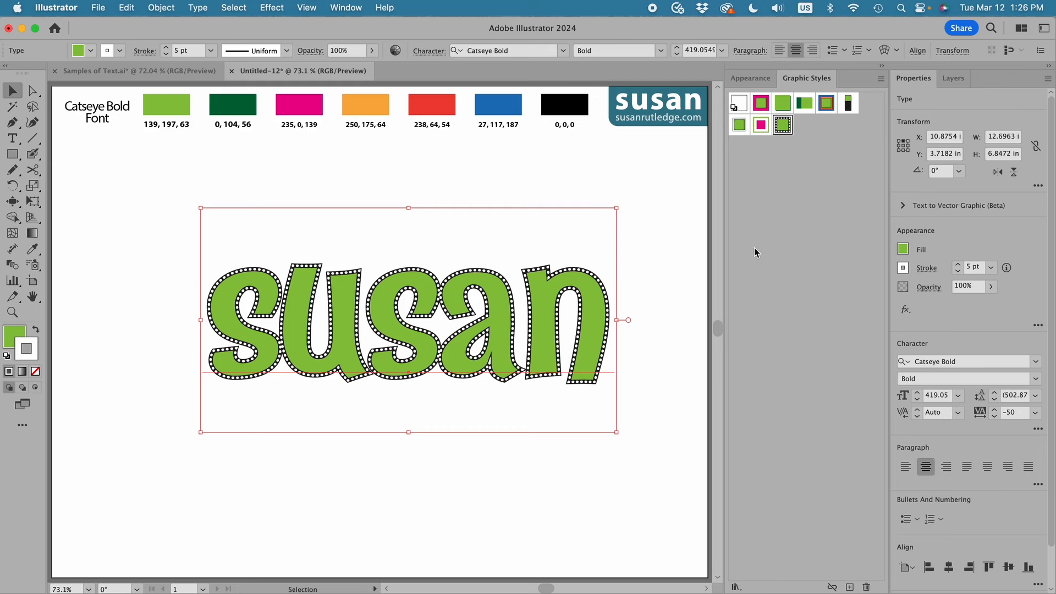
Step: Save the graphic styles as a library in the Graphic Styles folder, named with the owner's first name followed by "Graphics for Text"
{"action": "left_click", "coordinate": [880, 80]}
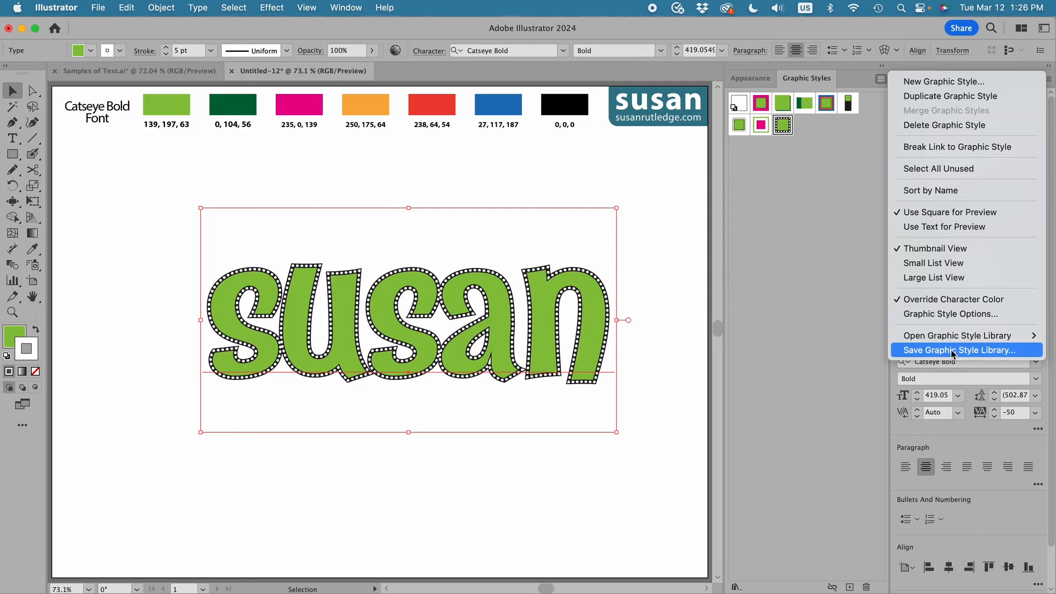
{"action": "left_click", "coordinate": [968, 350]}
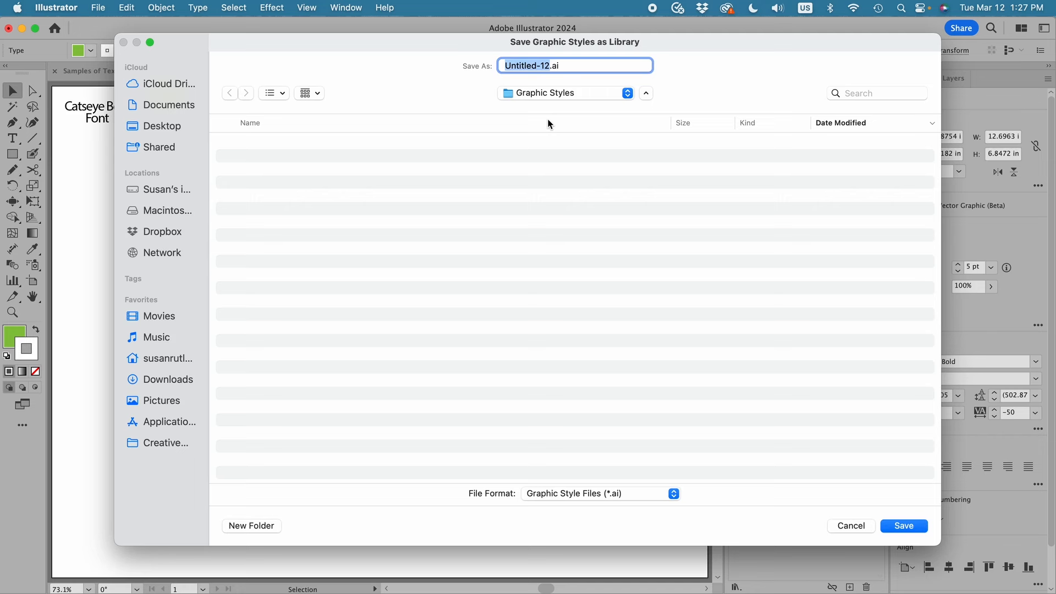
{"action": "type", "text": "Susan's Graphics "}
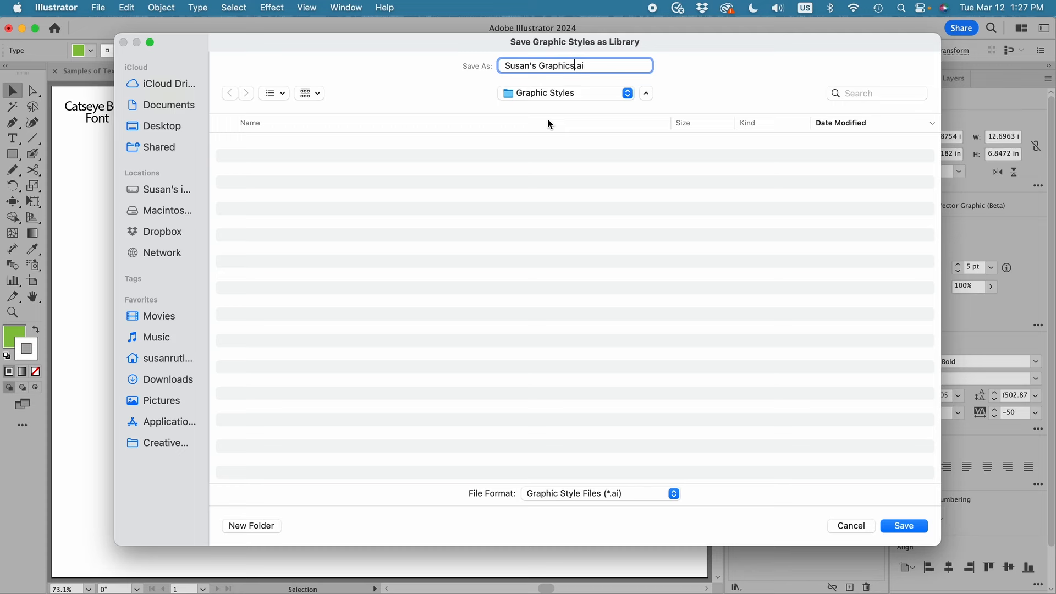
{"action": "type", "text": "for Text"}
{"action": "left_click", "coordinate": [902, 525]}
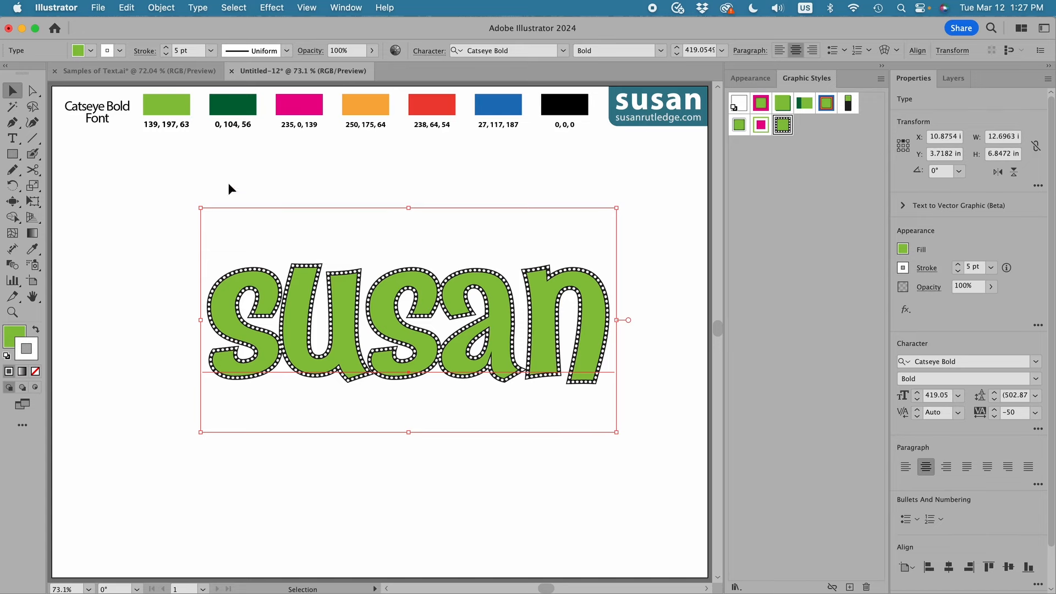
Step: Create a new 20 x 12 in landscape print document with one artboard in CMYK colour at 300 ppi
{"action": "left_click", "coordinate": [98, 9]}
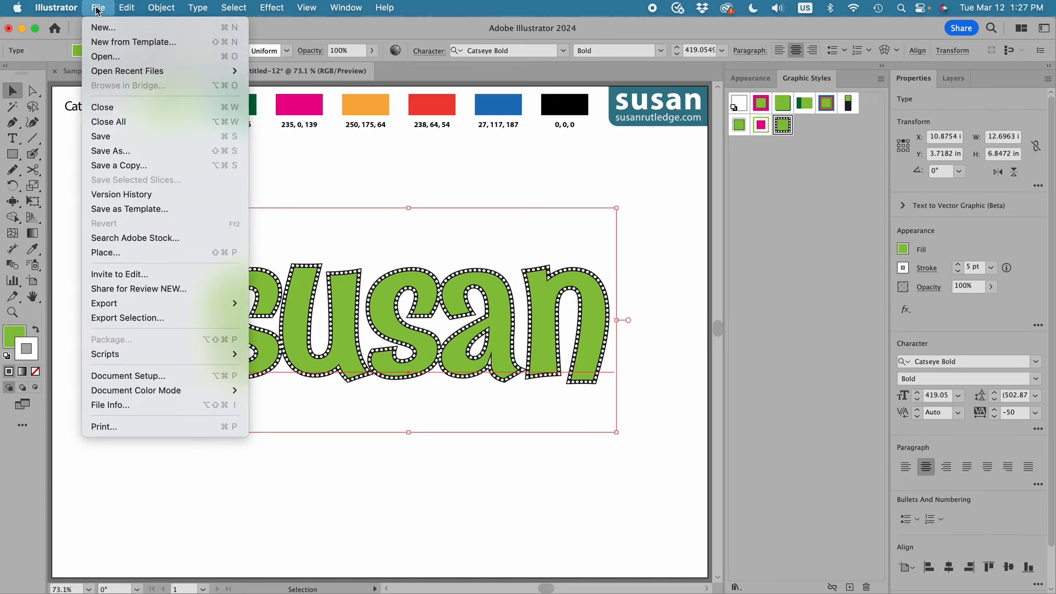
{"action": "left_click", "coordinate": [100, 28]}
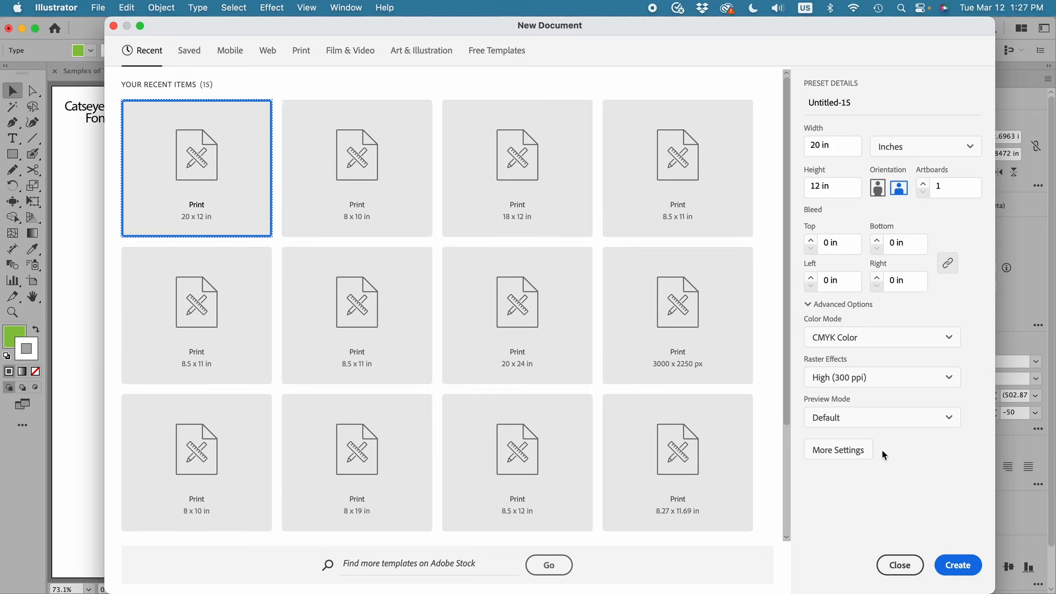
{"action": "left_click", "coordinate": [949, 566]}
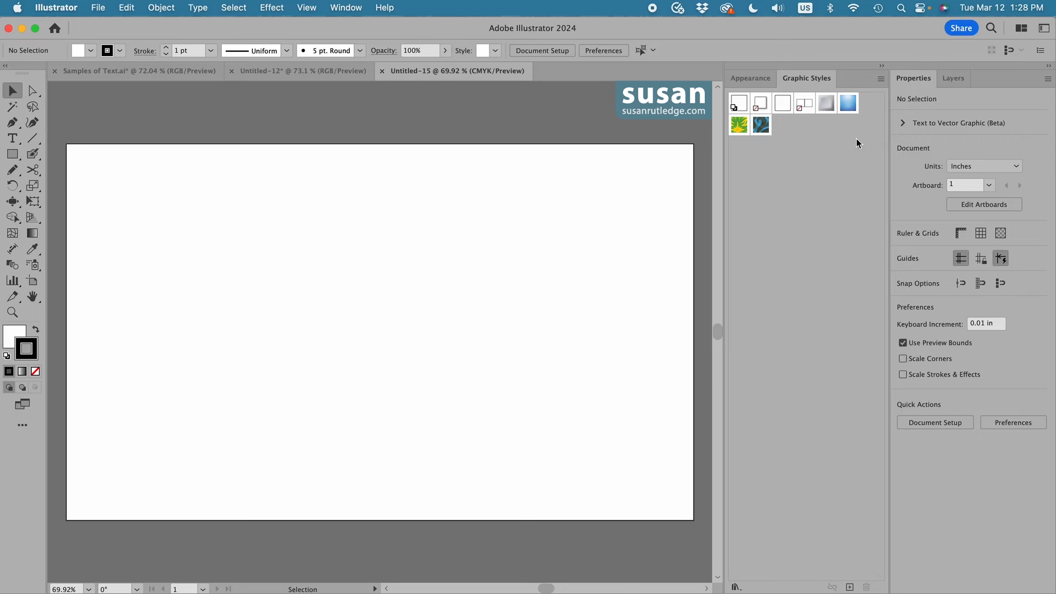
Step: Open the owner's saved "Text Styles" graphic style library, and switch to the Samples of Text.ai document
{"action": "left_click", "coordinate": [880, 80]}
{"action": "mouse_move", "coordinate": [934, 337]}
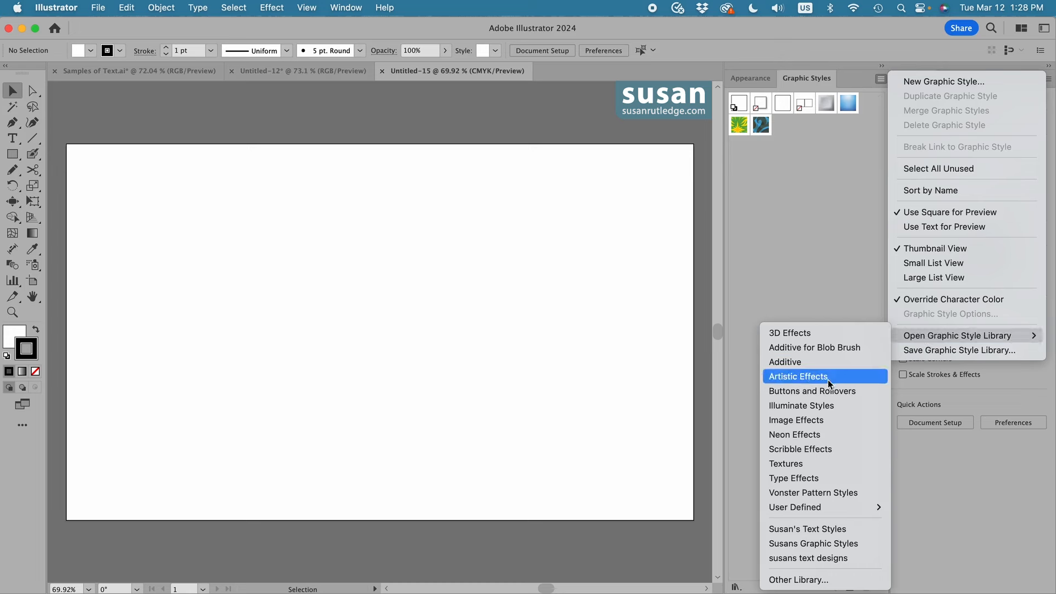
{"action": "left_click", "coordinate": [833, 529]}
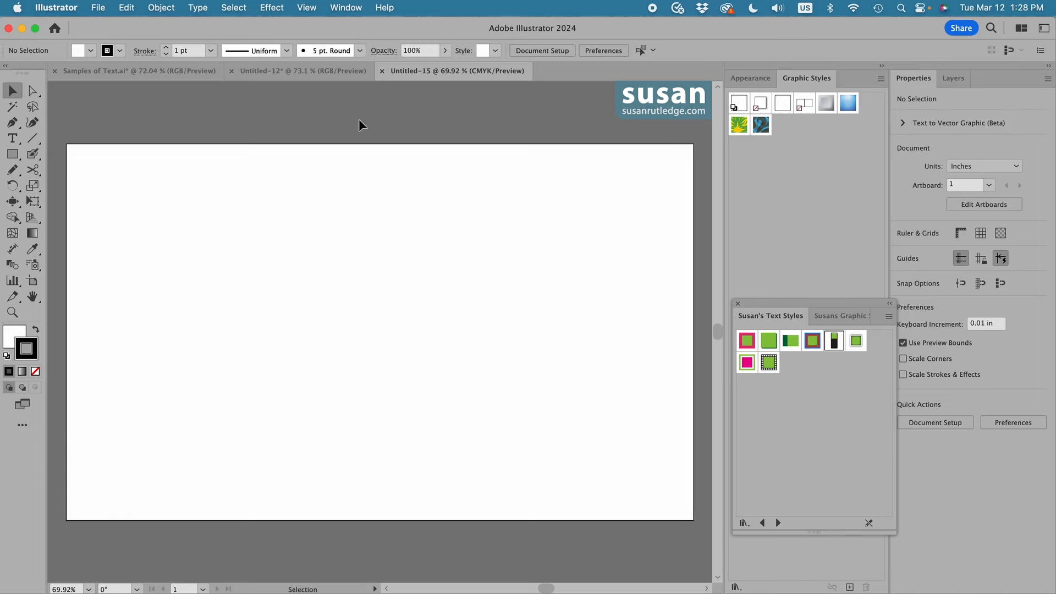
{"action": "left_click", "coordinate": [186, 71]}
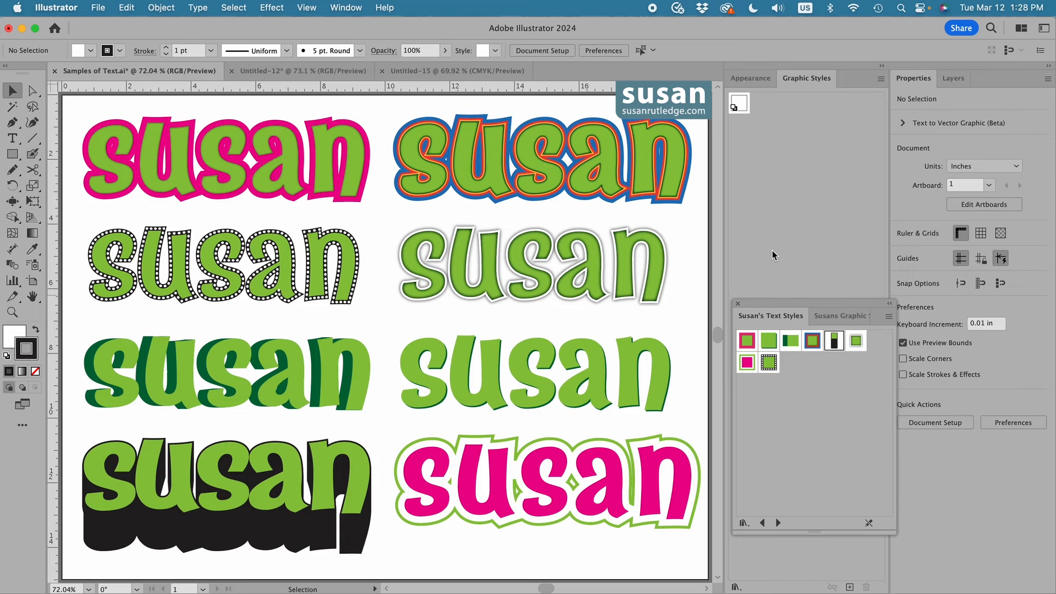